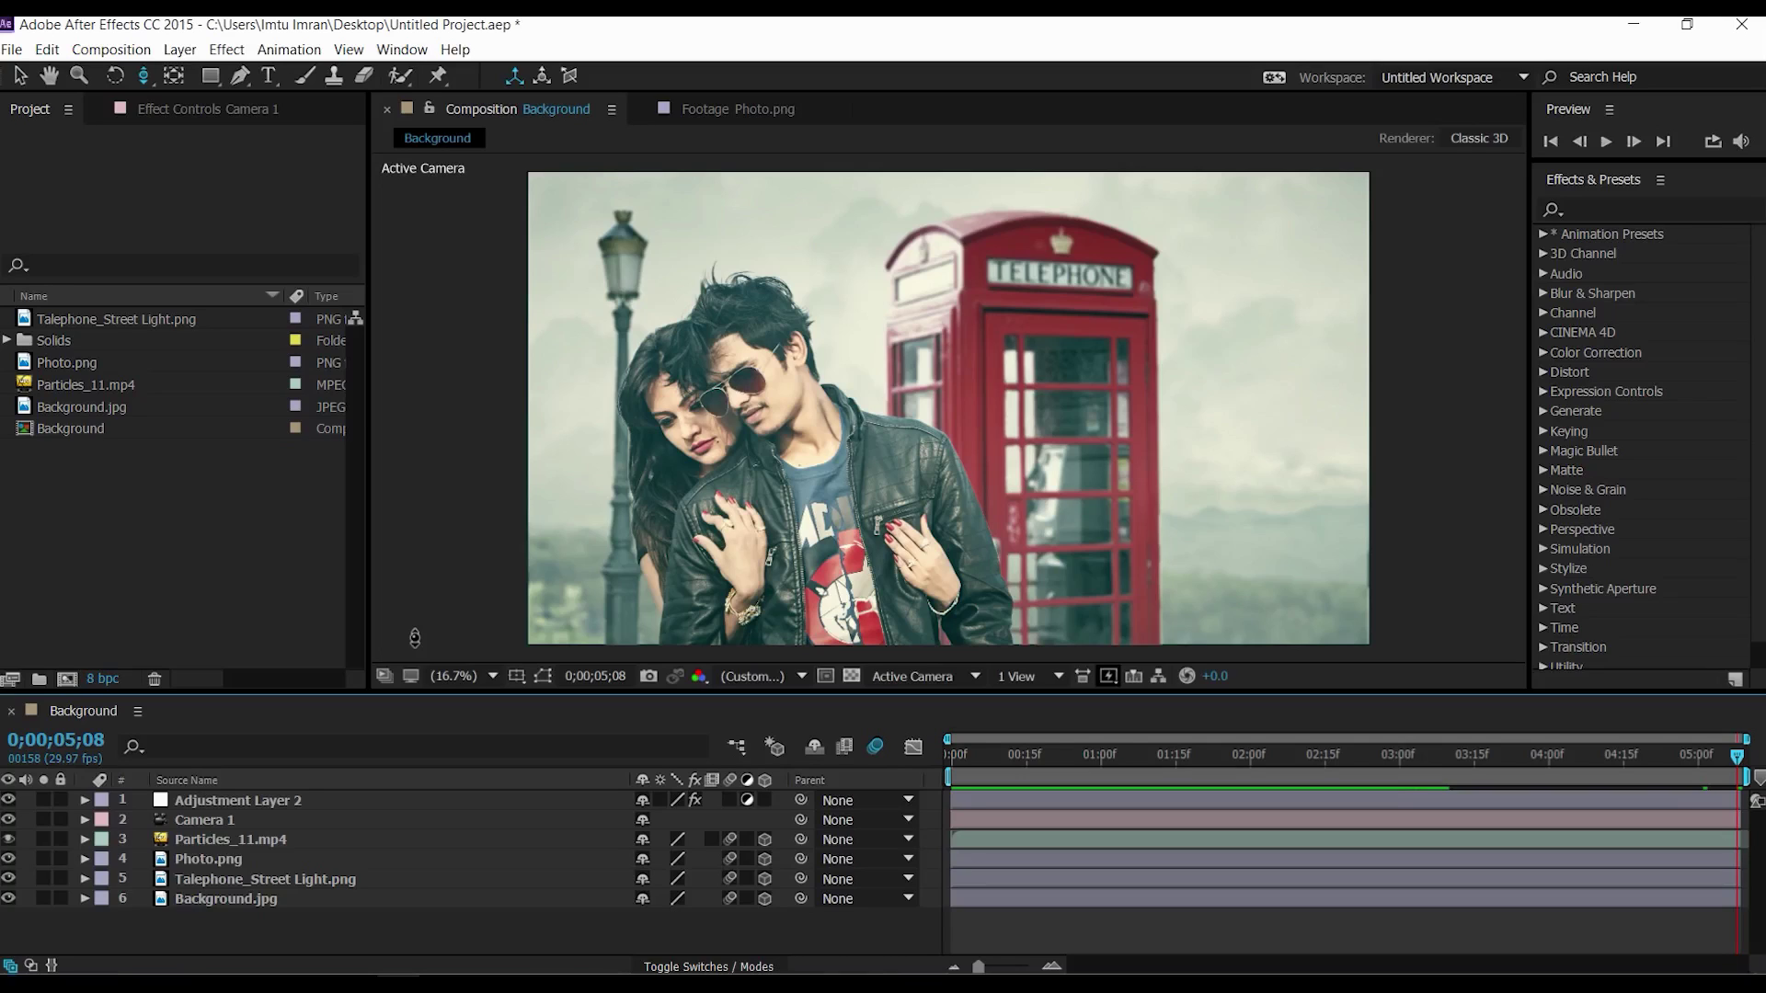
Step: Create a new composition from Background.jpg and stack Talephone_Street Light.png and Photo.png above it as layers
{"action": "left_click_drag", "start_coordinate": [81, 406], "coordinate": [63, 675]}
{"action": "left_click", "coordinate": [670, 917]}
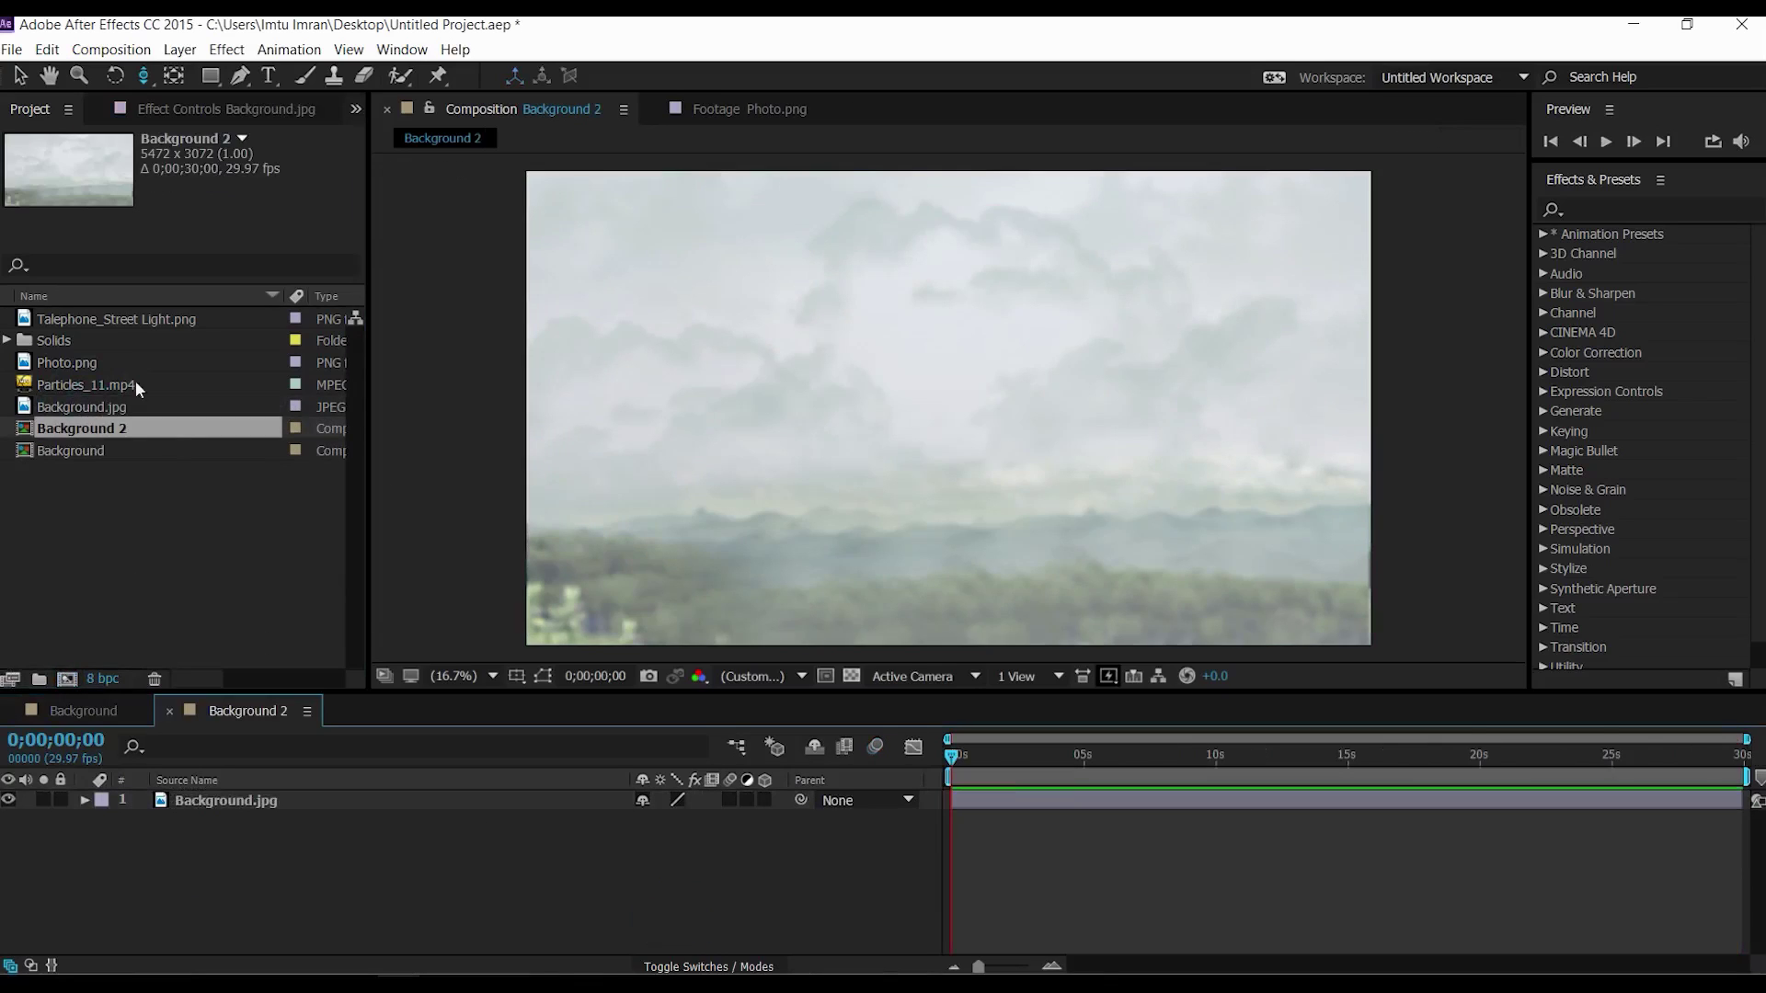
{"action": "double_click", "coordinate": [88, 319]}
{"action": "left_click_drag", "start_coordinate": [156, 319], "coordinate": [287, 796]}
{"action": "double_click", "coordinate": [55, 362]}
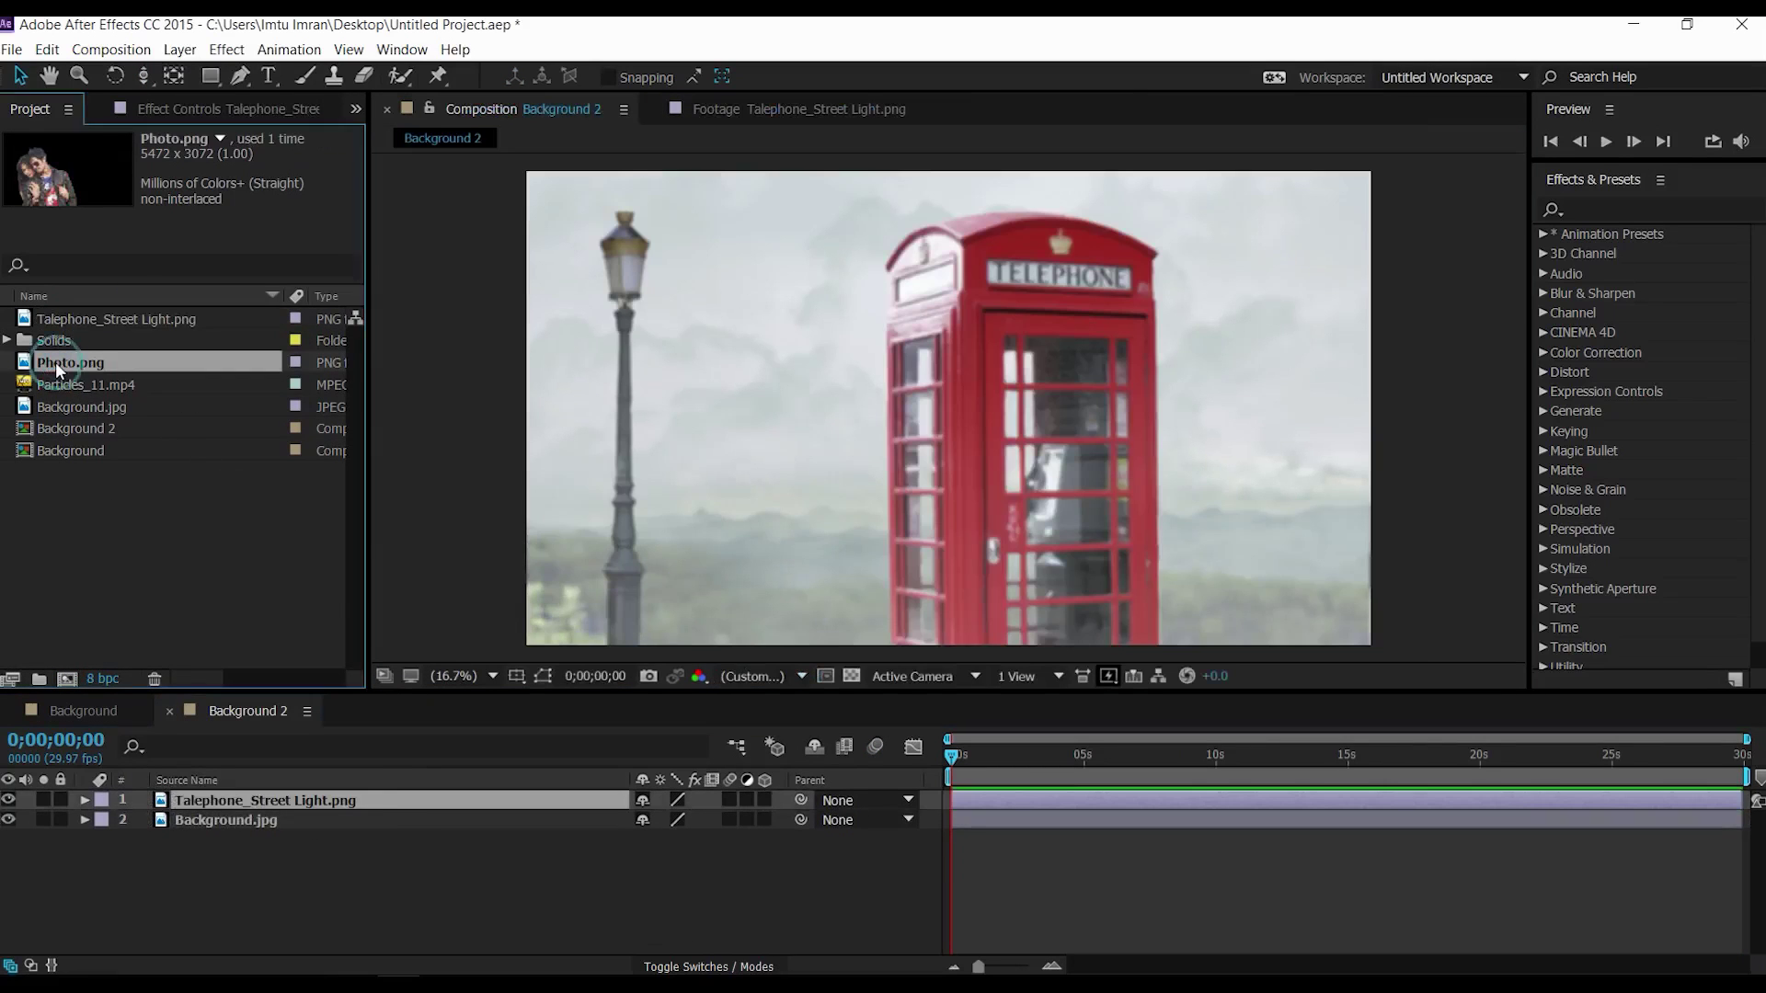
{"action": "left_click_drag", "start_coordinate": [86, 361], "coordinate": [348, 792]}
{"action": "left_click", "coordinate": [425, 885]}
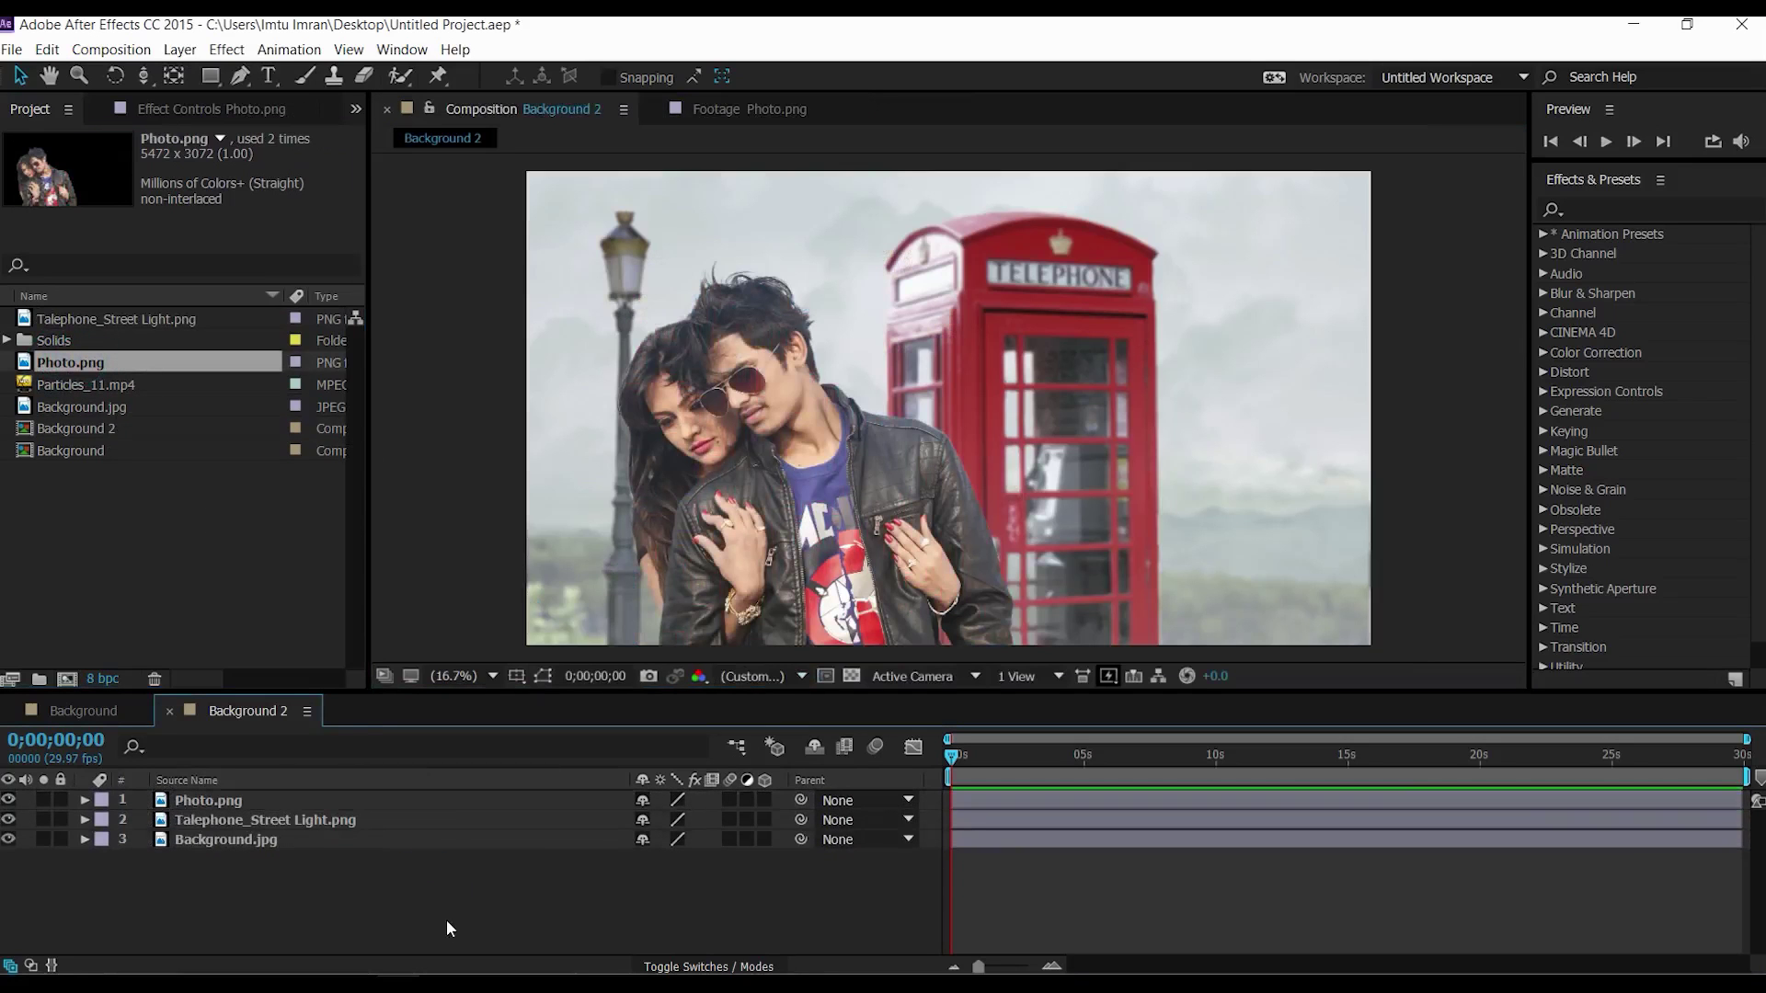
Step: Add a two-node camera named Camera 1 with the 35mm preset to the composition
{"action": "right_click", "coordinate": [472, 923]}
{"action": "mouse_move", "coordinate": [610, 736]}
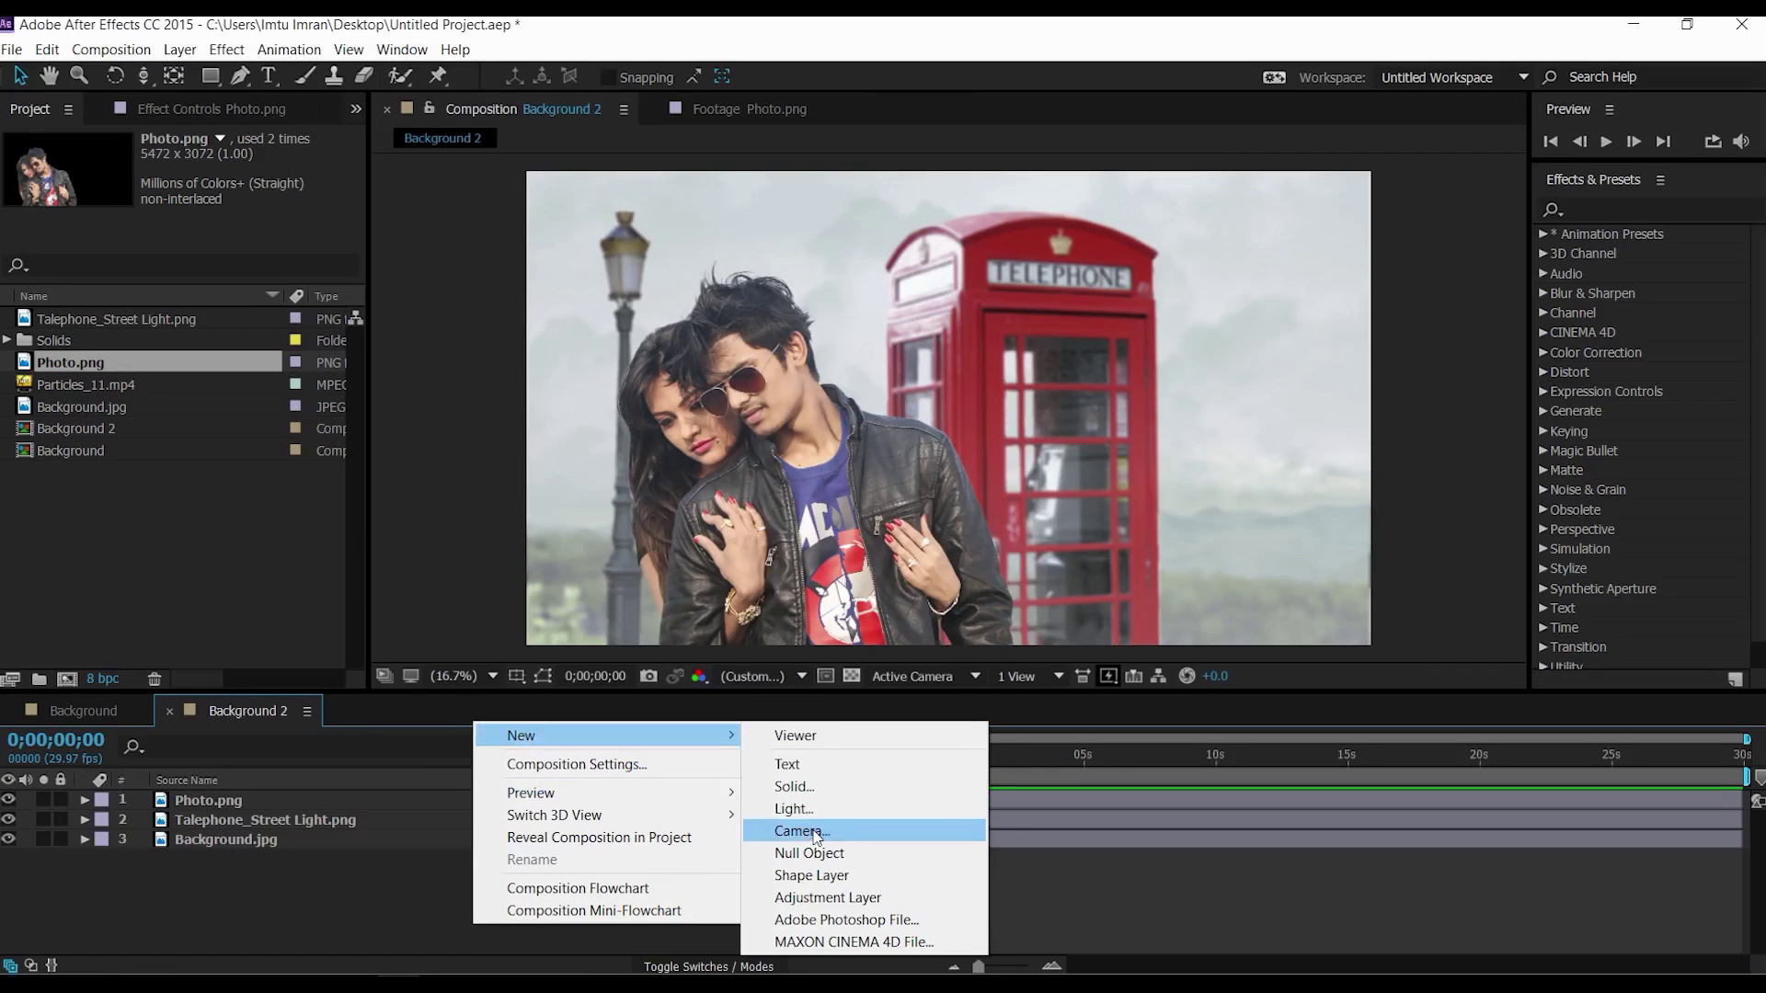
{"action": "left_click", "coordinate": [815, 834]}
{"action": "left_click", "coordinate": [1024, 331]}
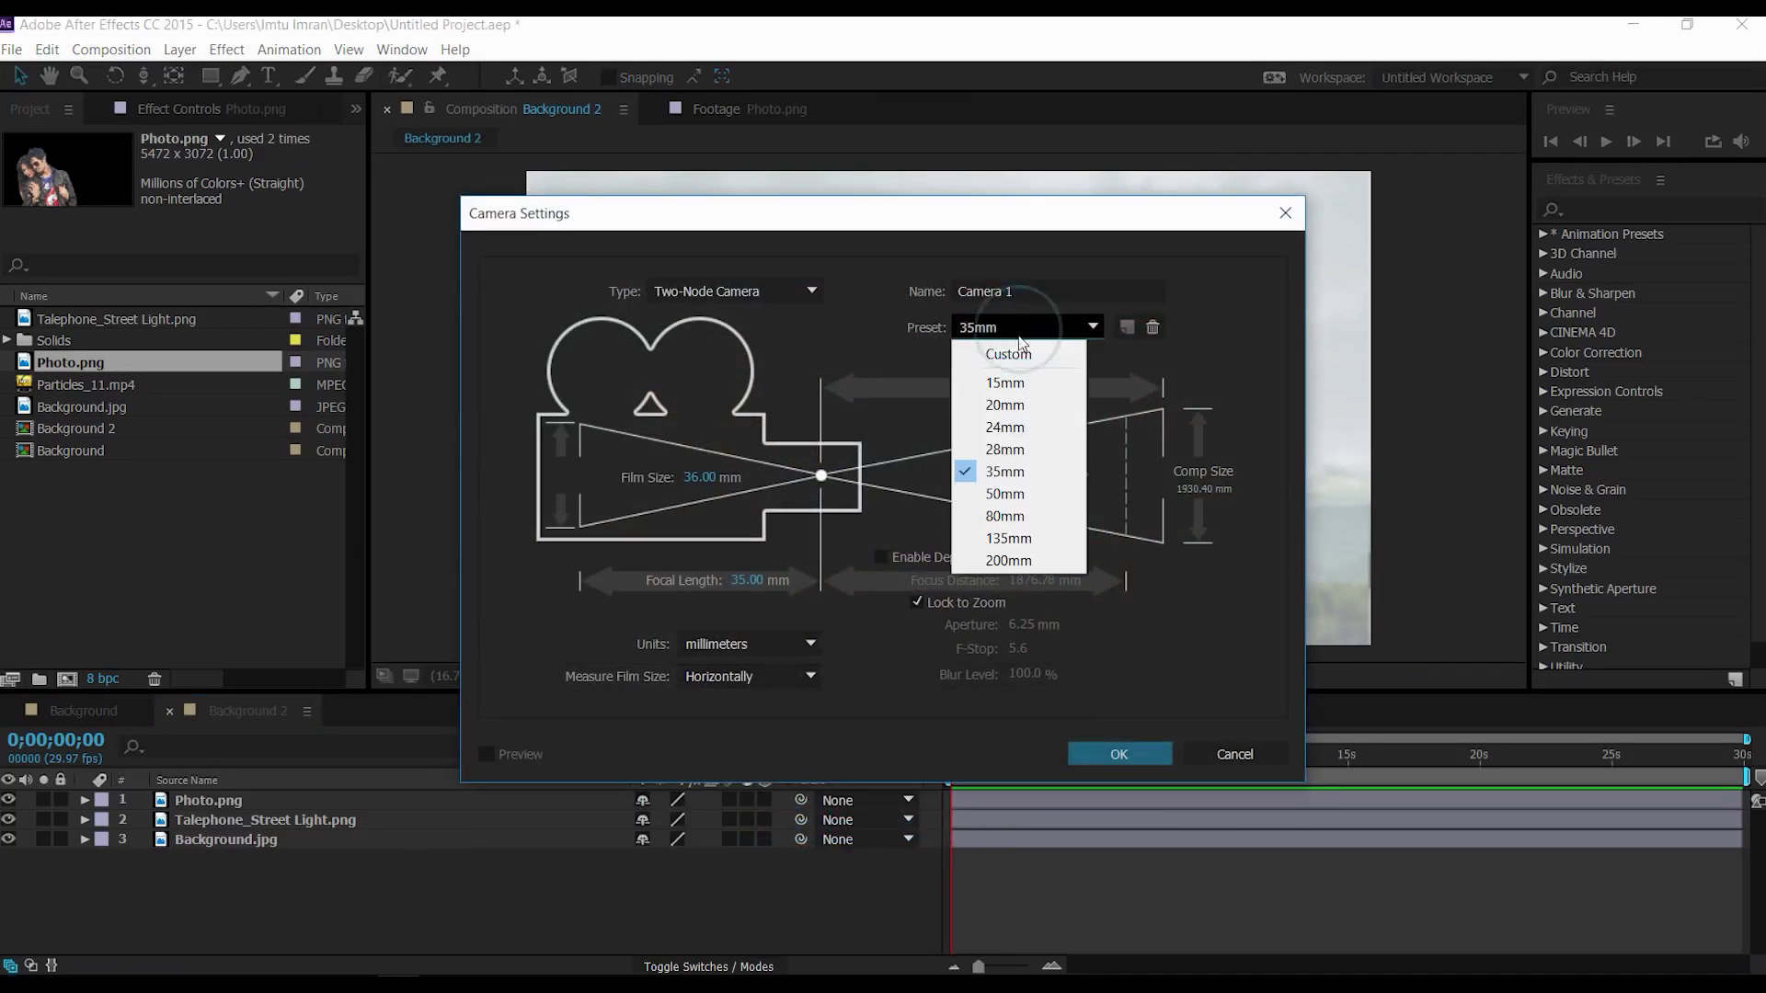
{"action": "left_click", "coordinate": [1018, 472]}
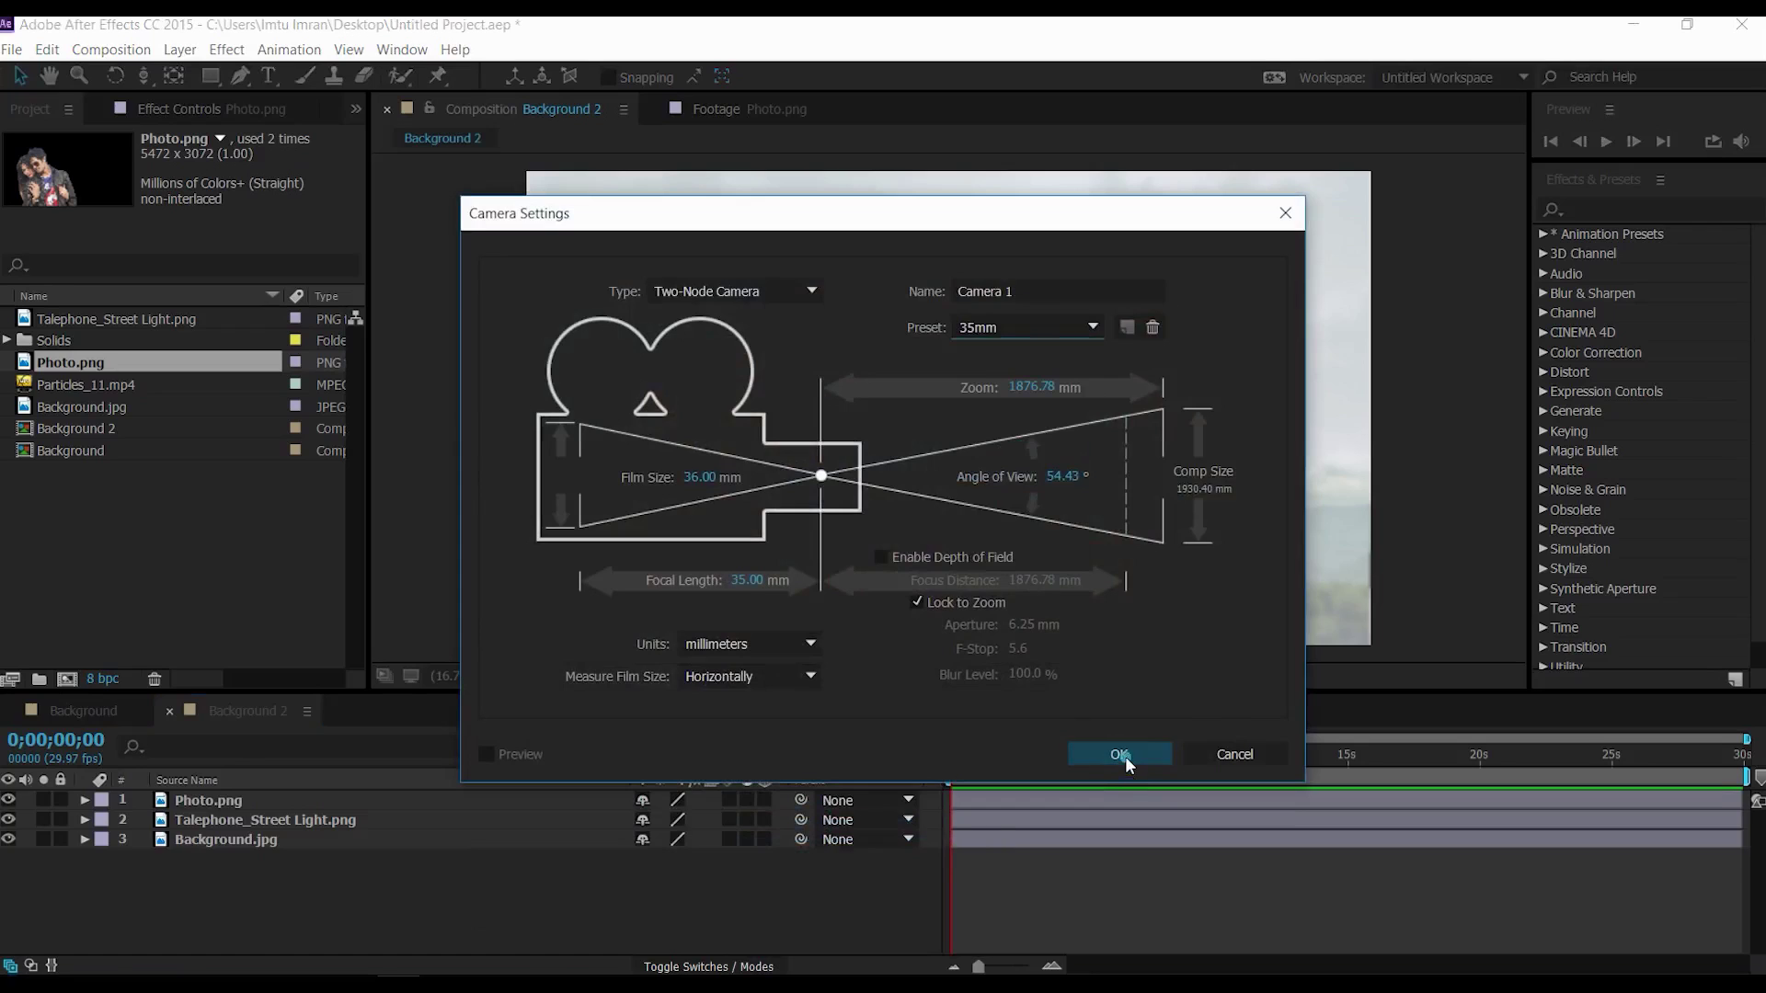
{"action": "left_click", "coordinate": [1120, 754]}
Step: Turn Photo.png, Talephone_Street Light.png and Background.jpg into 3D layers
{"action": "left_click_drag", "start_coordinate": [270, 915], "coordinate": [254, 826]}
{"action": "left_click", "coordinate": [766, 823]}
{"action": "left_click", "coordinate": [288, 880]}
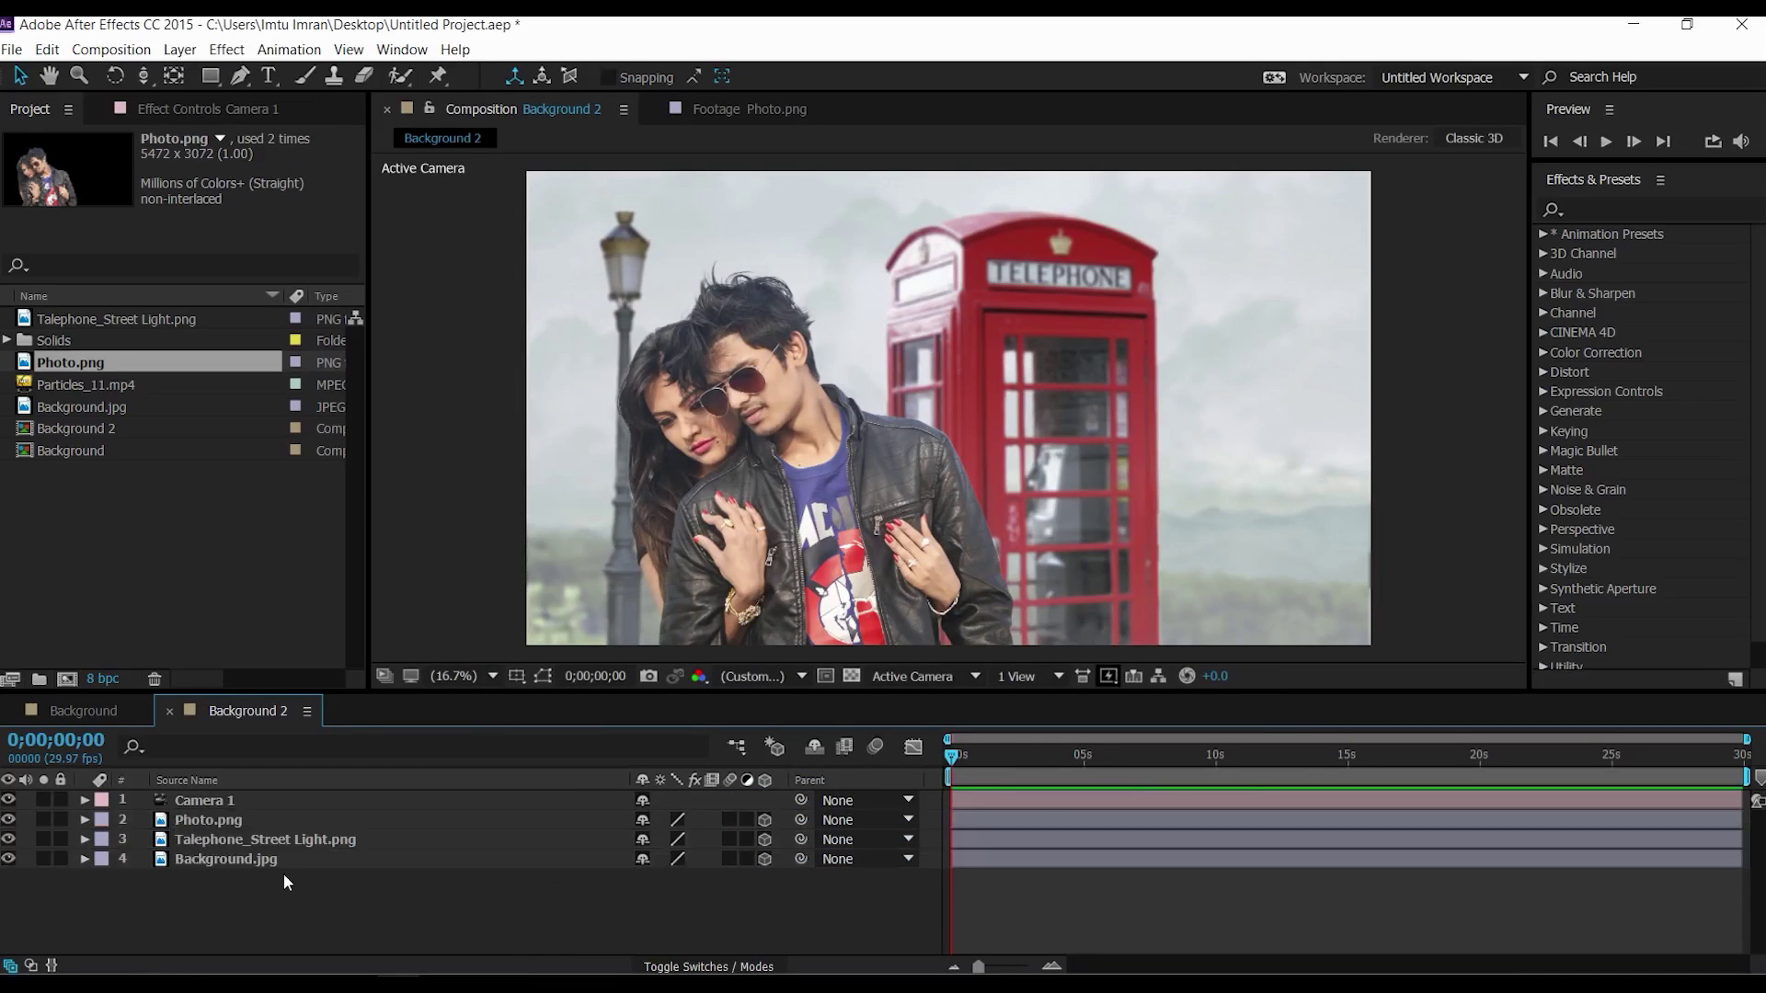
Step: Set the Z position of the Background.jpg layer to 10000
{"action": "left_click", "coordinate": [269, 860]}
{"action": "key", "text": "p"}
{"action": "left_click", "coordinate": [735, 880]}
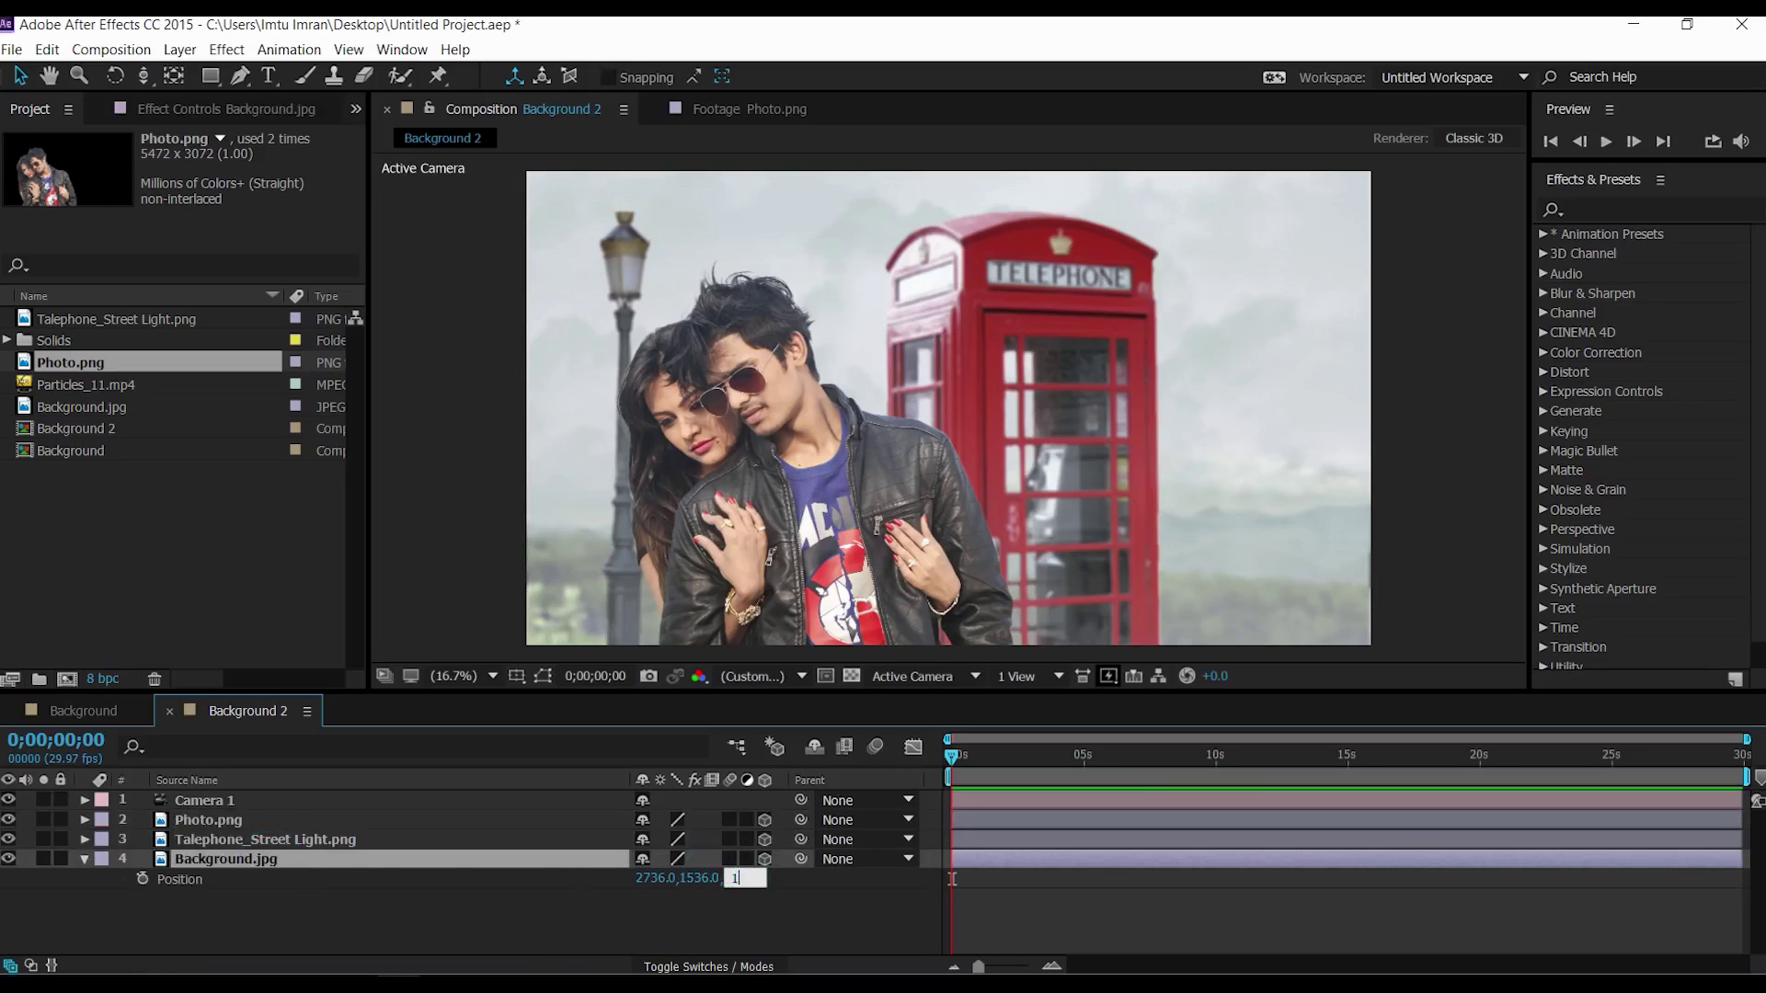
{"action": "type", "text": "1"}
{"action": "type", "text": "0000"}
{"action": "left_click", "coordinate": [754, 940]}
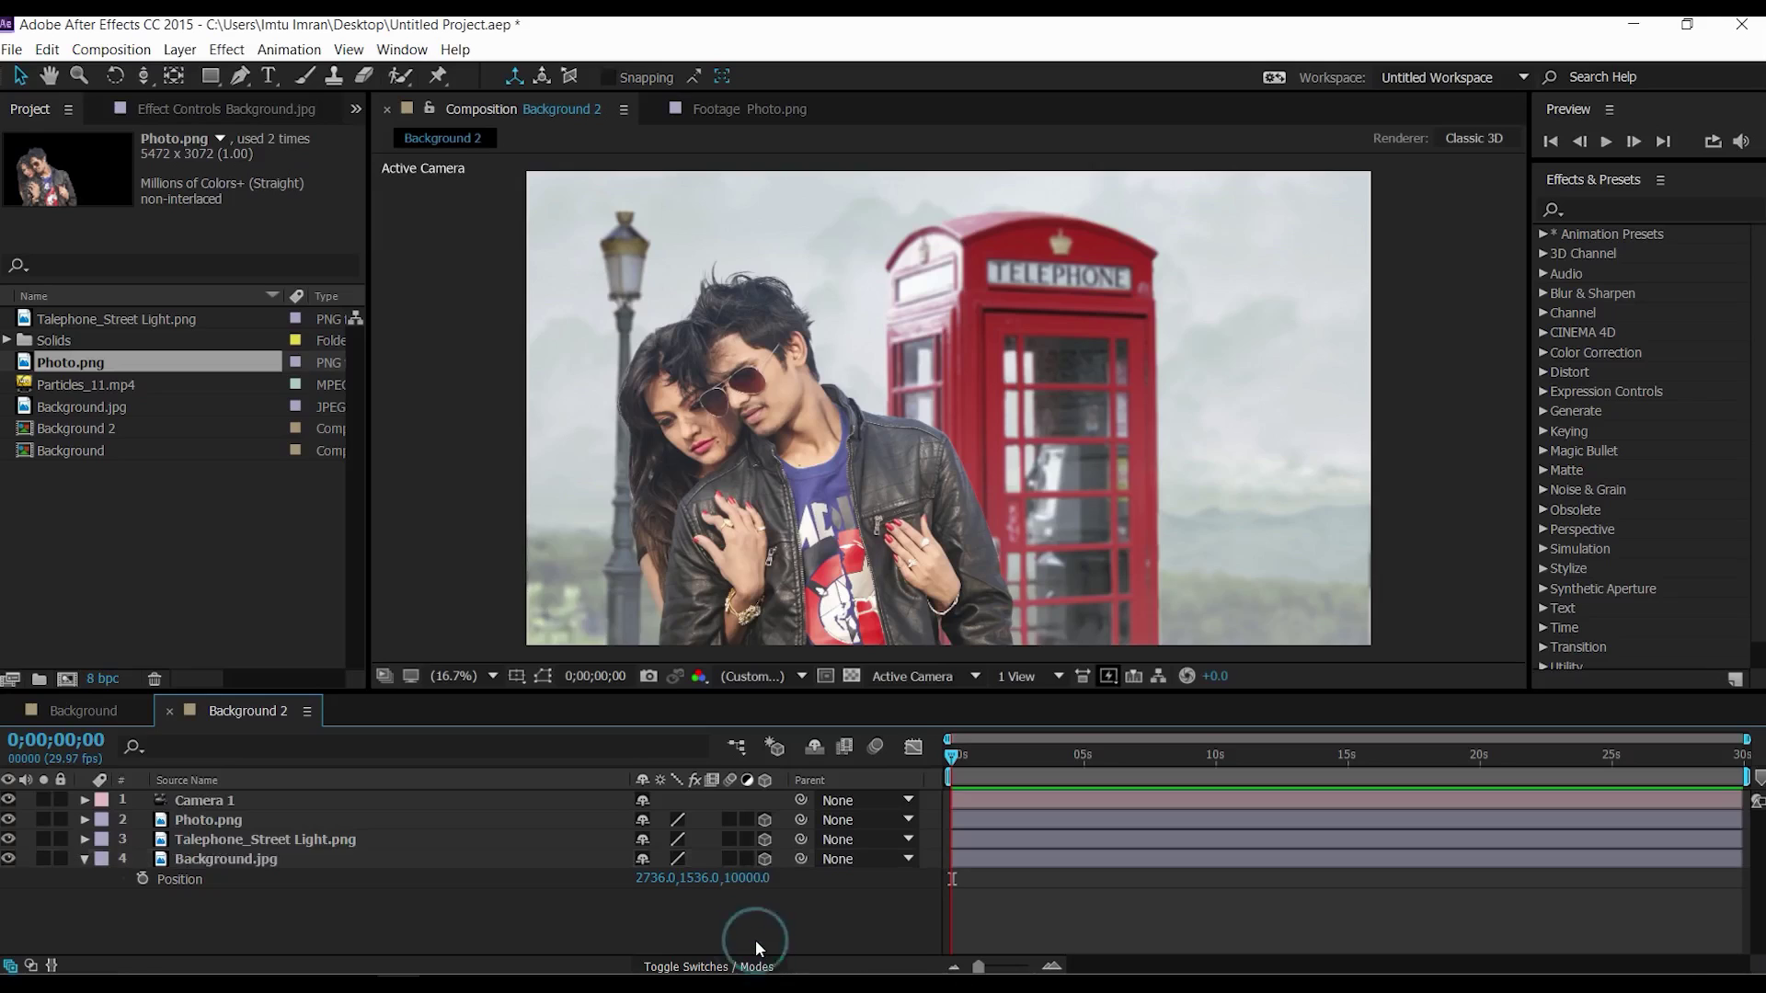
Step: Set the Z position of the Talephone_Street Light.png layer to 6000
{"action": "left_click", "coordinate": [273, 839]}
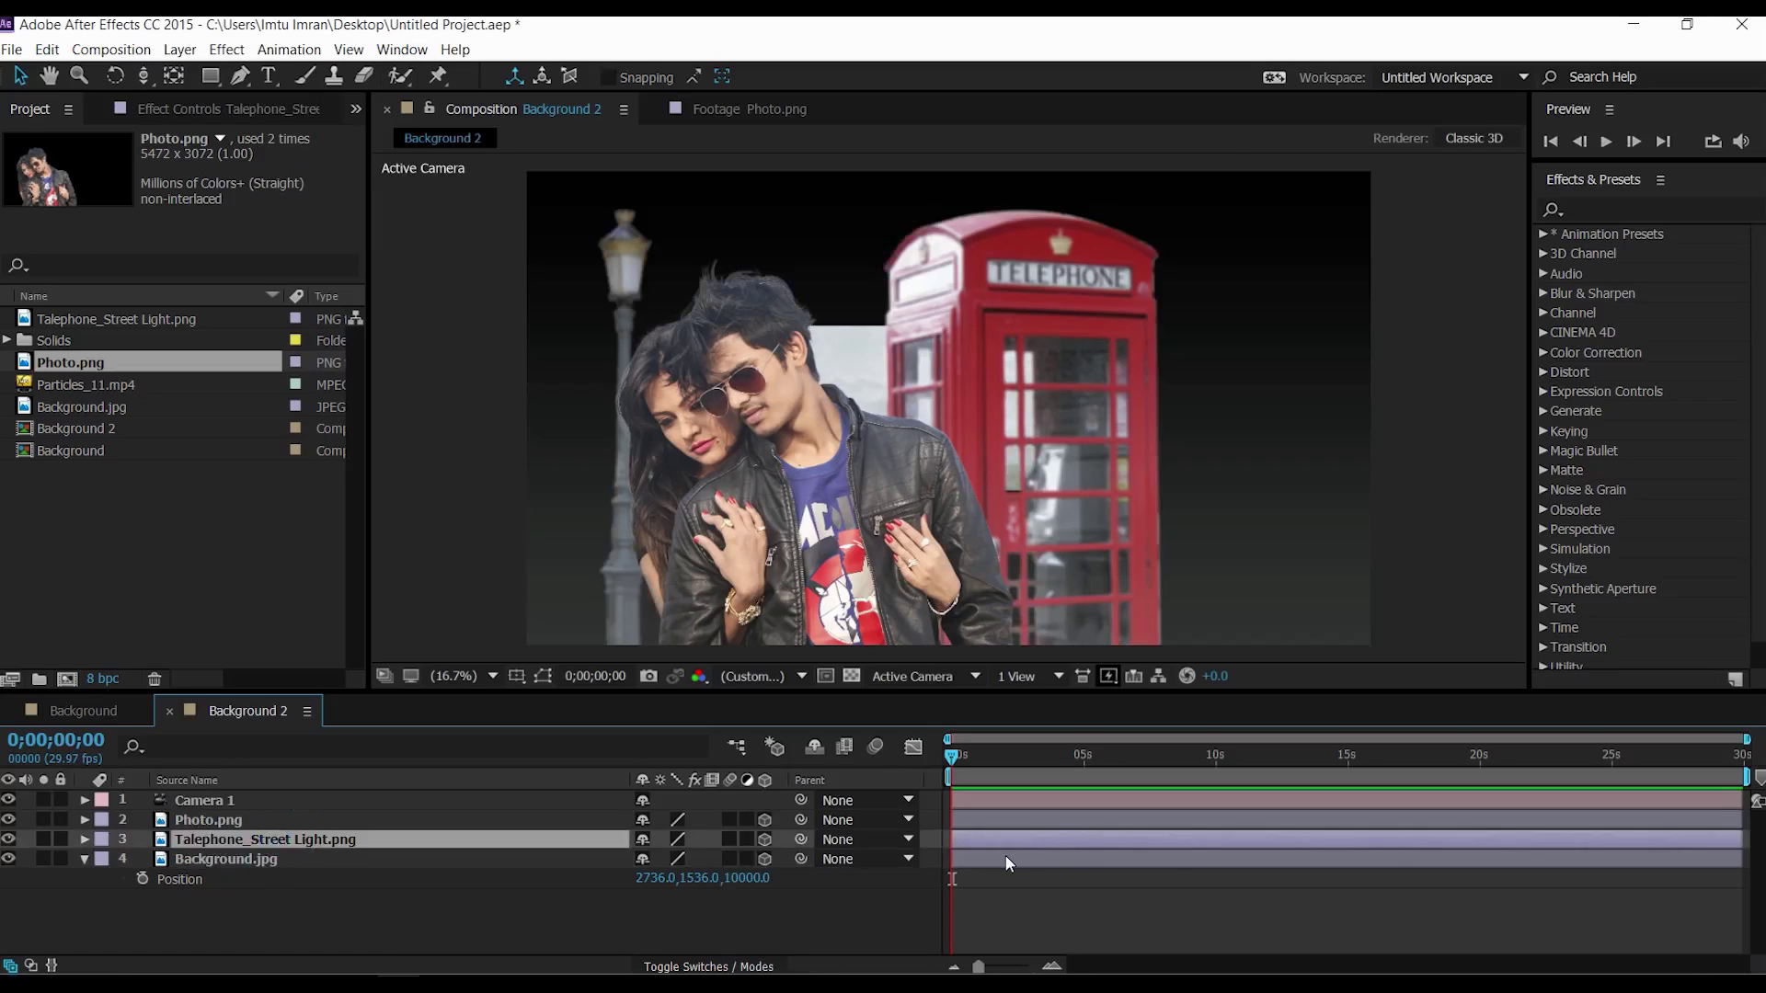
{"action": "key", "text": "p"}
{"action": "left_click", "coordinate": [734, 859]}
{"action": "type", "text": "6"}
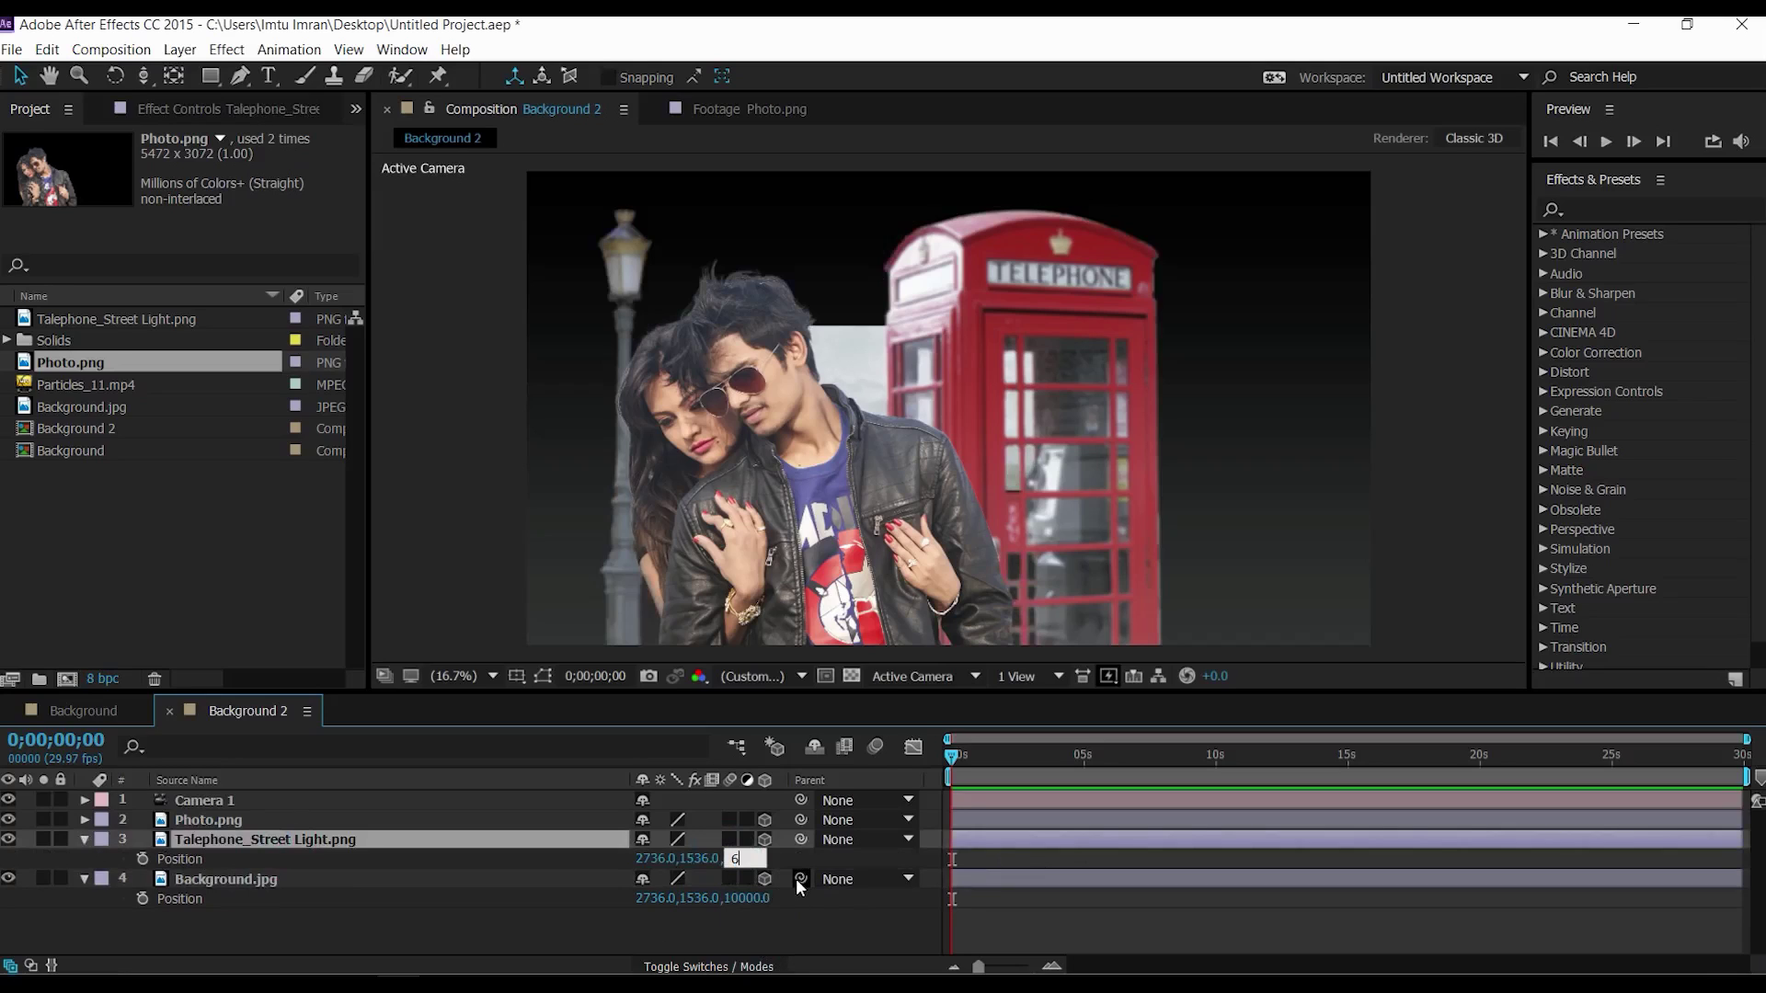
{"action": "type", "text": "00"}
{"action": "left_click", "coordinate": [835, 907]}
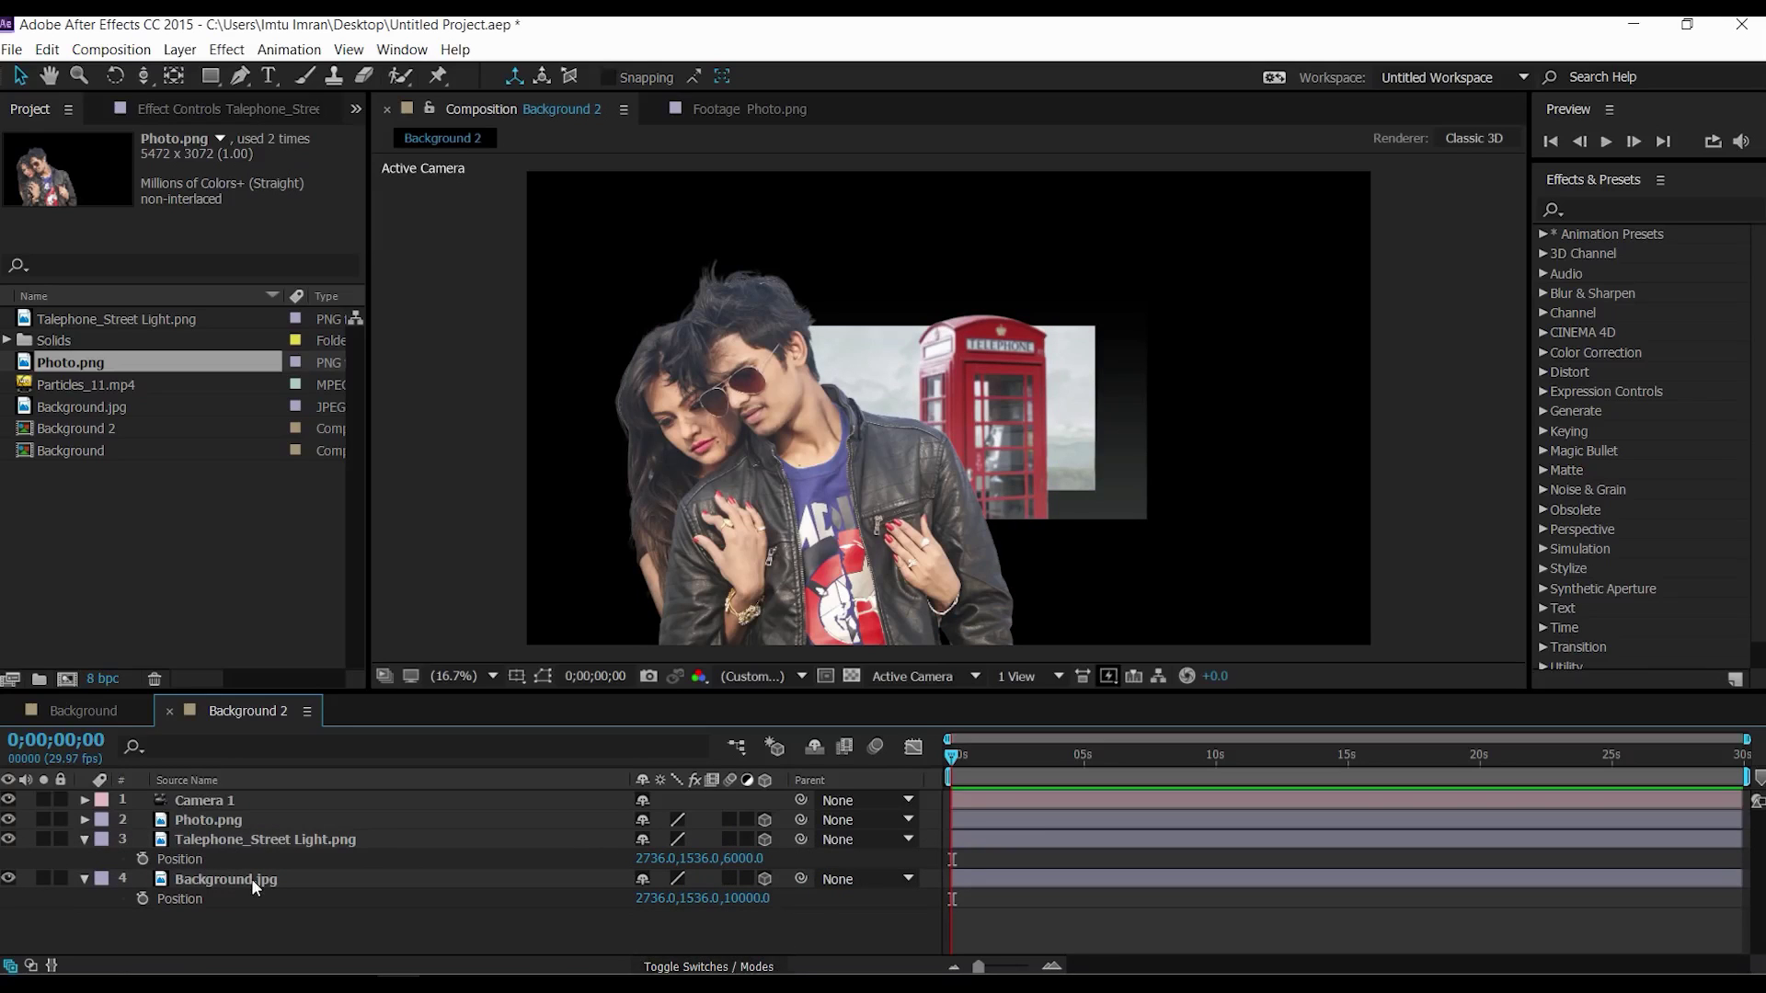
Step: Scale the Background.jpg layer uniformly to 287% so it fills the frame
{"action": "left_click", "coordinate": [251, 877]}
{"action": "key", "text": "s"}
{"action": "left_click", "coordinate": [753, 899]}
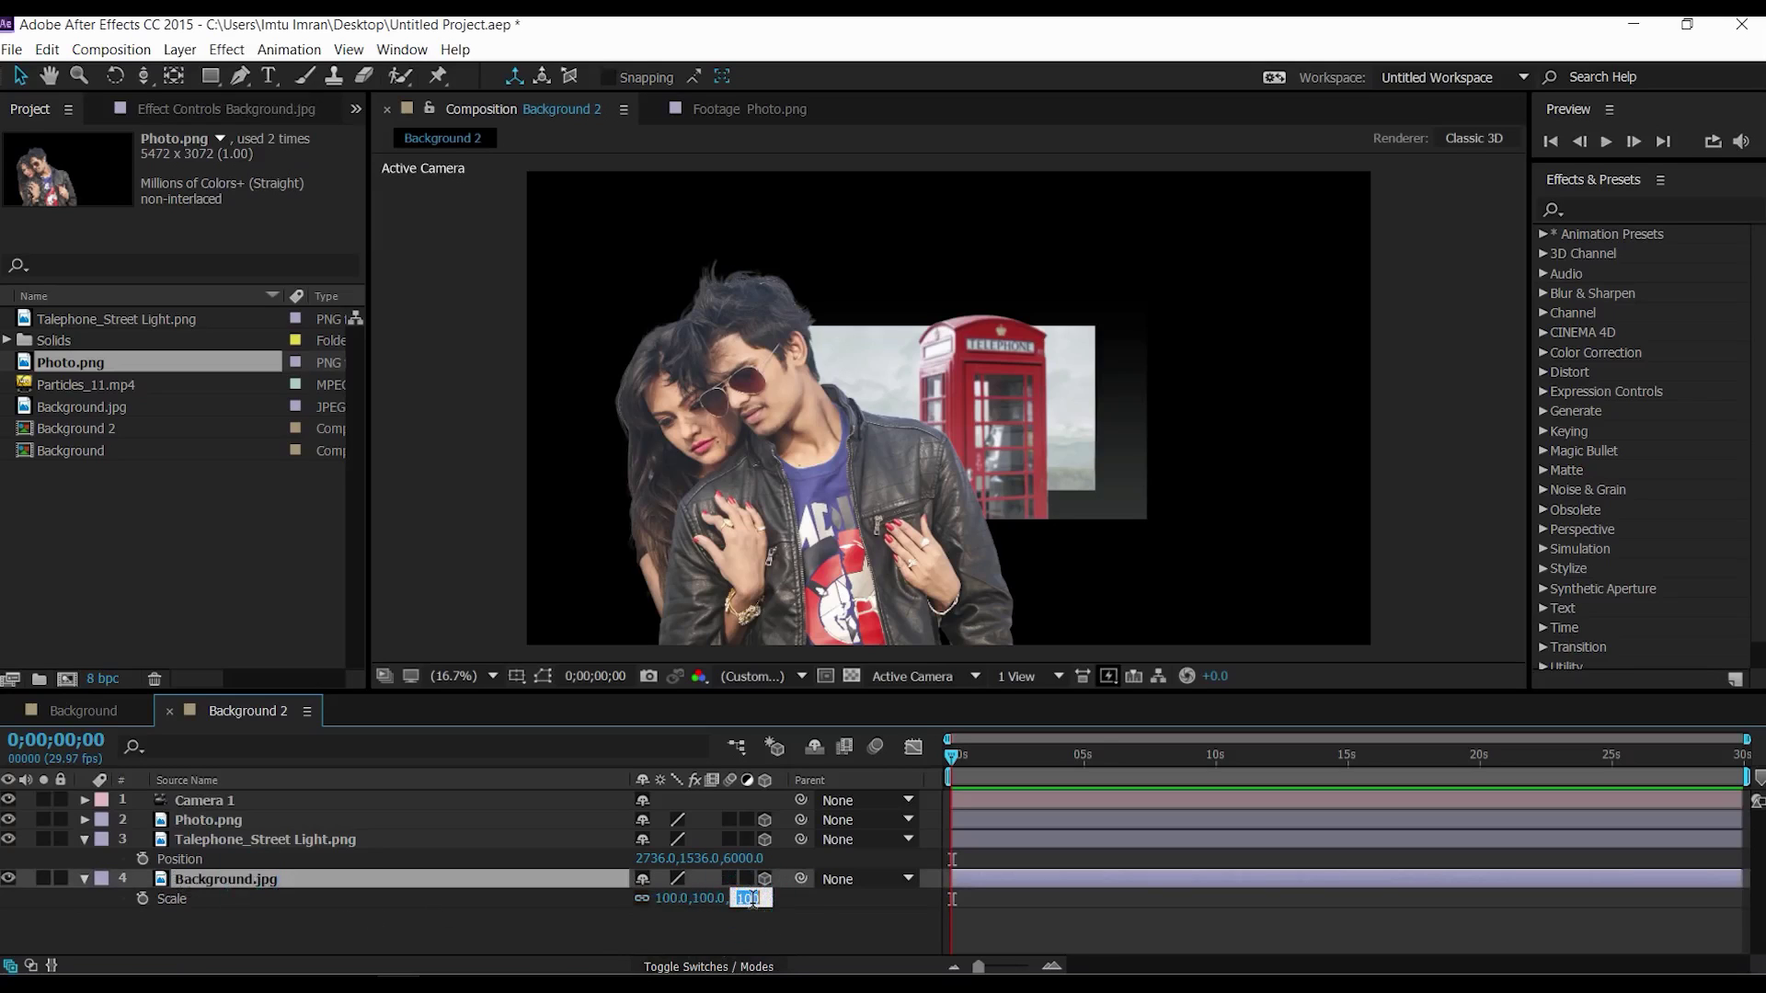
{"action": "type", "text": "287"}
{"action": "left_click", "coordinate": [804, 951]}
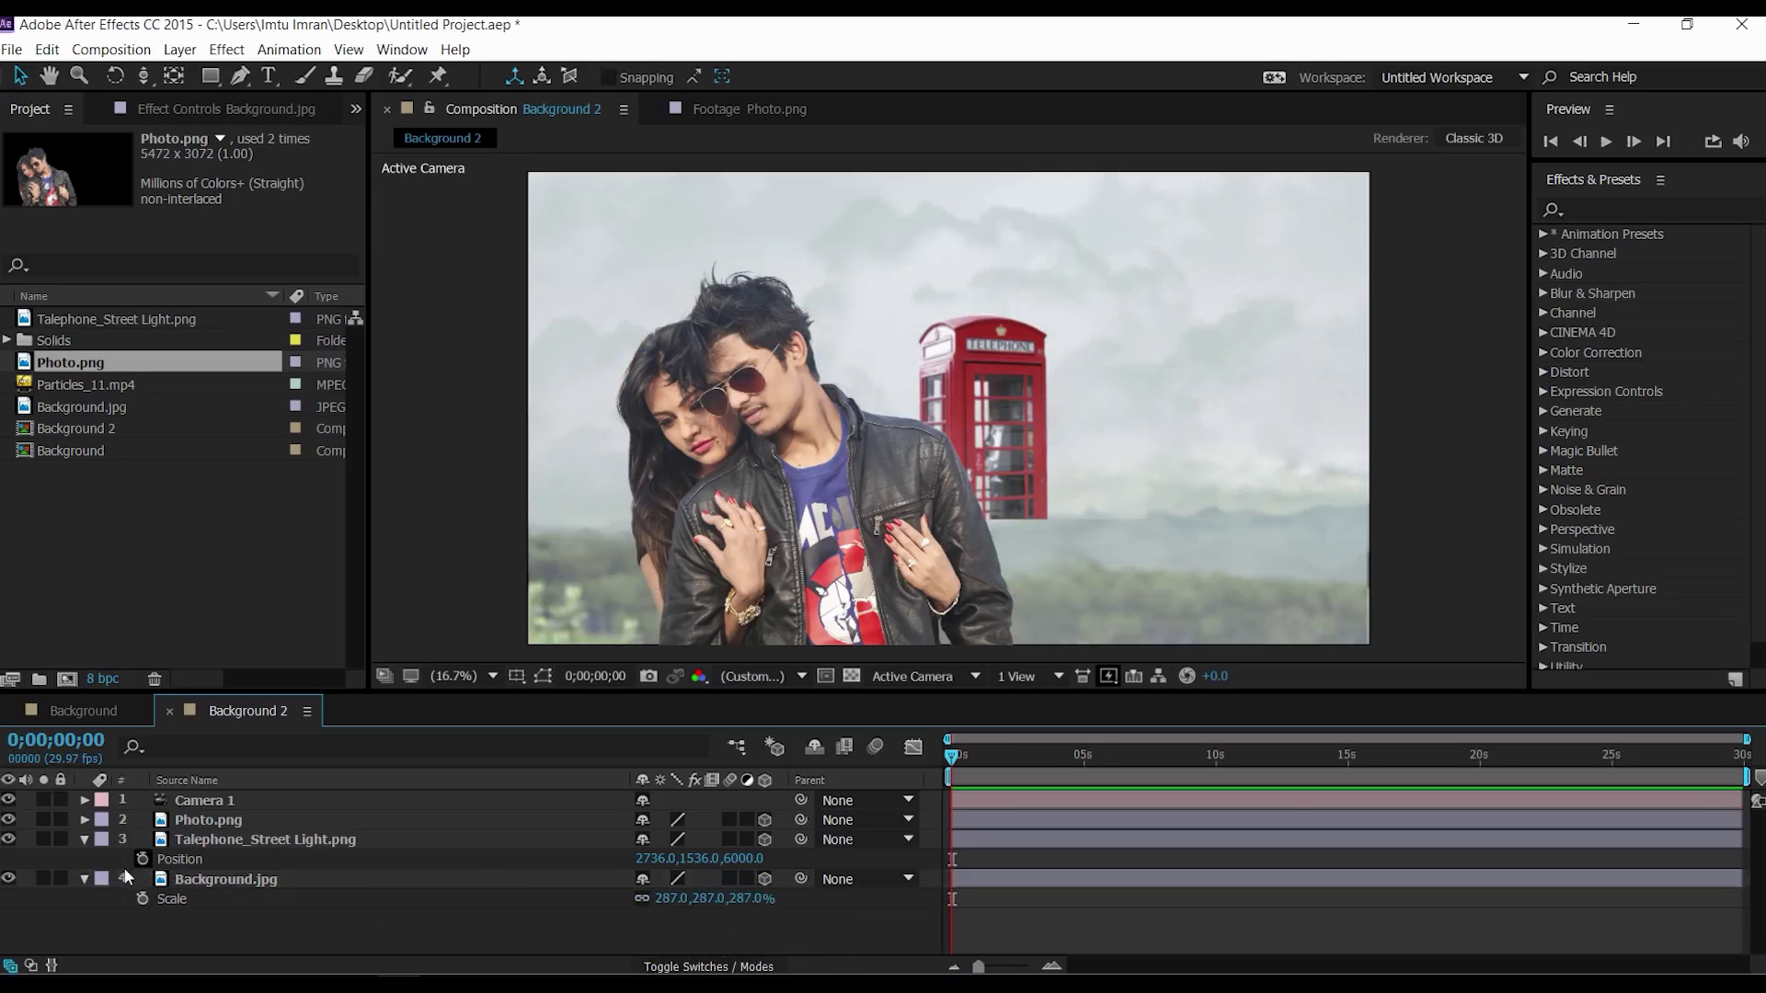
Step: Scale the Talephone_Street Light.png layer uniformly to 214% and collapse the open layer properties
{"action": "left_click", "coordinate": [272, 850]}
{"action": "key", "text": "s"}
{"action": "left_click", "coordinate": [753, 858]}
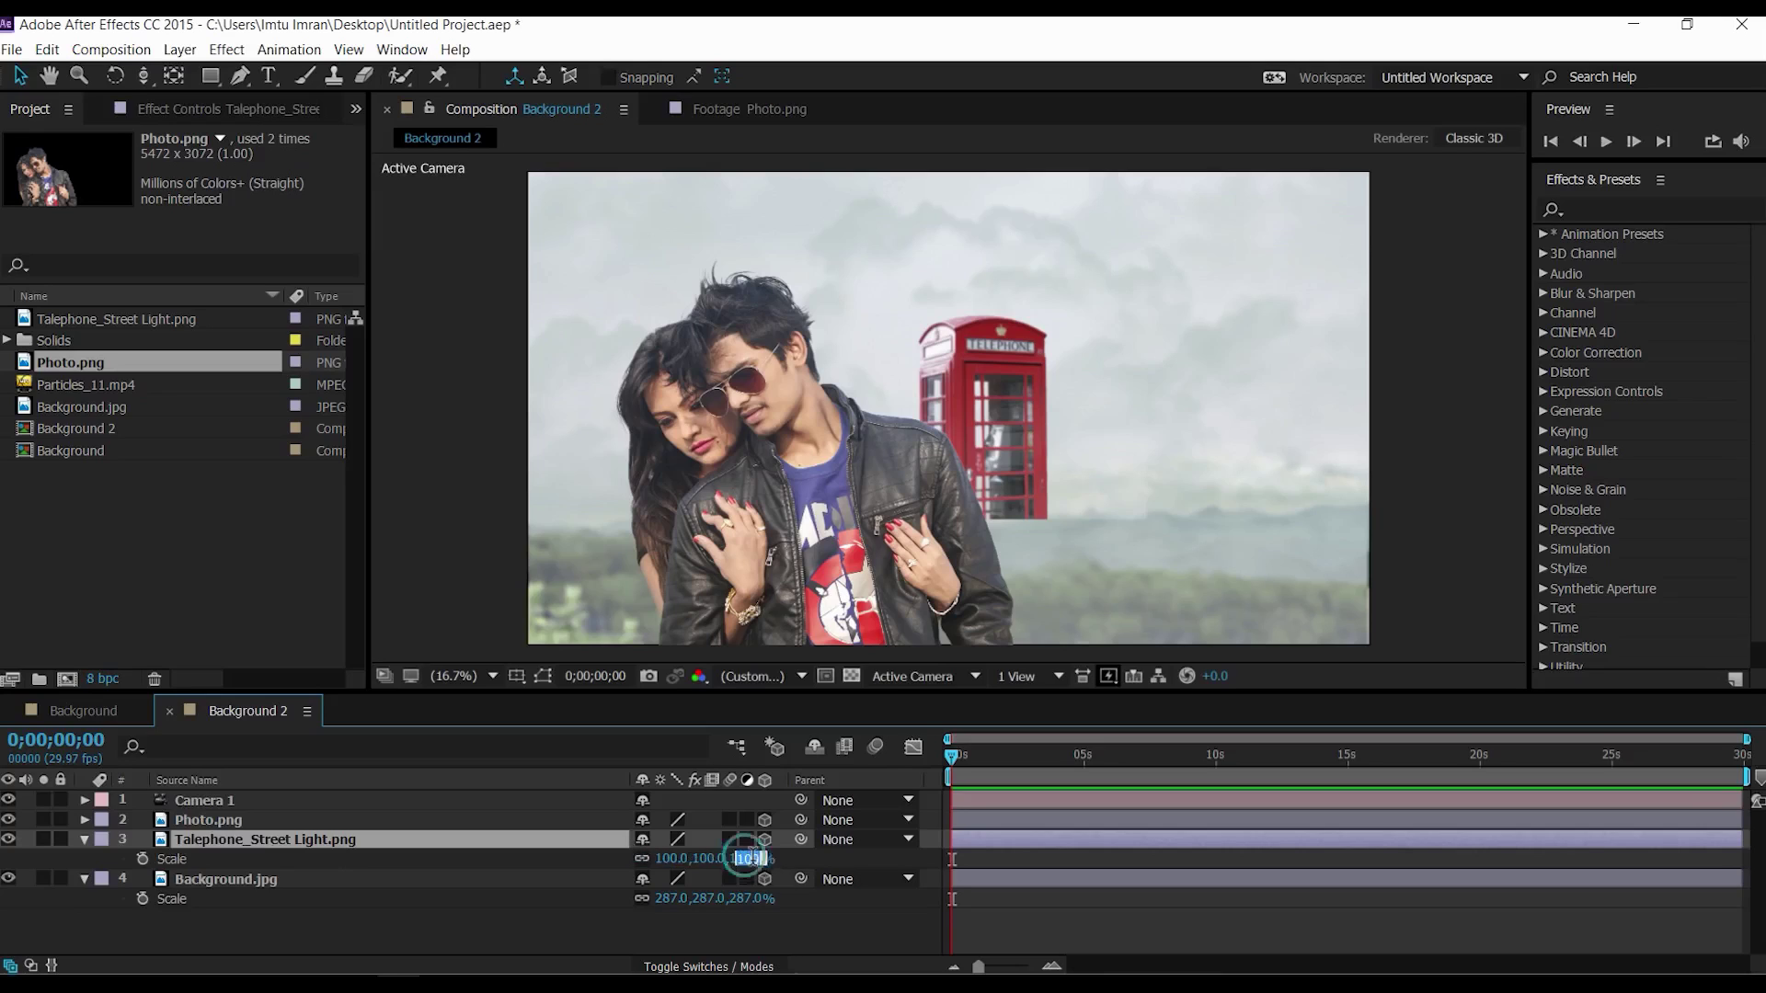
{"action": "type", "text": "214"}
{"action": "left_click", "coordinate": [814, 935]}
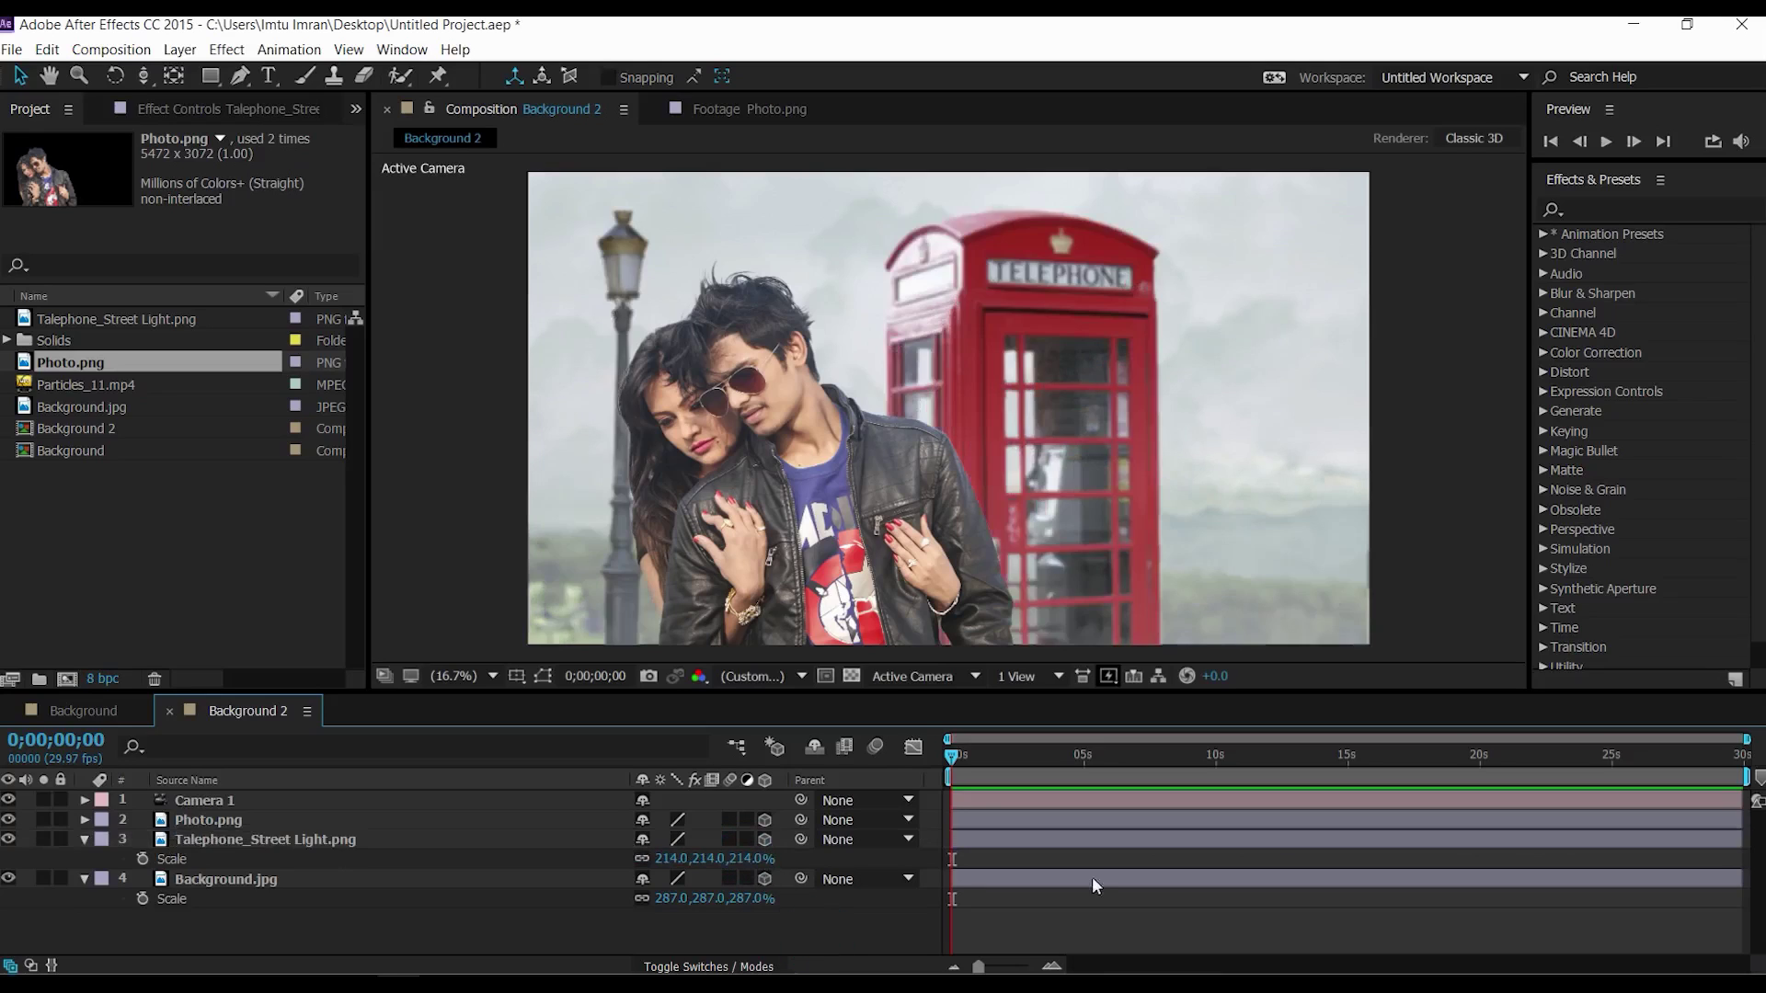
{"action": "left_click", "coordinate": [85, 879]}
{"action": "left_click", "coordinate": [85, 838]}
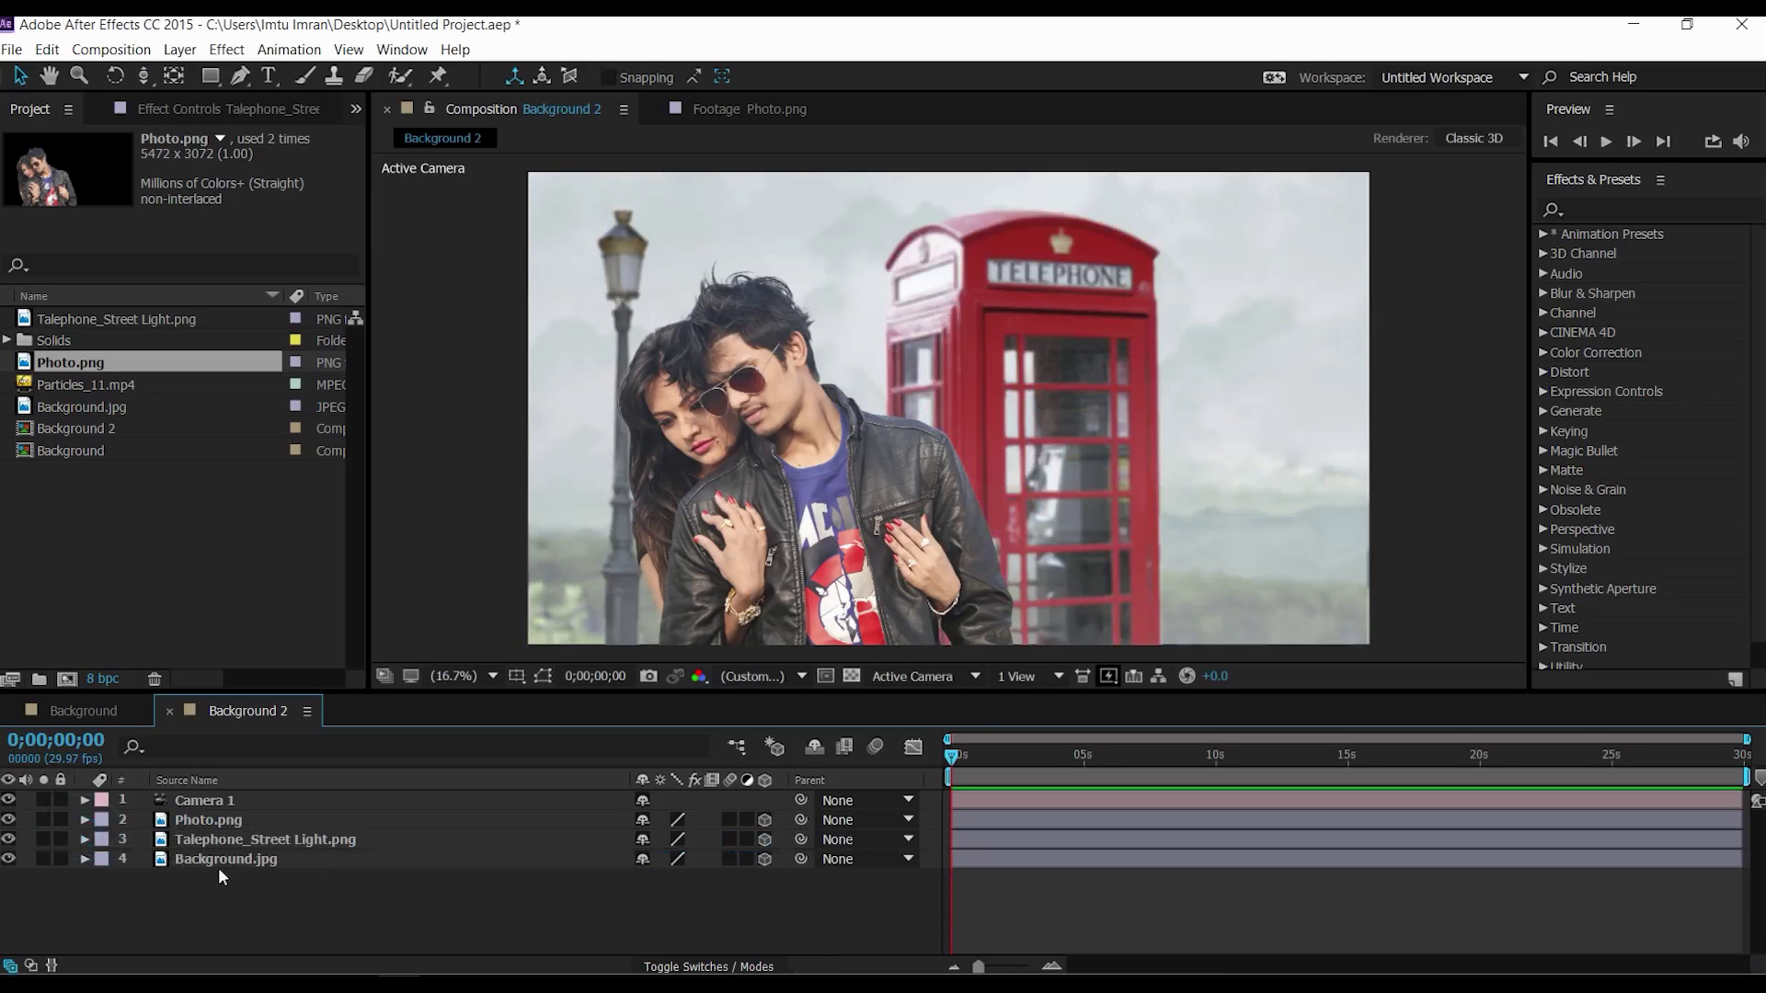
Step: Start keyframing Camera 1's Point of Interest and Position at 0;00;00;00
{"action": "left_click", "coordinate": [239, 798]}
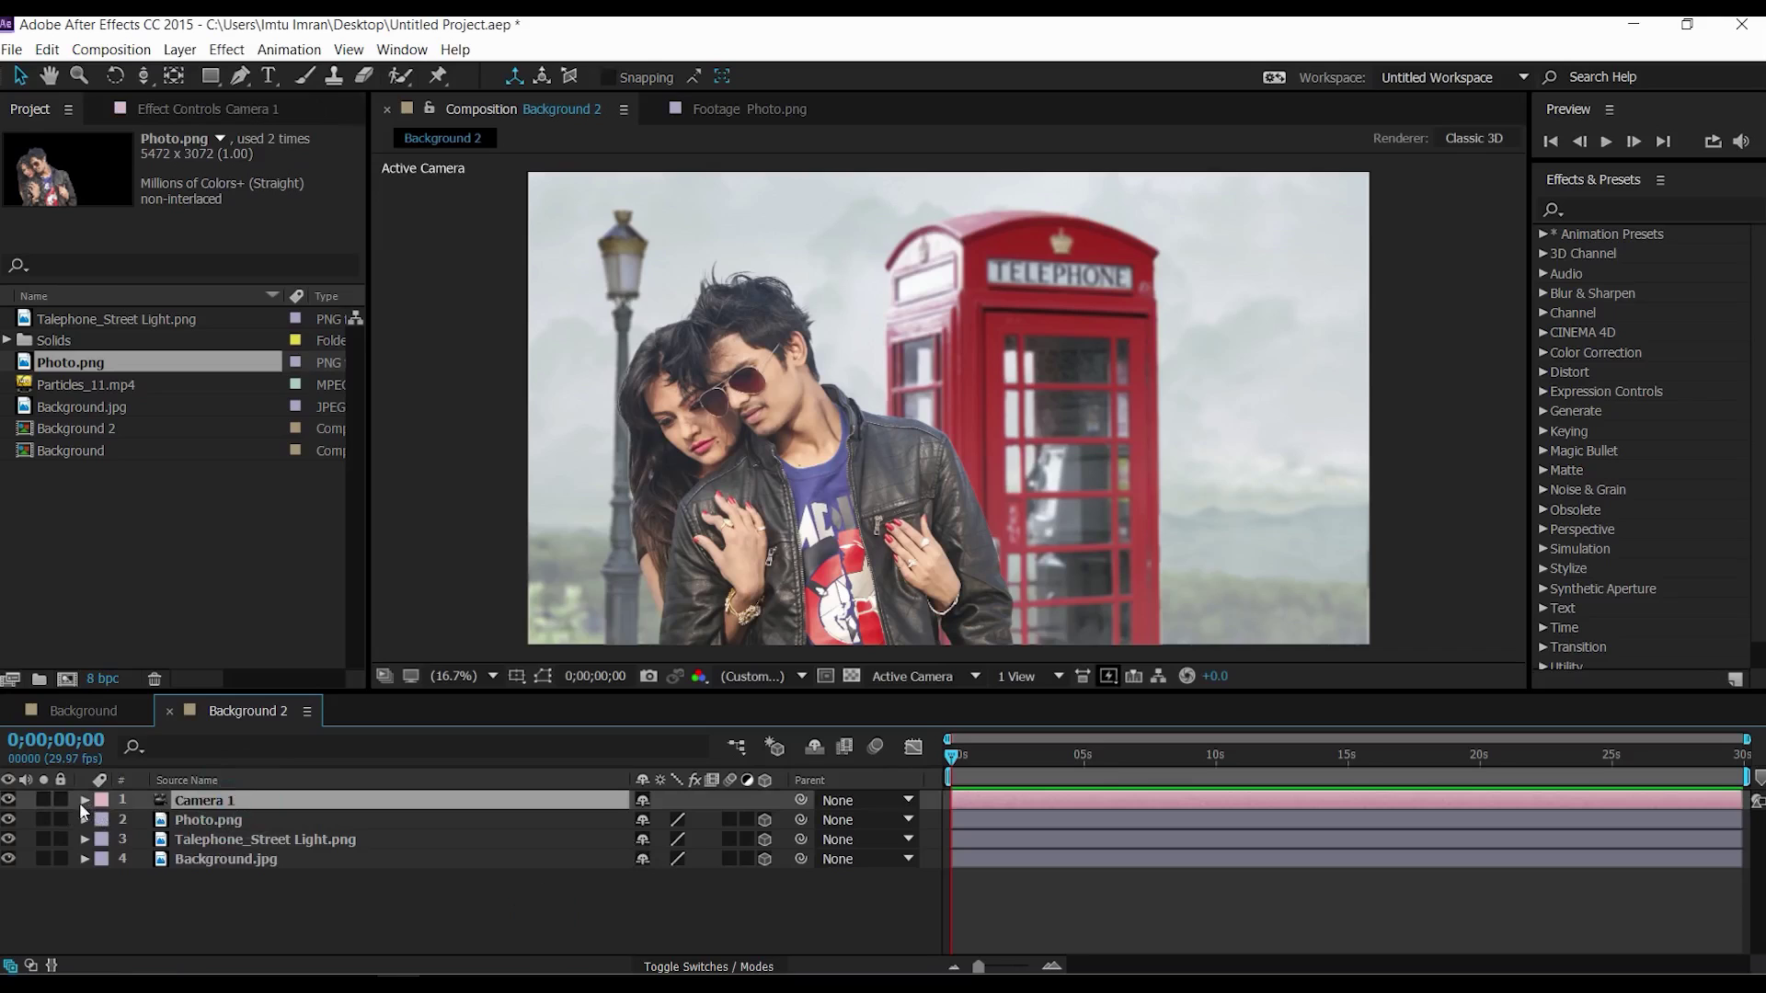
{"action": "left_click", "coordinate": [83, 799]}
{"action": "left_click", "coordinate": [84, 799]}
{"action": "left_click", "coordinate": [84, 799]}
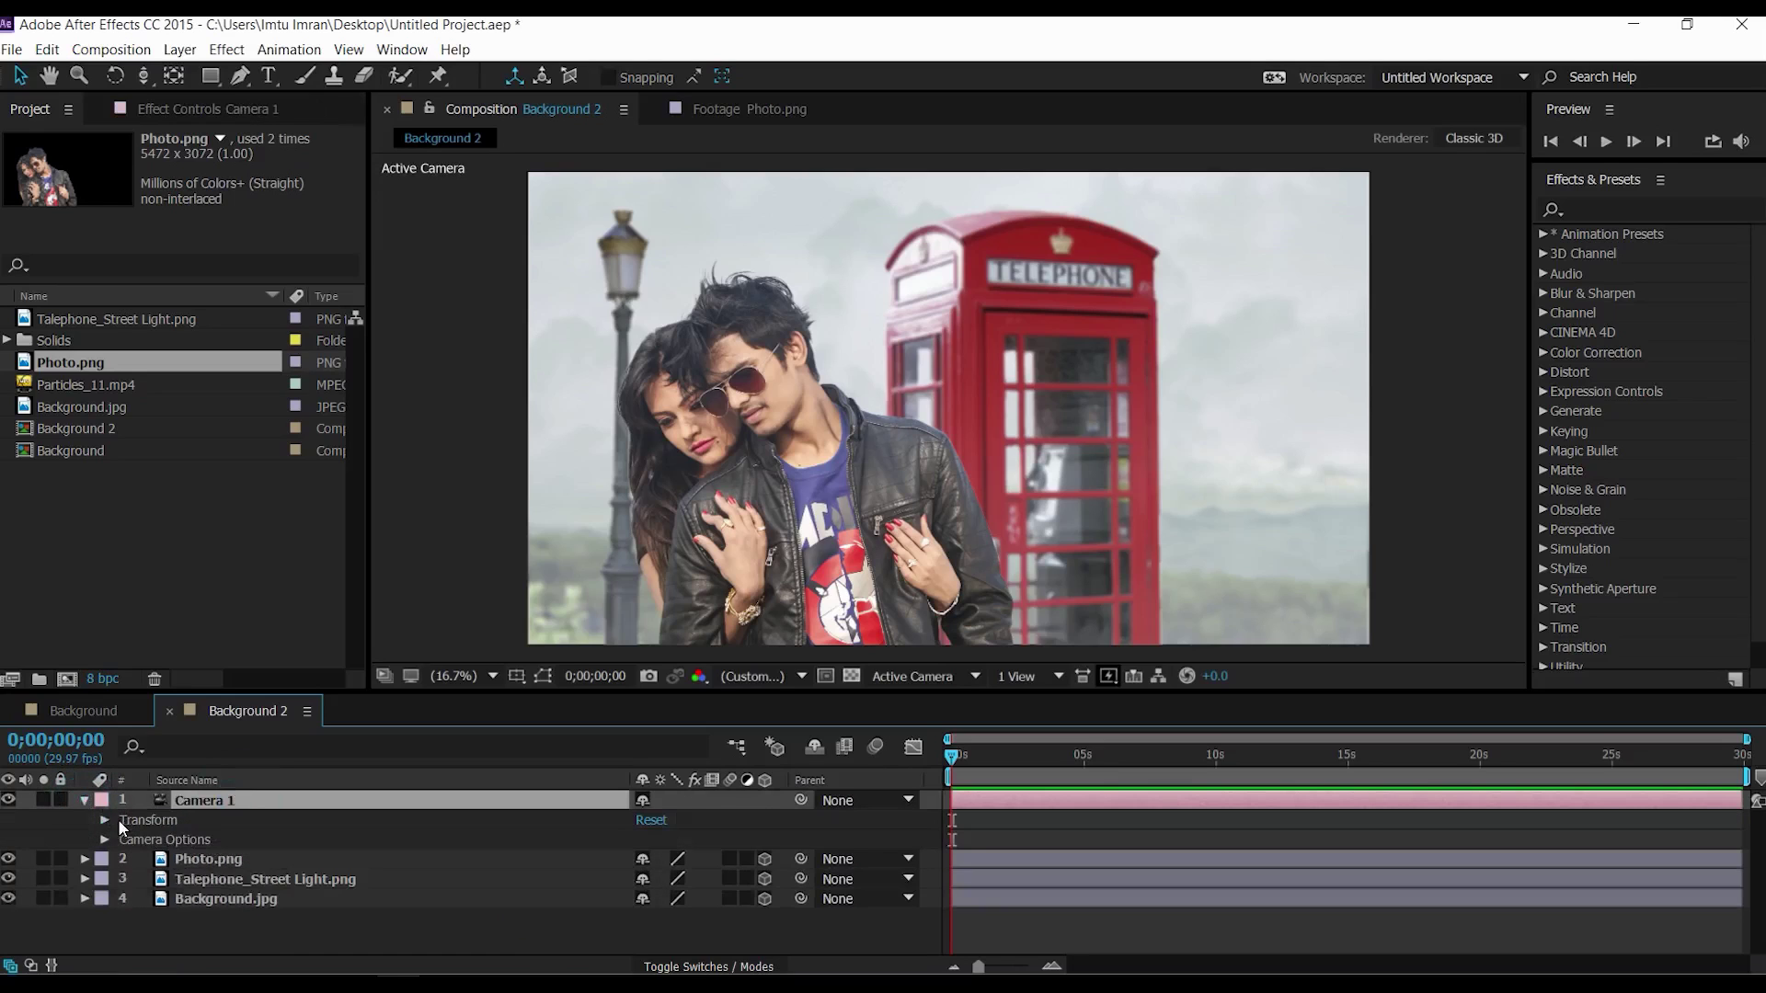
{"action": "left_click", "coordinate": [105, 819]}
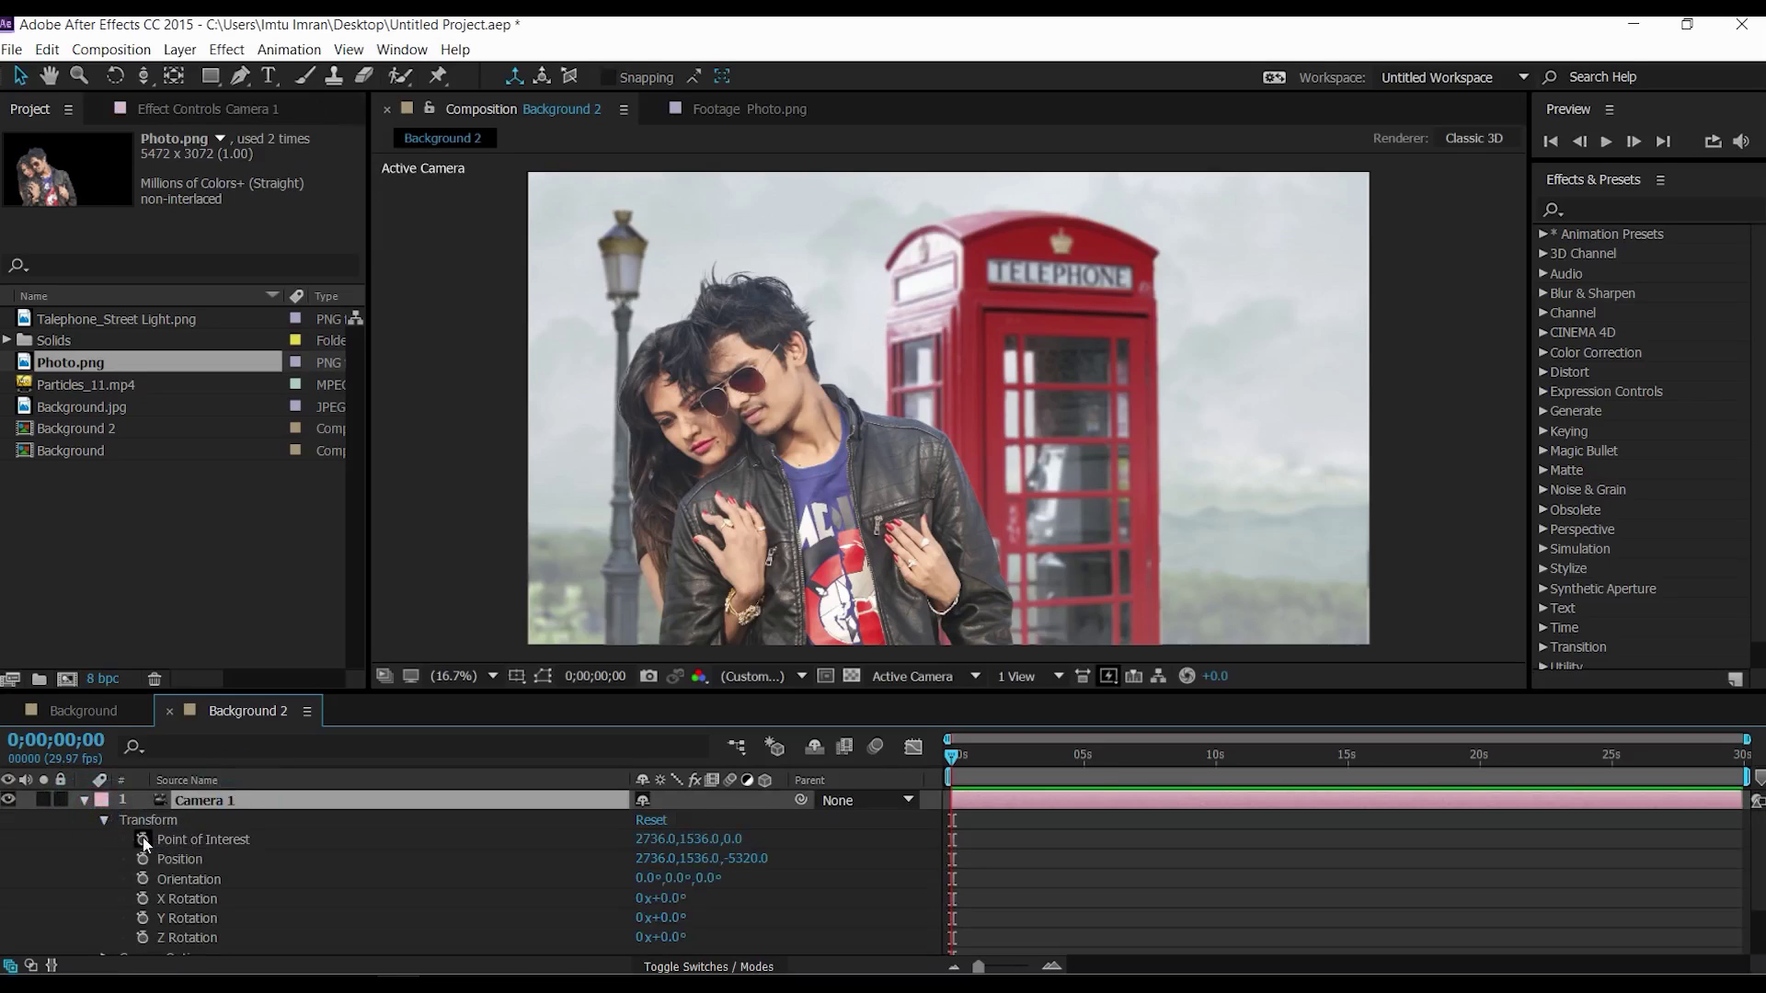
{"action": "left_click", "coordinate": [142, 839]}
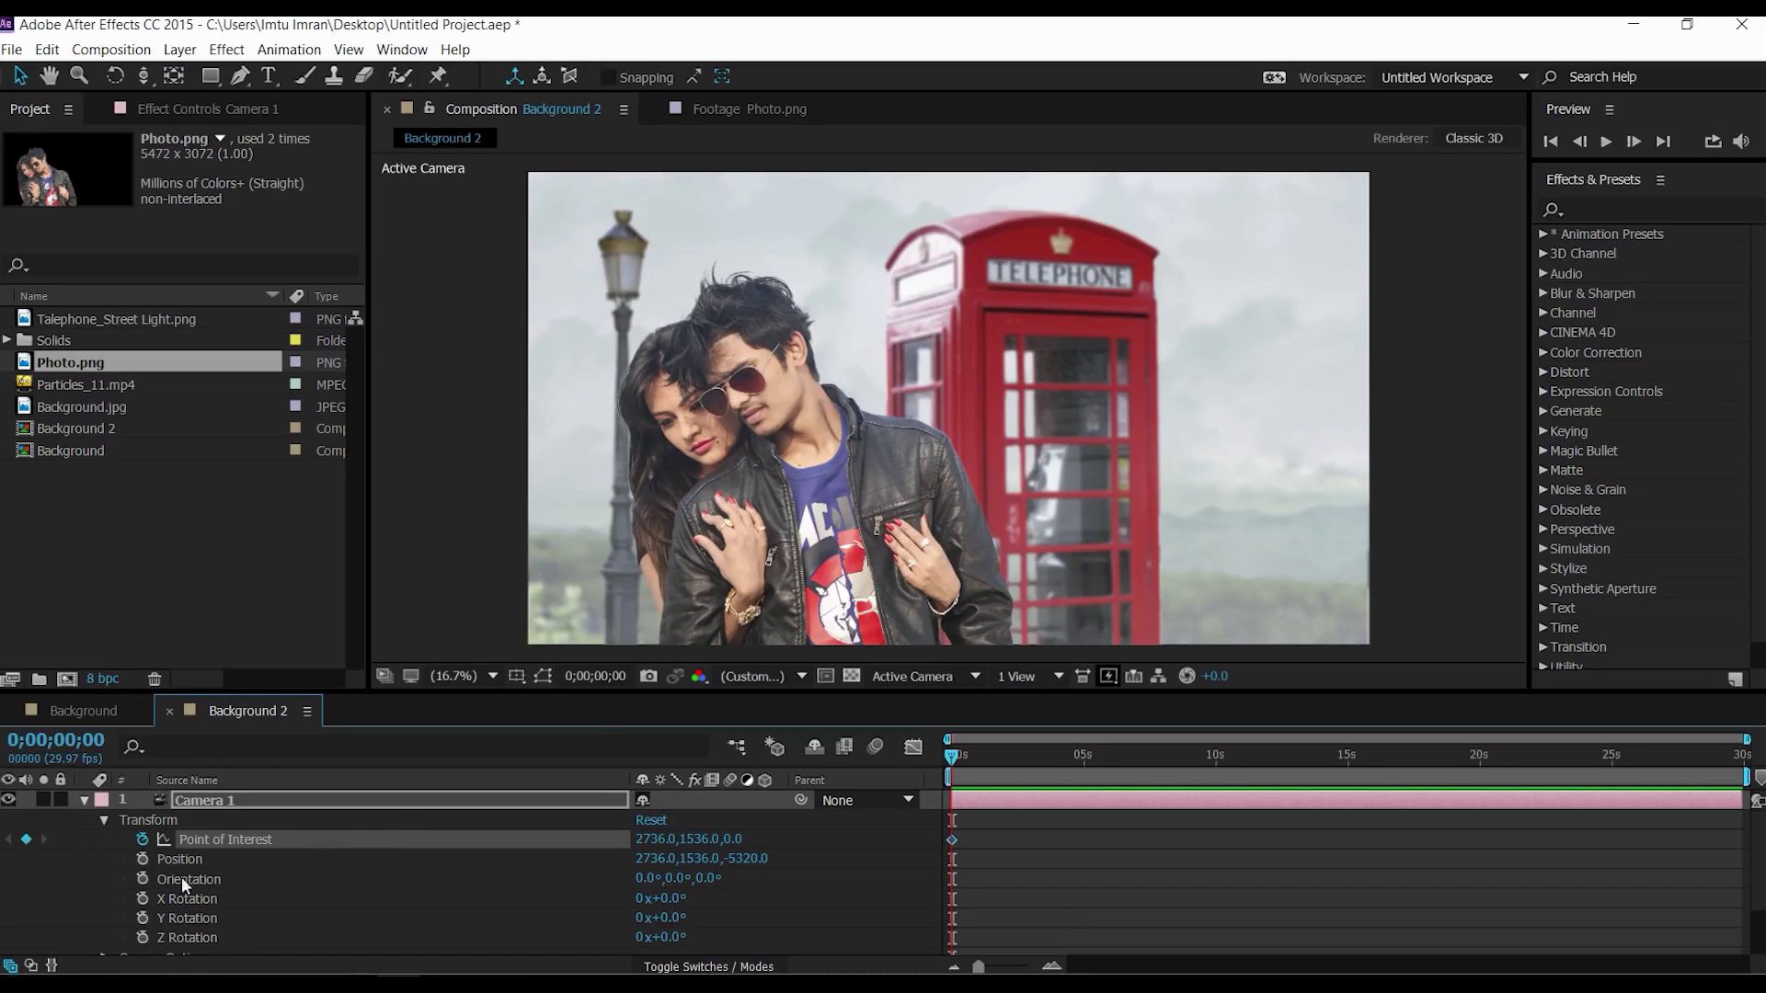
{"action": "left_click", "coordinate": [143, 859]}
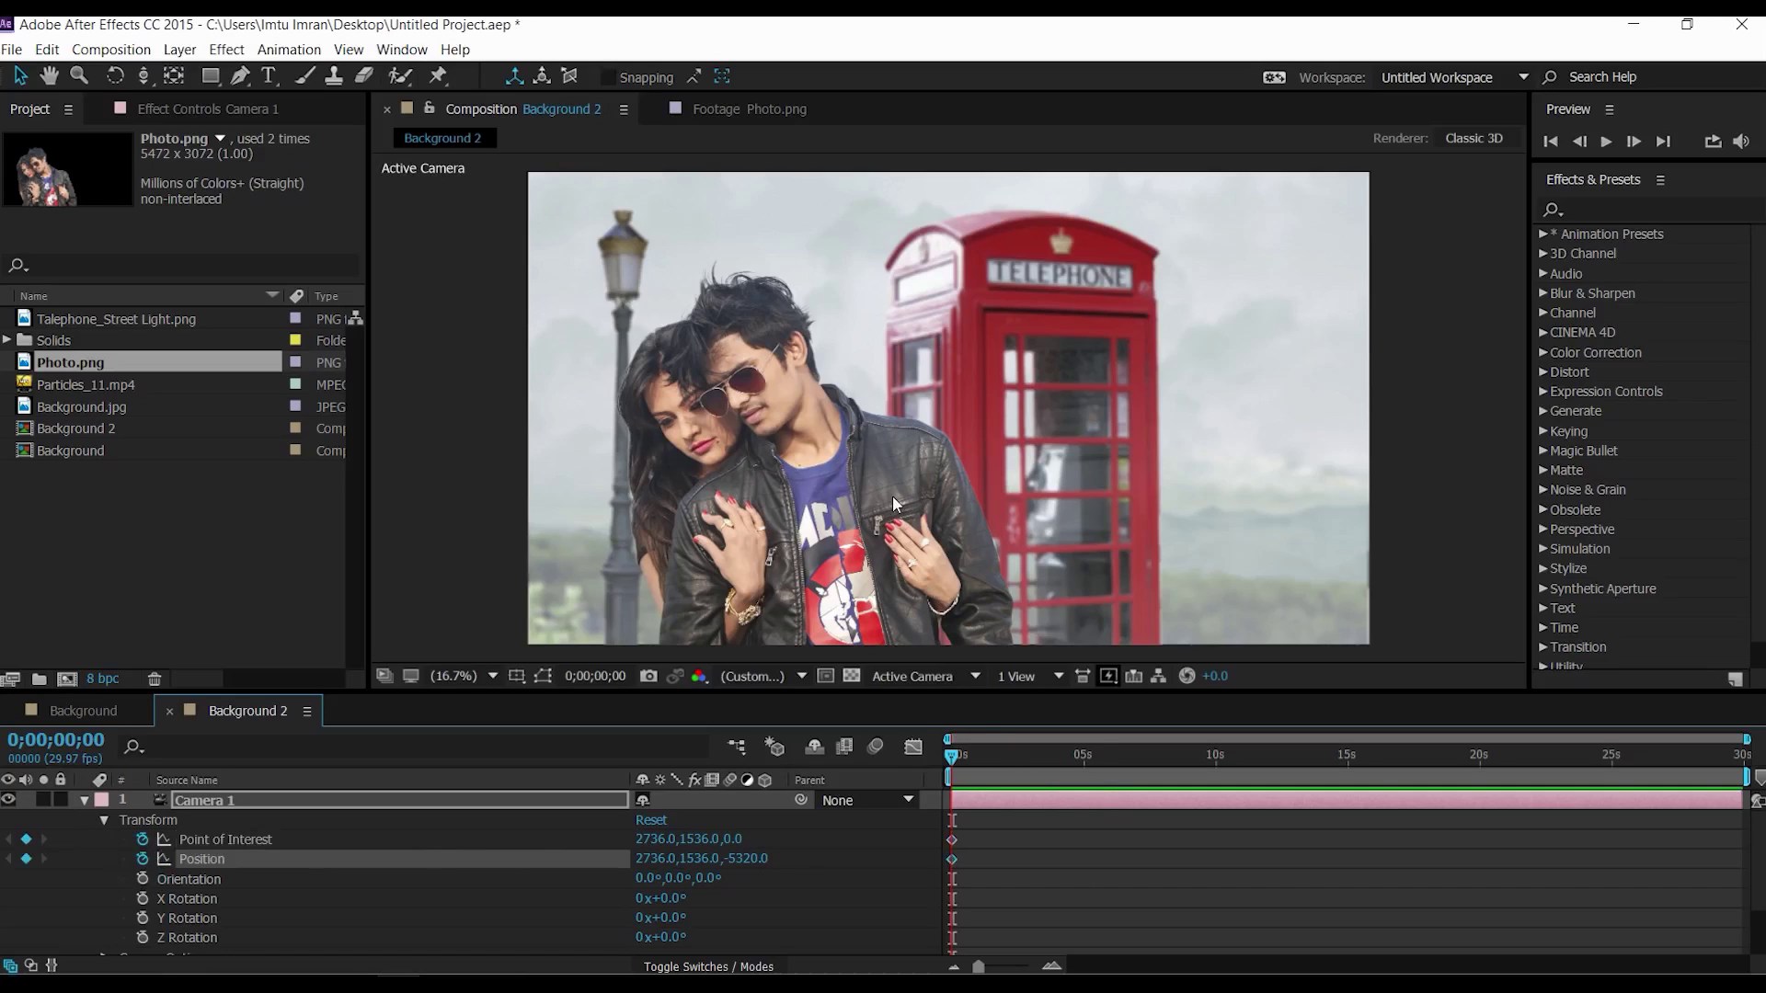
Step: Track and dolly the camera past the couple to a position of about 416.6, 1212.8, 2113.4 for the opening view
{"action": "left_click", "coordinate": [146, 75]}
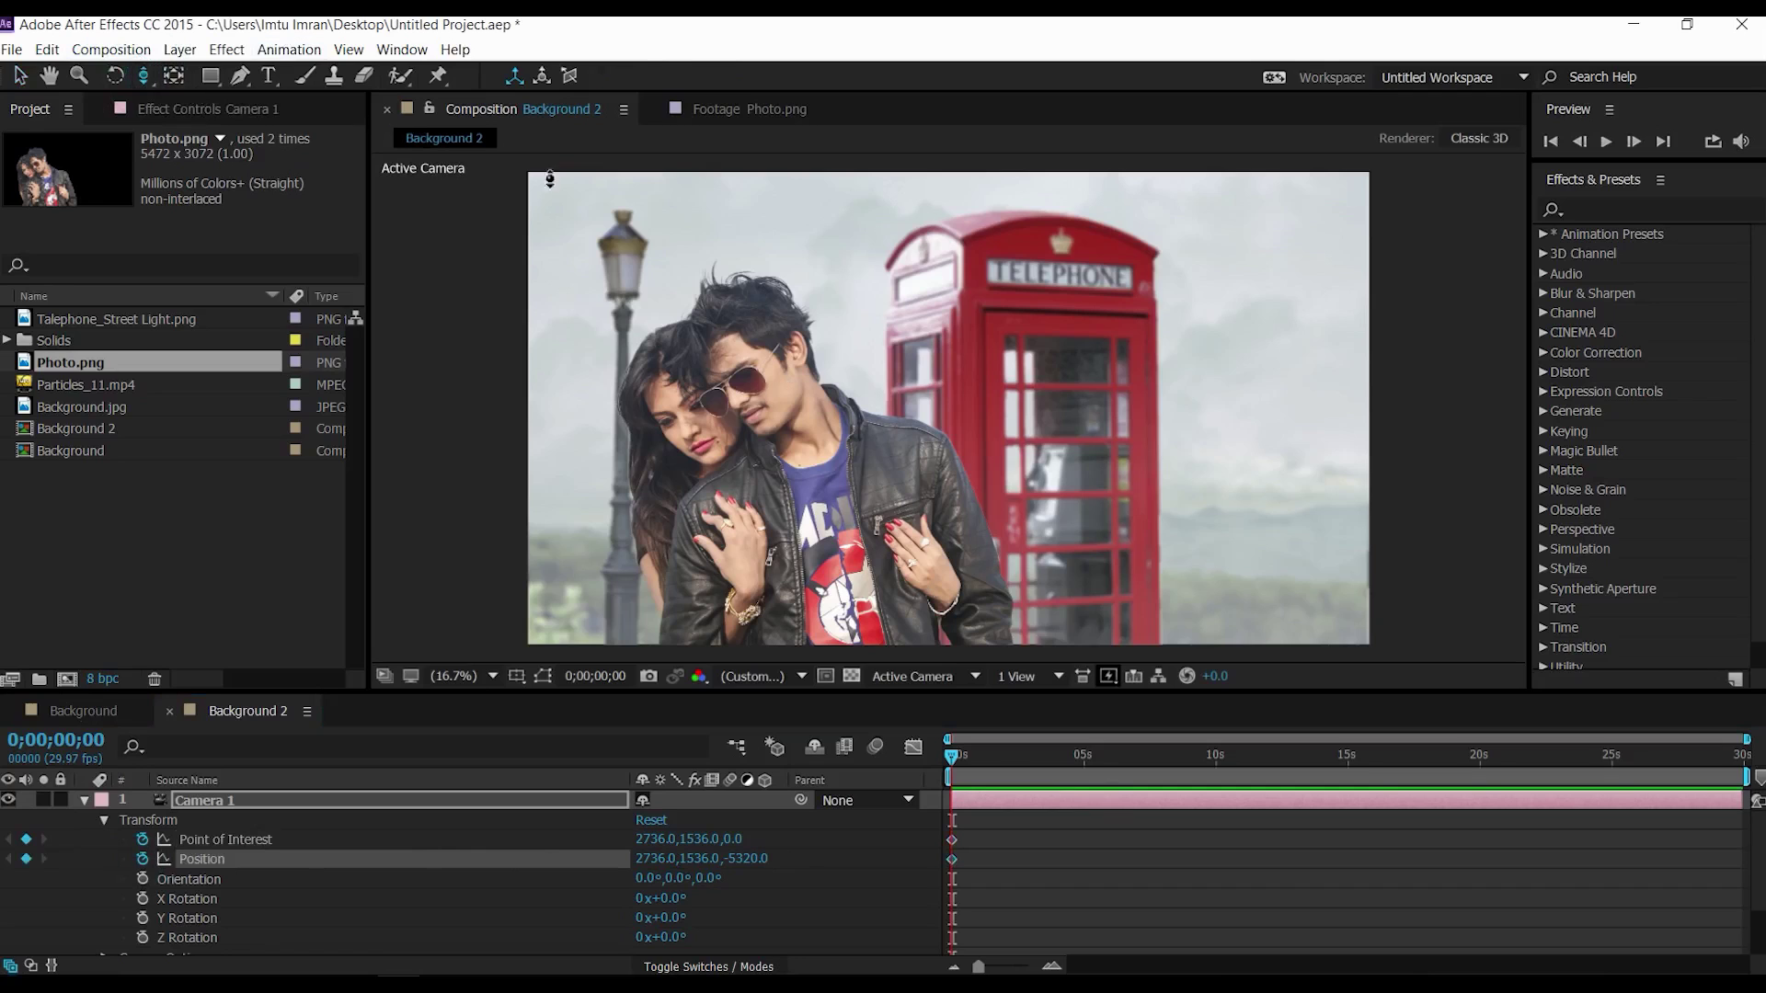
{"action": "left_click_drag", "start_coordinate": [840, 482], "coordinate": [858, 536]}
{"action": "key", "text": "c"}
{"action": "key", "text": "c"}
{"action": "key", "text": "c"}
{"action": "key", "text": "c"}
{"action": "key", "text": "c"}
{"action": "key", "text": "c"}
{"action": "left_click_drag", "start_coordinate": [867, 469], "coordinate": [1521, 602]}
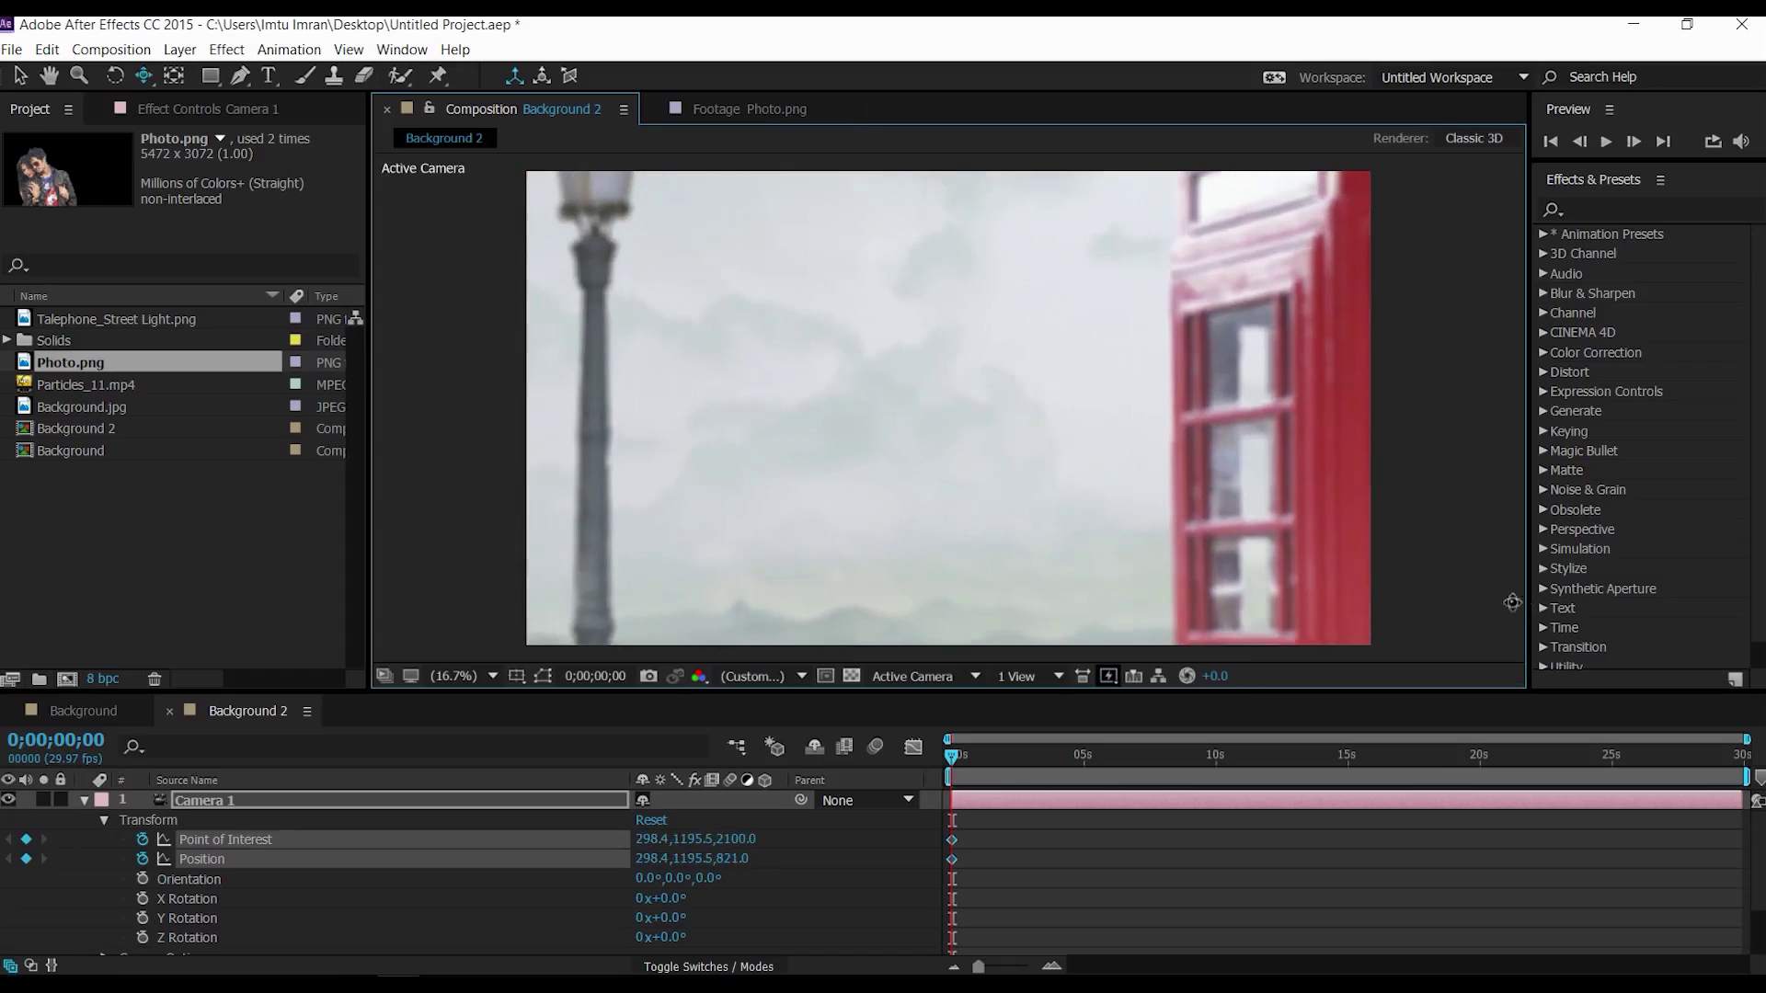
{"action": "left_click_drag", "start_coordinate": [1024, 496], "coordinate": [1062, 248]}
{"action": "key", "text": "c"}
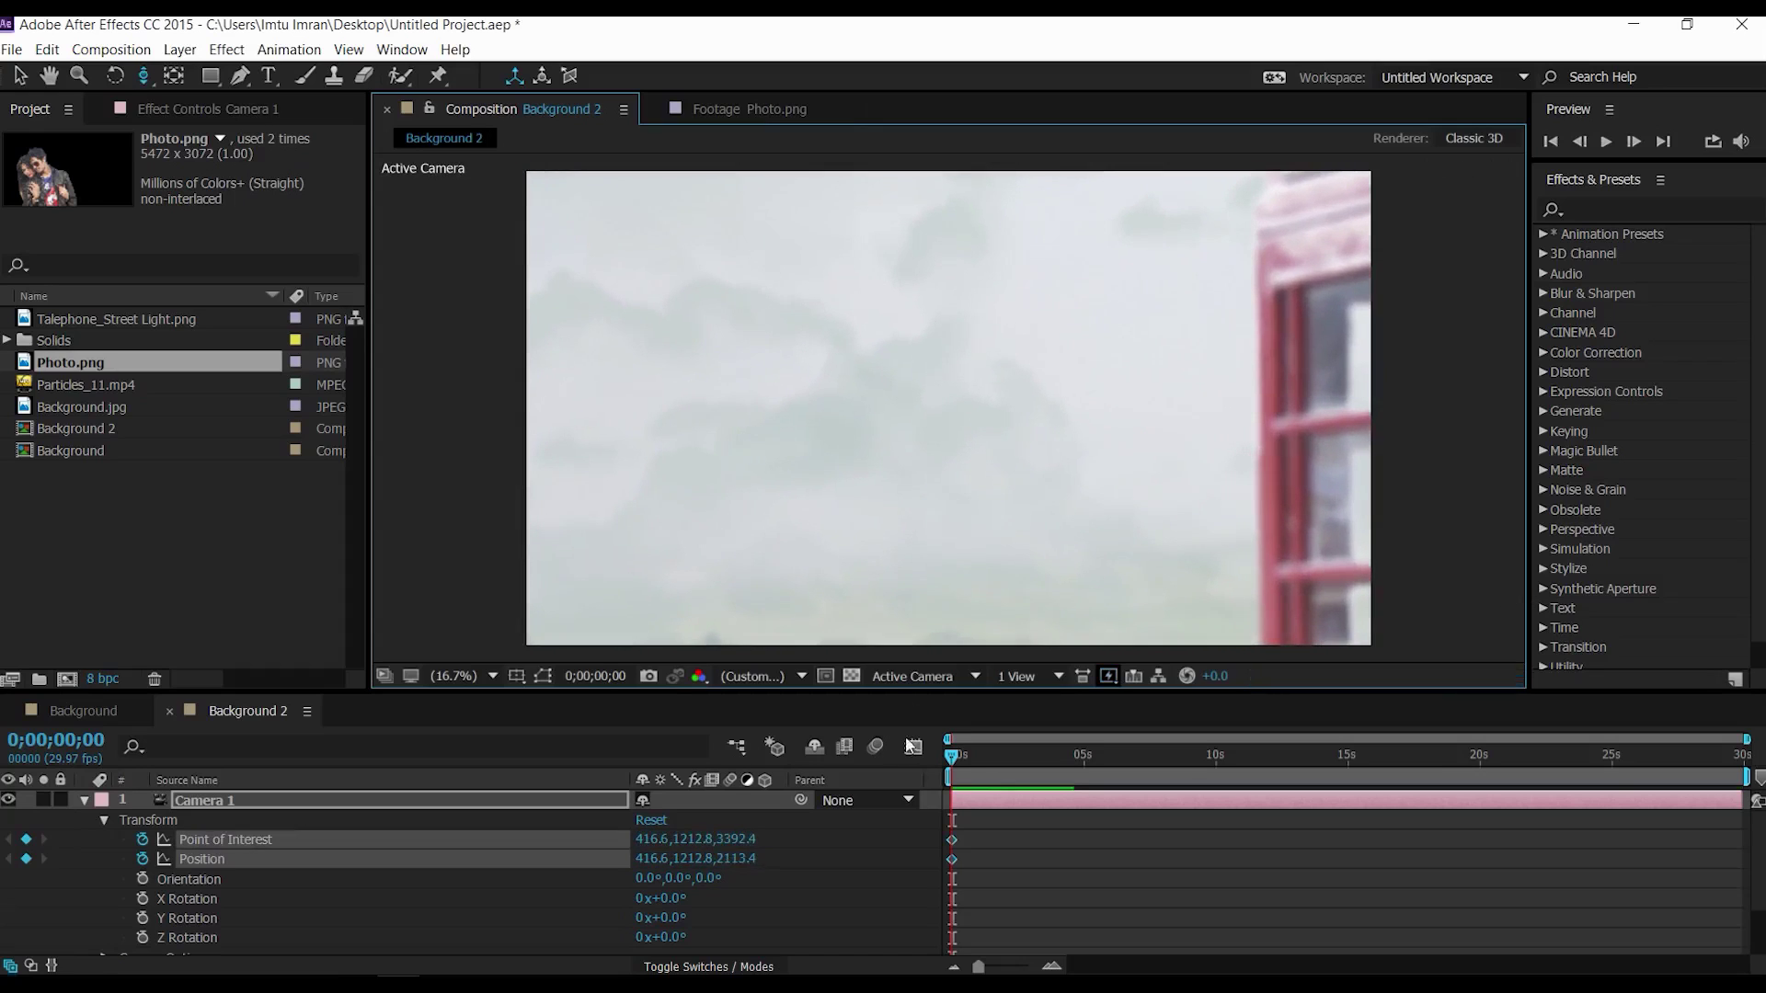
Step: Reset Camera 1's transform at 0;00;05;01 and apply Easy Ease to all its Point of Interest and Position keyframes
{"action": "left_click", "coordinate": [1084, 753]}
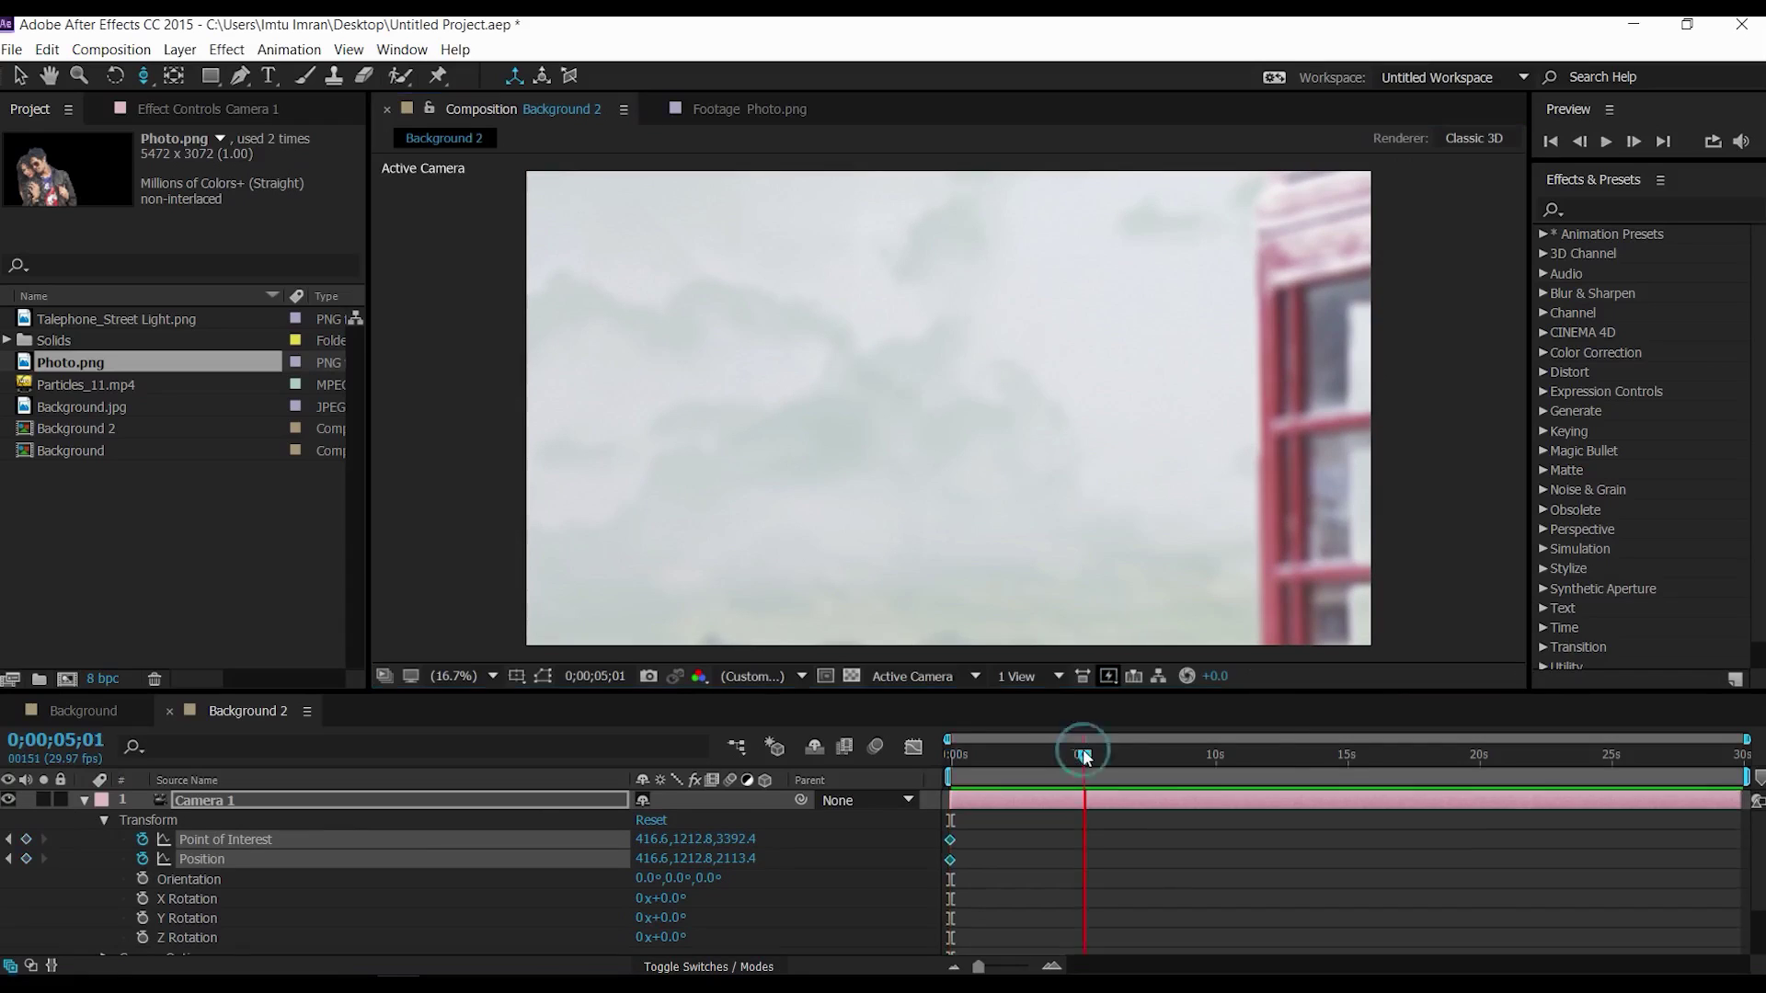
{"action": "left_click", "coordinate": [657, 817]}
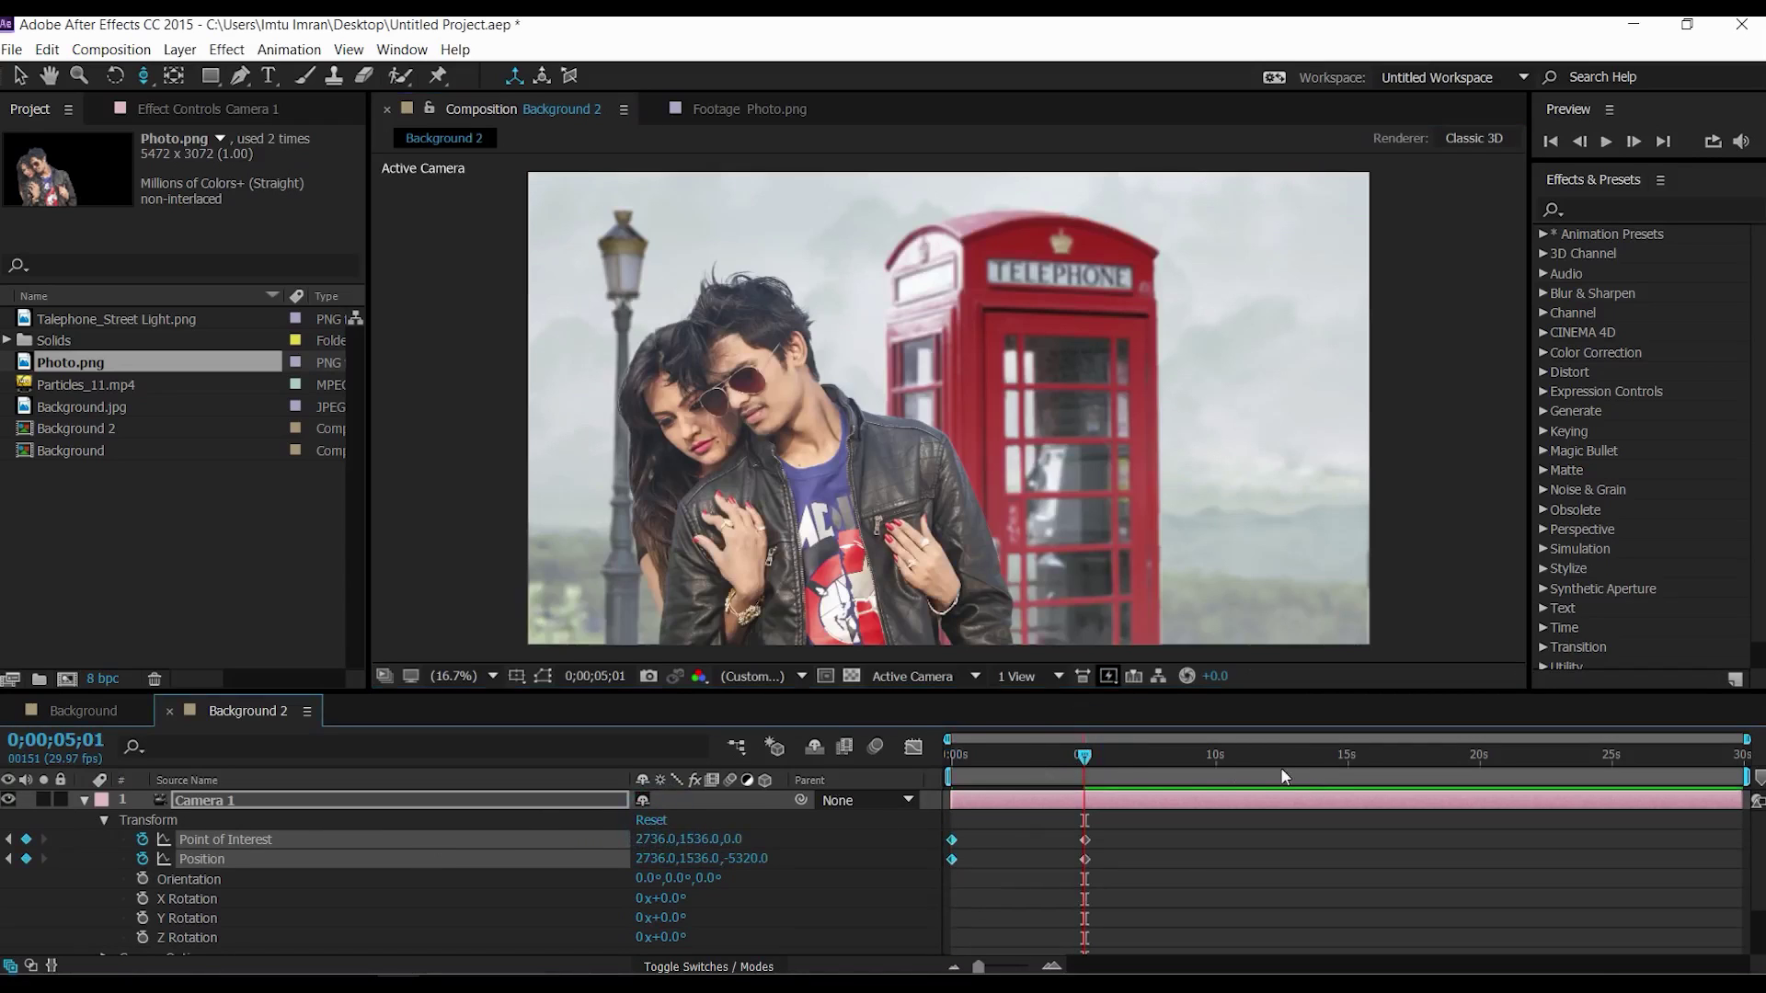
{"action": "left_click_drag", "start_coordinate": [1106, 824], "coordinate": [940, 873]}
{"action": "right_click", "coordinate": [954, 860]}
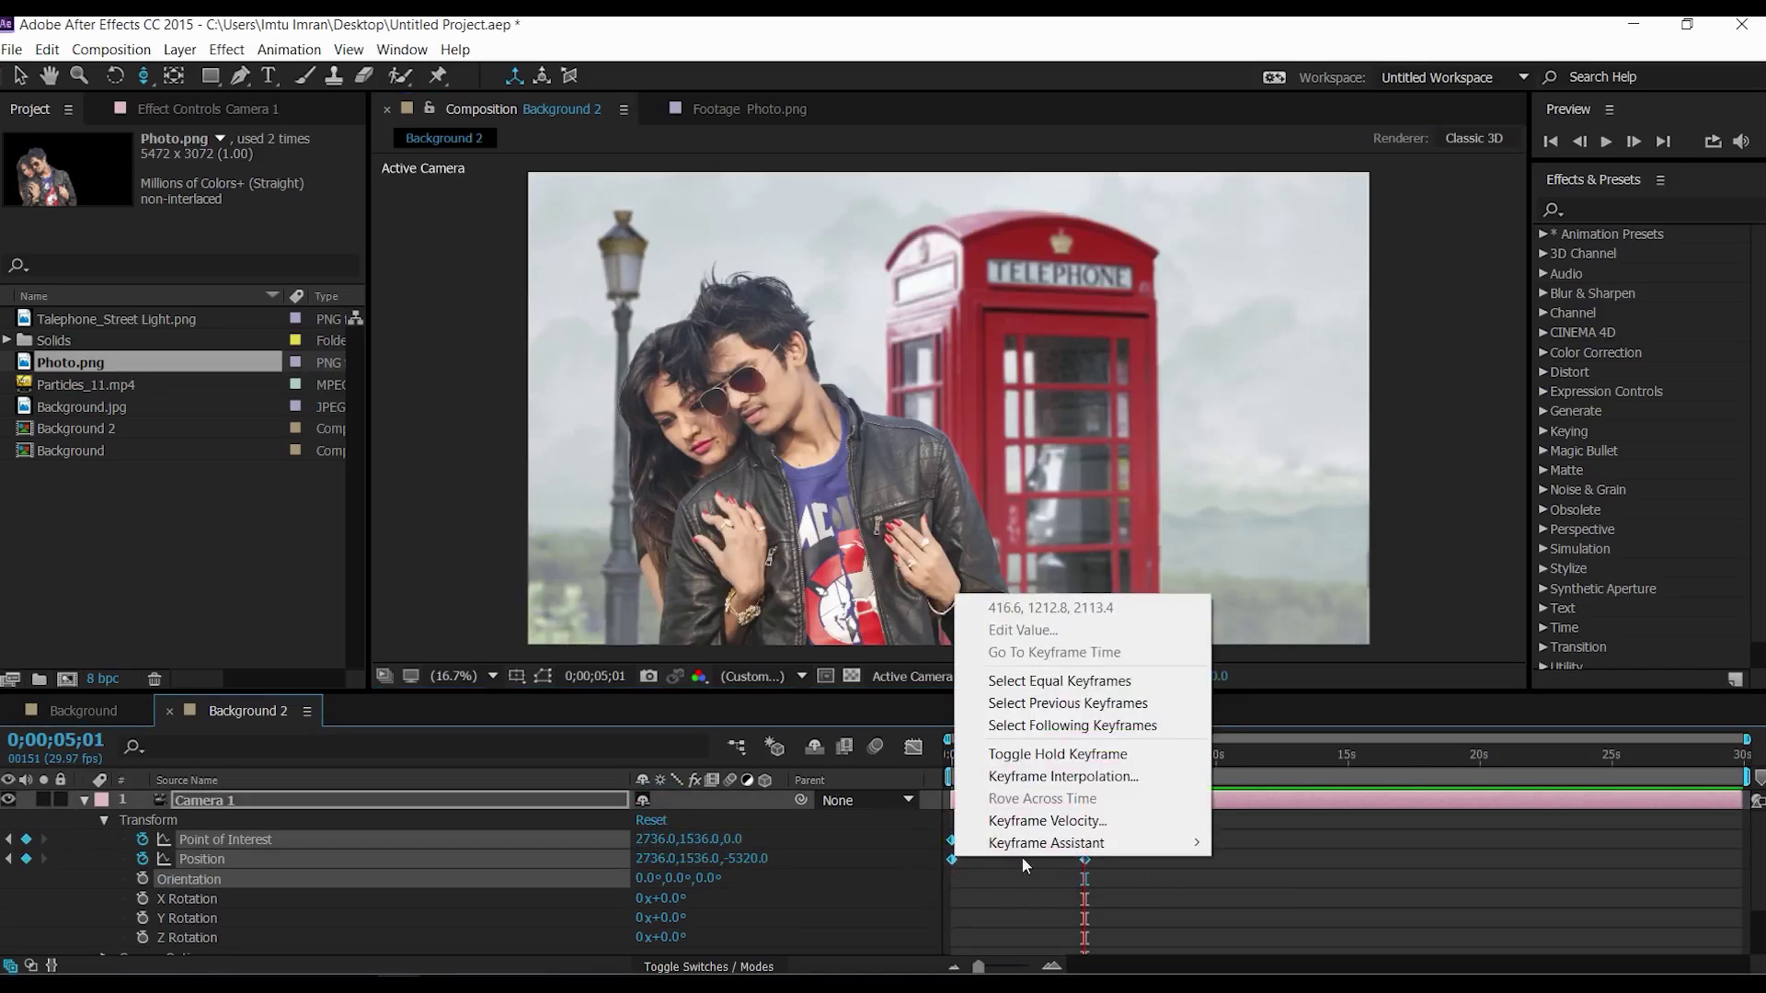
{"action": "mouse_move", "coordinate": [1058, 843]}
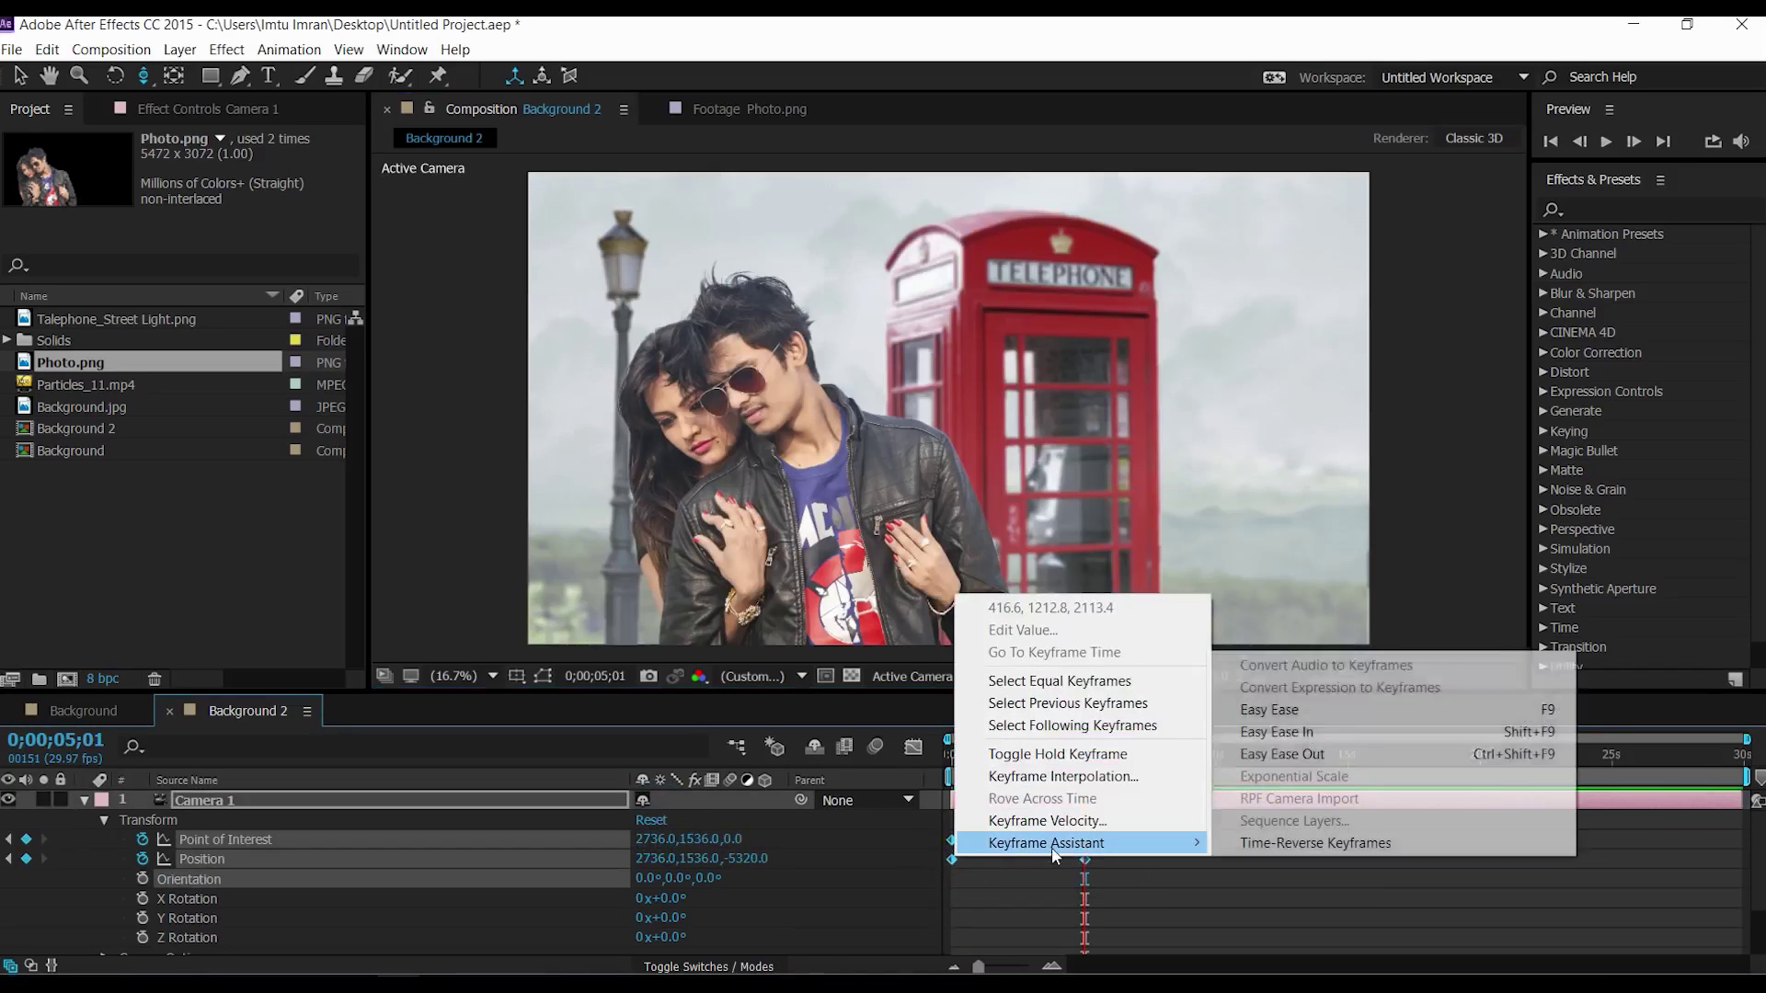
{"action": "left_click", "coordinate": [1292, 719]}
Step: Preview the camera move from the start of the composition, and collapse Camera 1's properties
{"action": "key", "text": "Home"}
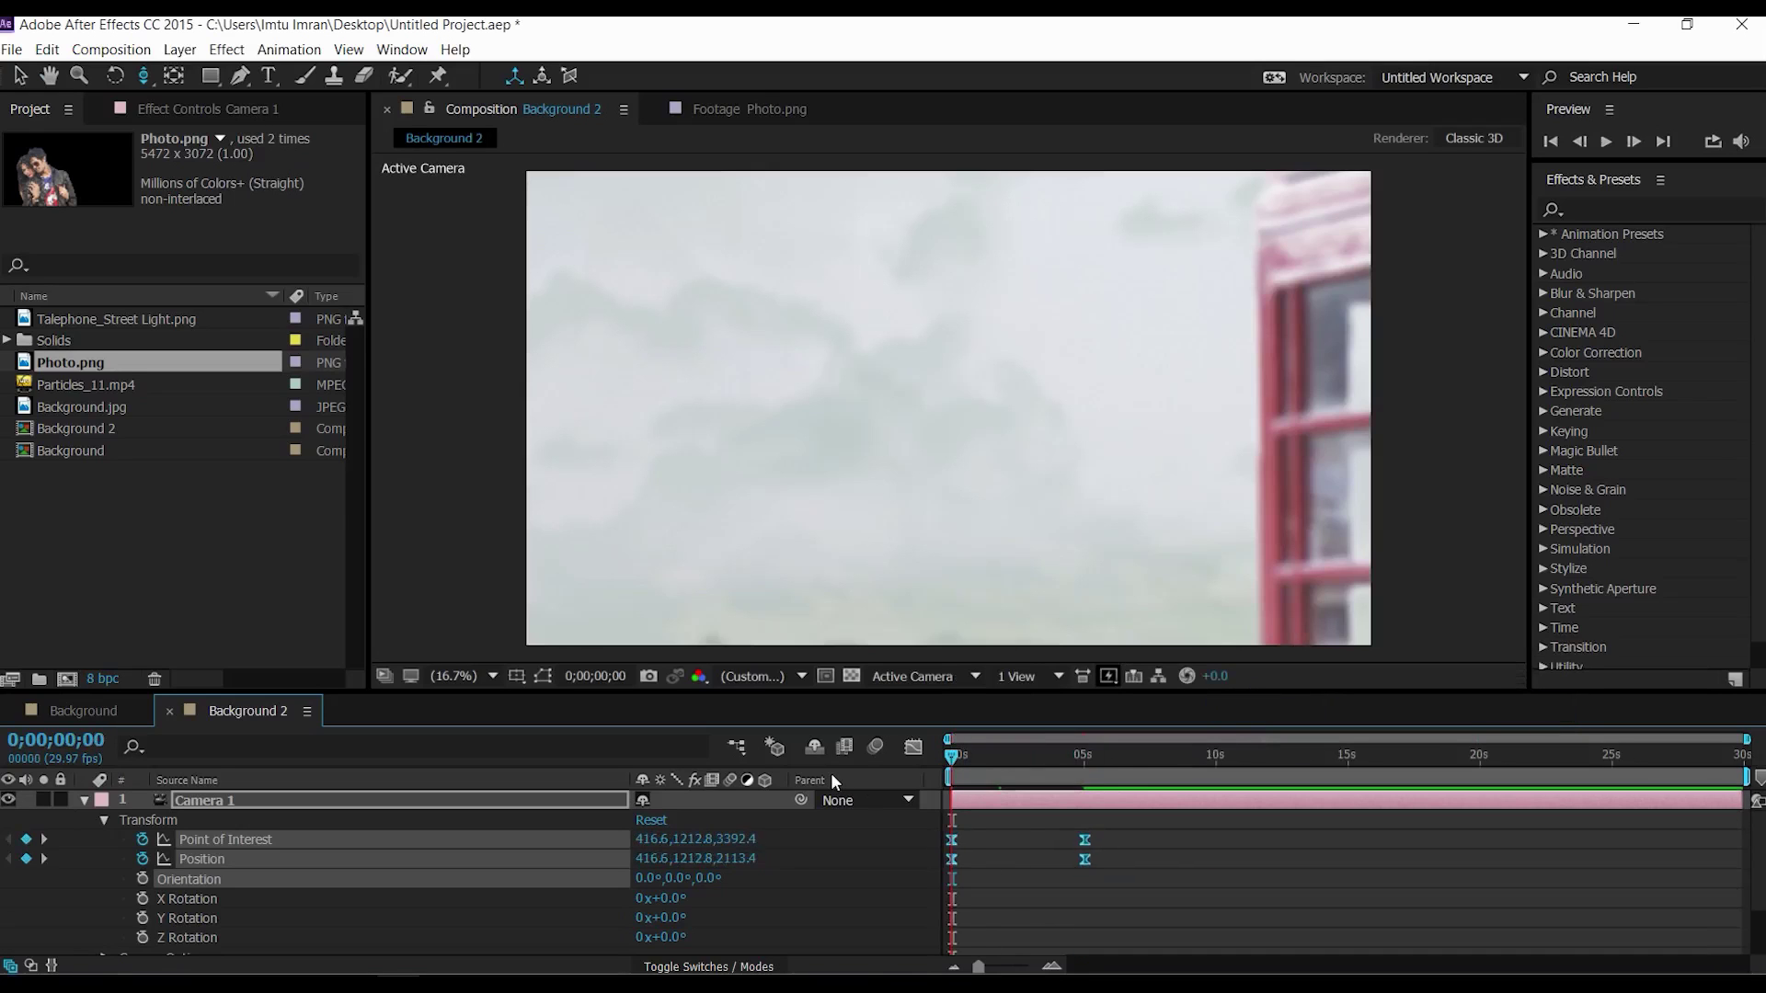
{"action": "key", "text": "space"}
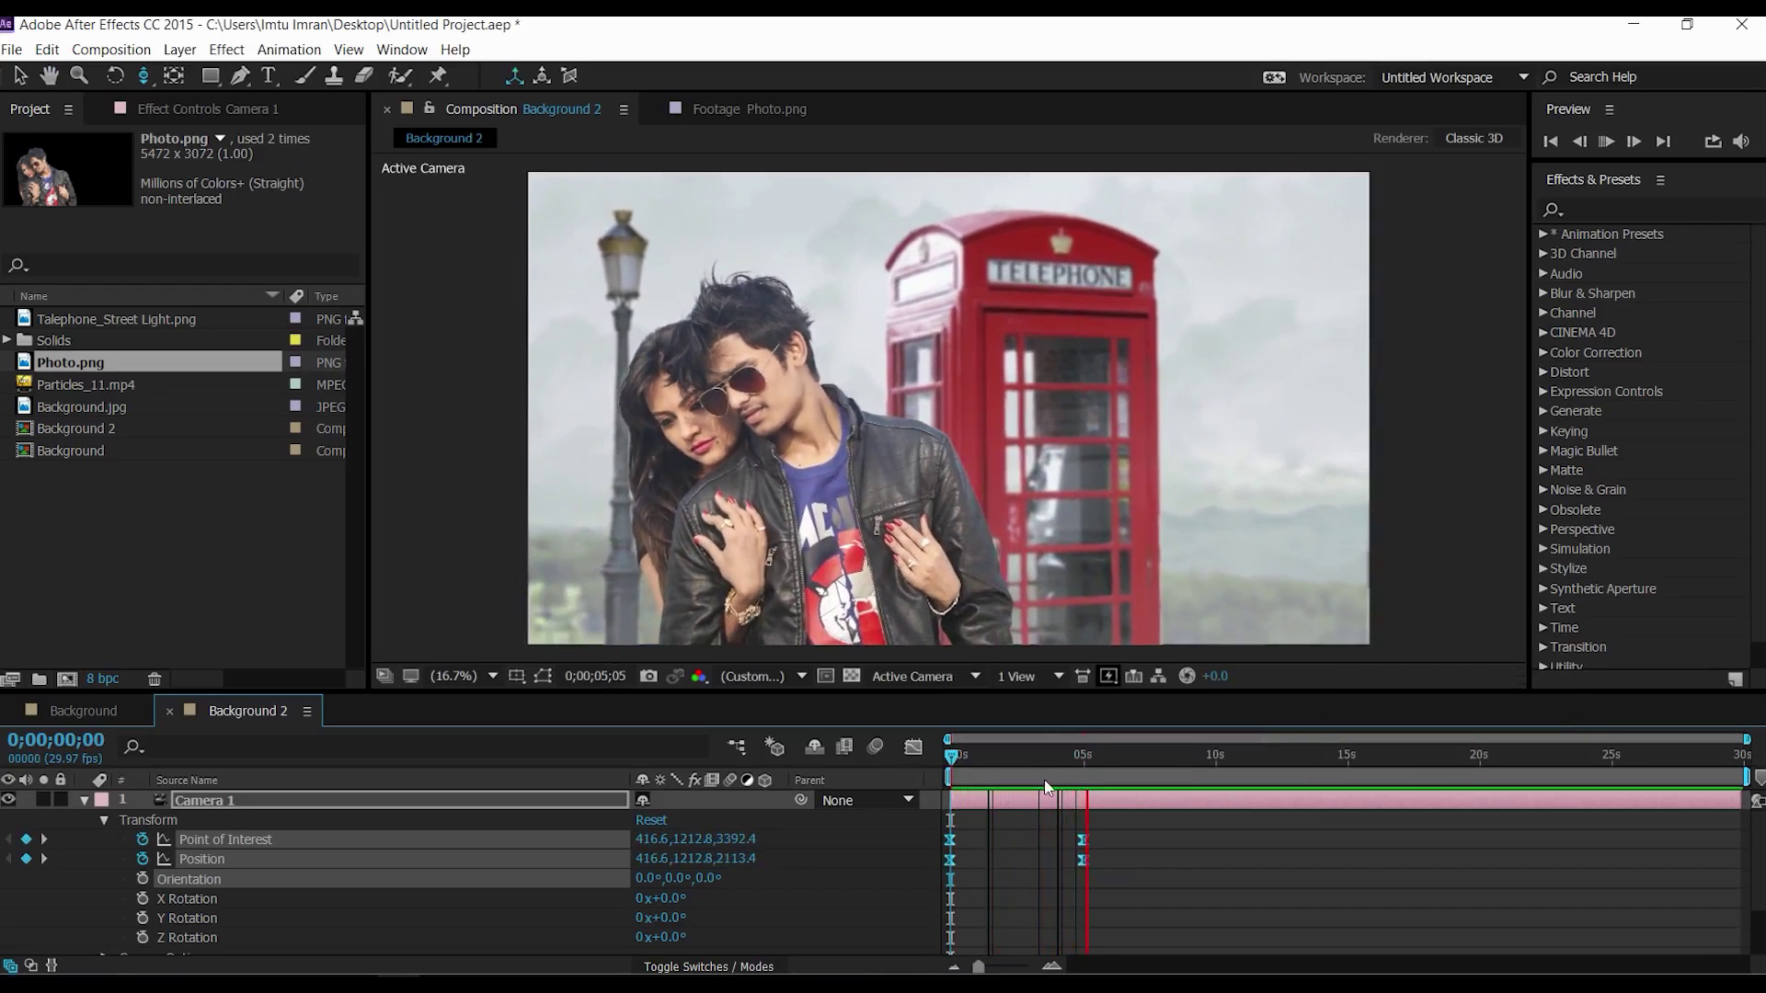
{"action": "key", "text": "space"}
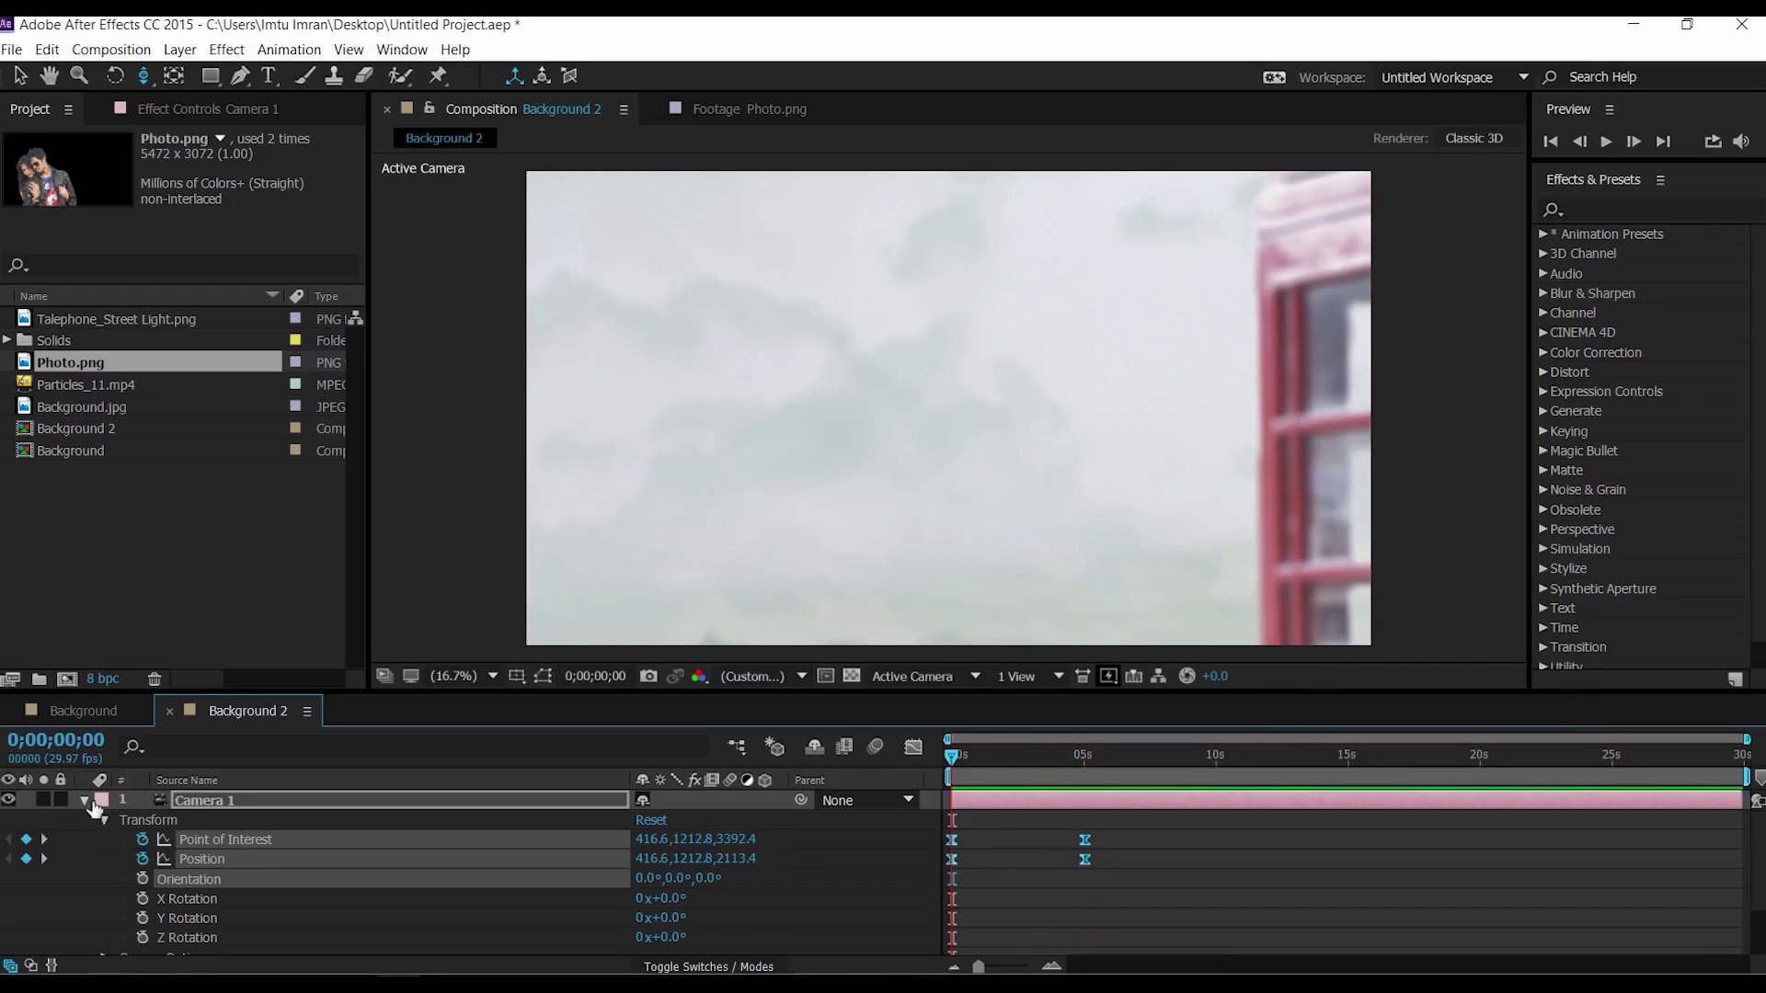
{"action": "left_click", "coordinate": [84, 804]}
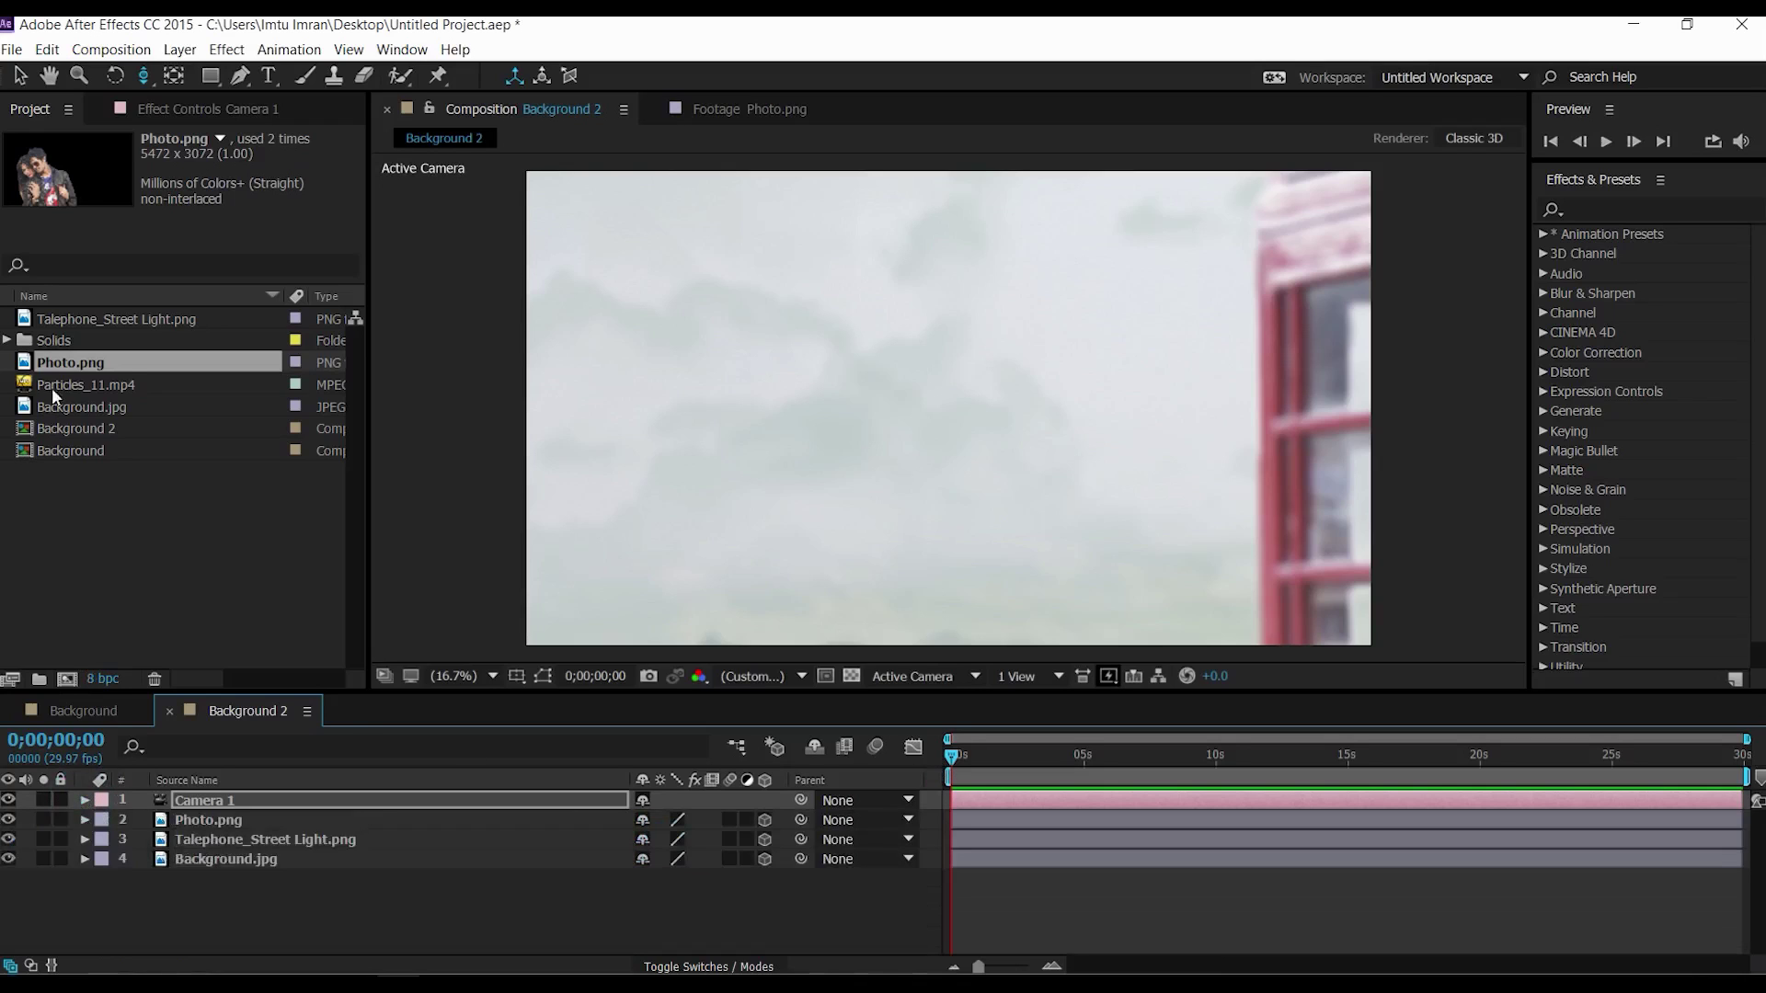
Step: Add Particles_11.mp4 as a 3D layer directly below Camera 1 and move the current time to 0;00;10;27
{"action": "left_click_drag", "start_coordinate": [60, 384], "coordinate": [223, 821]}
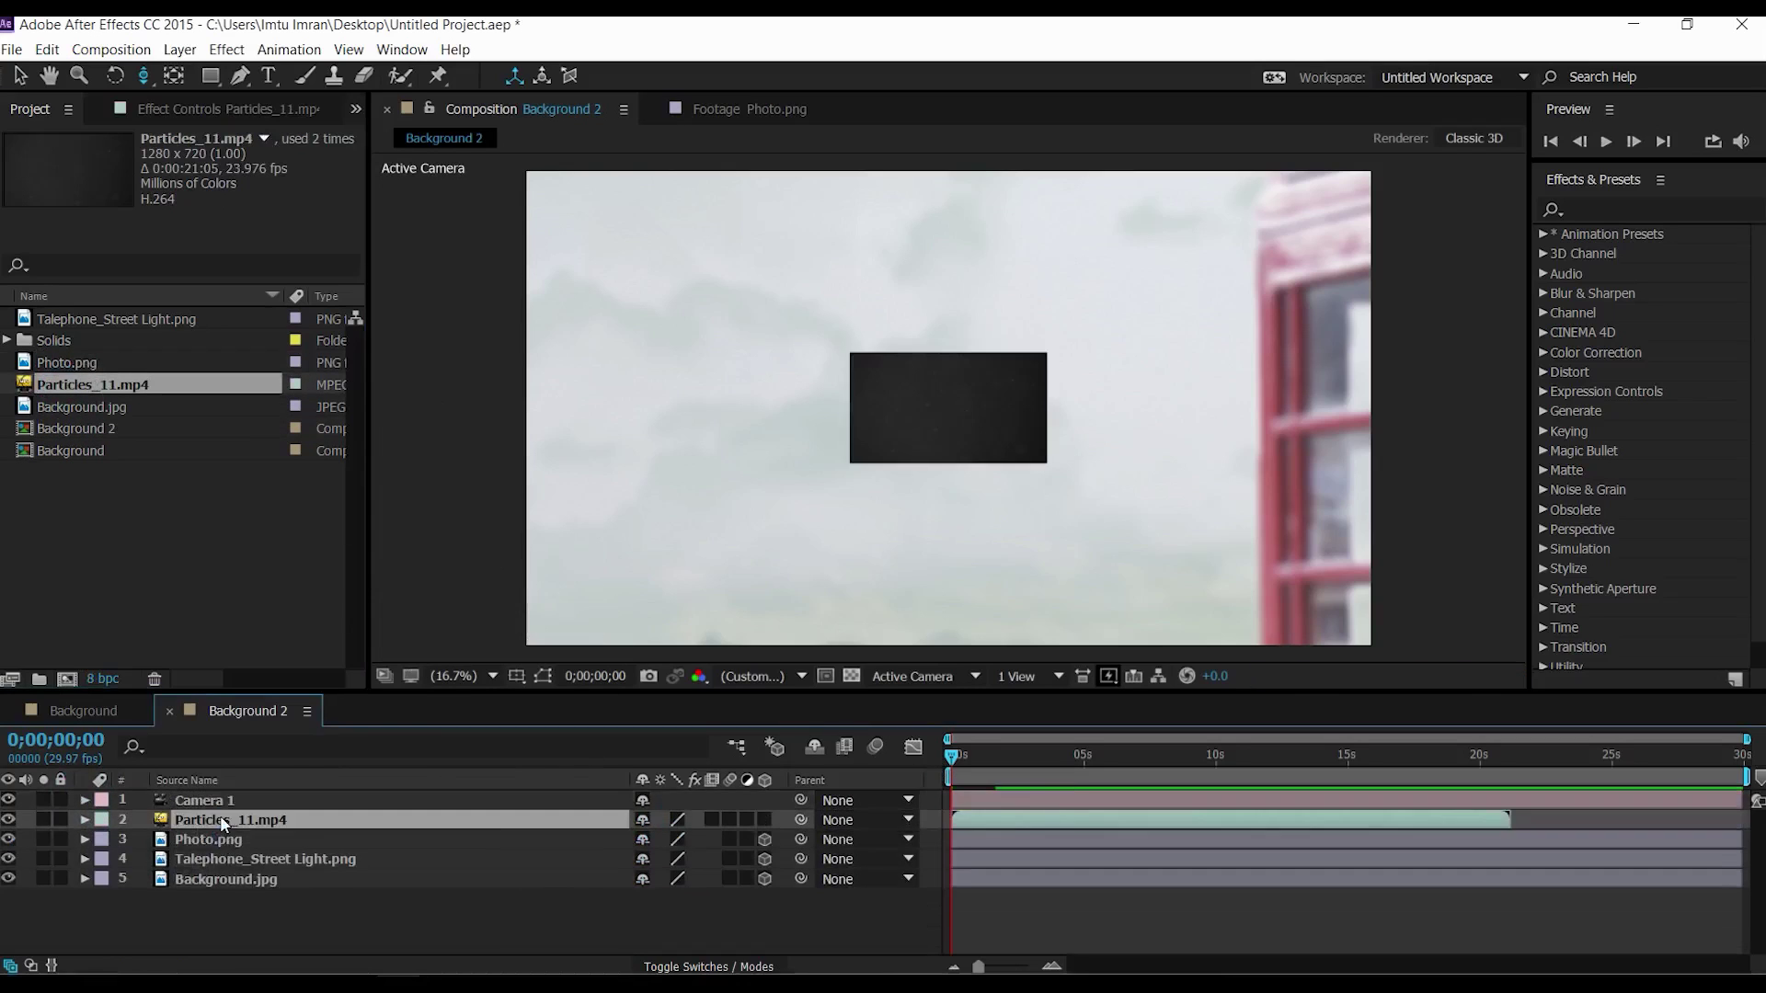
{"action": "left_click", "coordinate": [769, 820]}
{"action": "left_click_drag", "start_coordinate": [1029, 769], "coordinate": [1238, 755]}
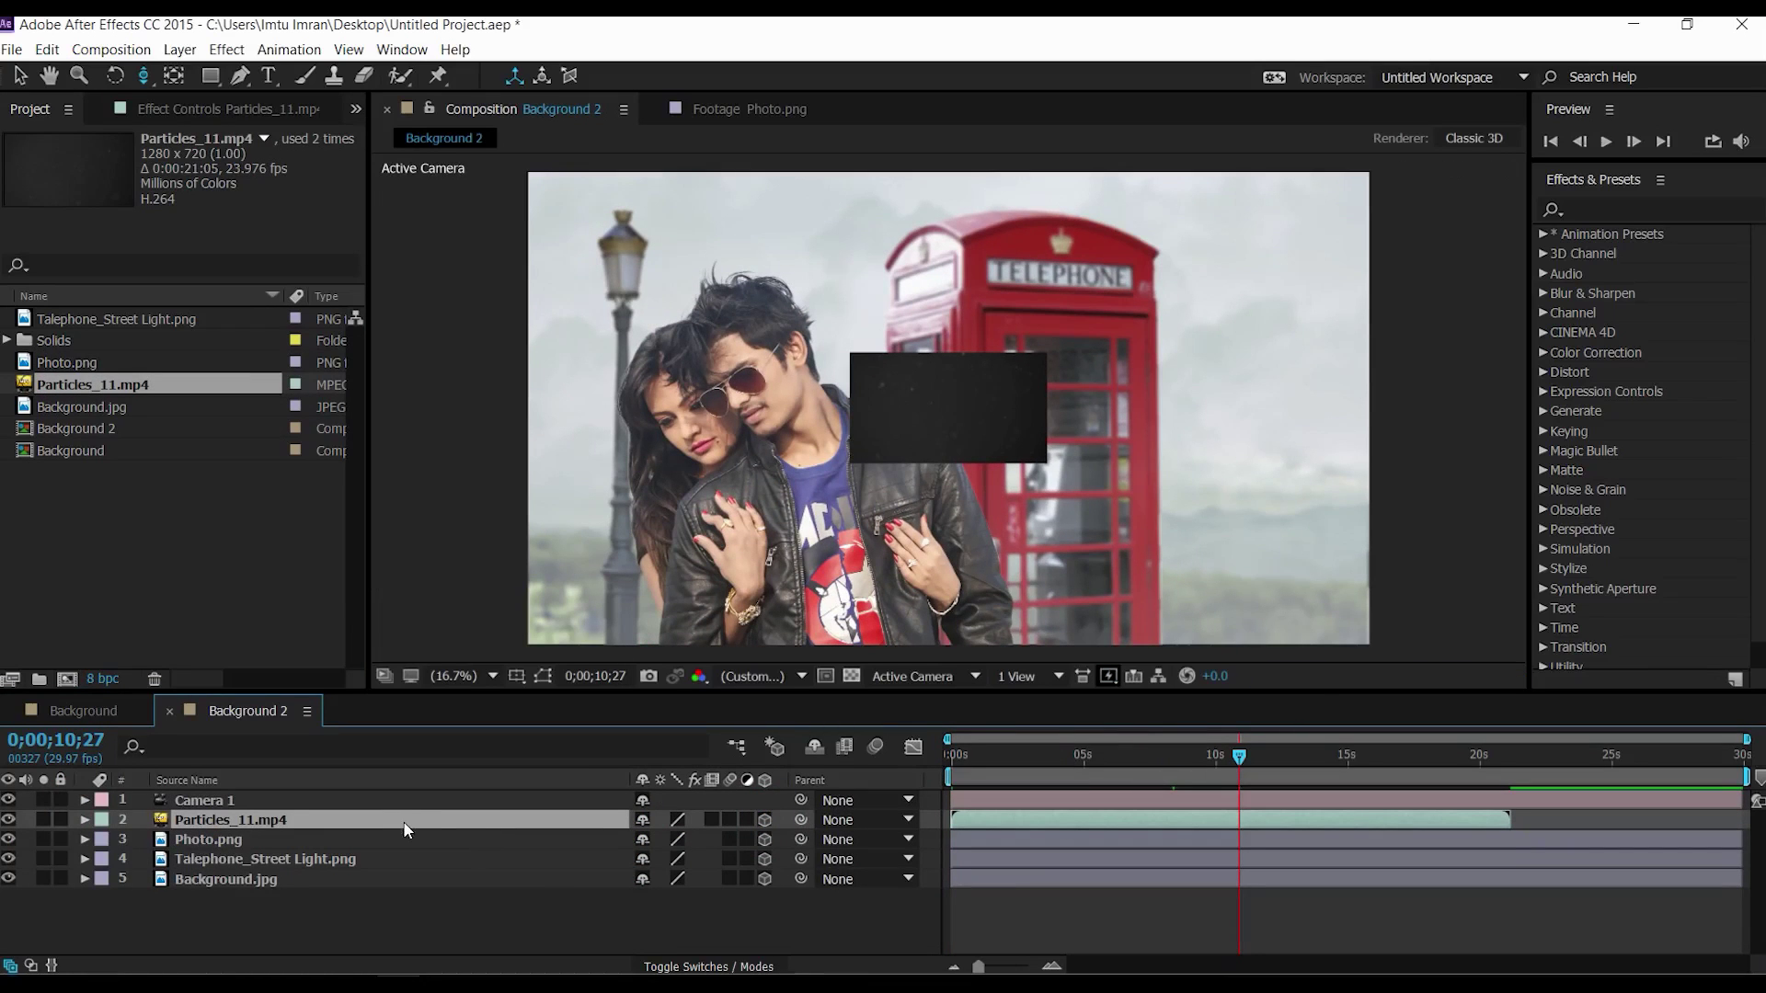
Step: Scale the Particles_11.mp4 layer uniformly to 444% and set its blending mode to Screen
{"action": "key", "text": "s"}
{"action": "left_click_drag", "start_coordinate": [747, 845], "coordinate": [1143, 830]}
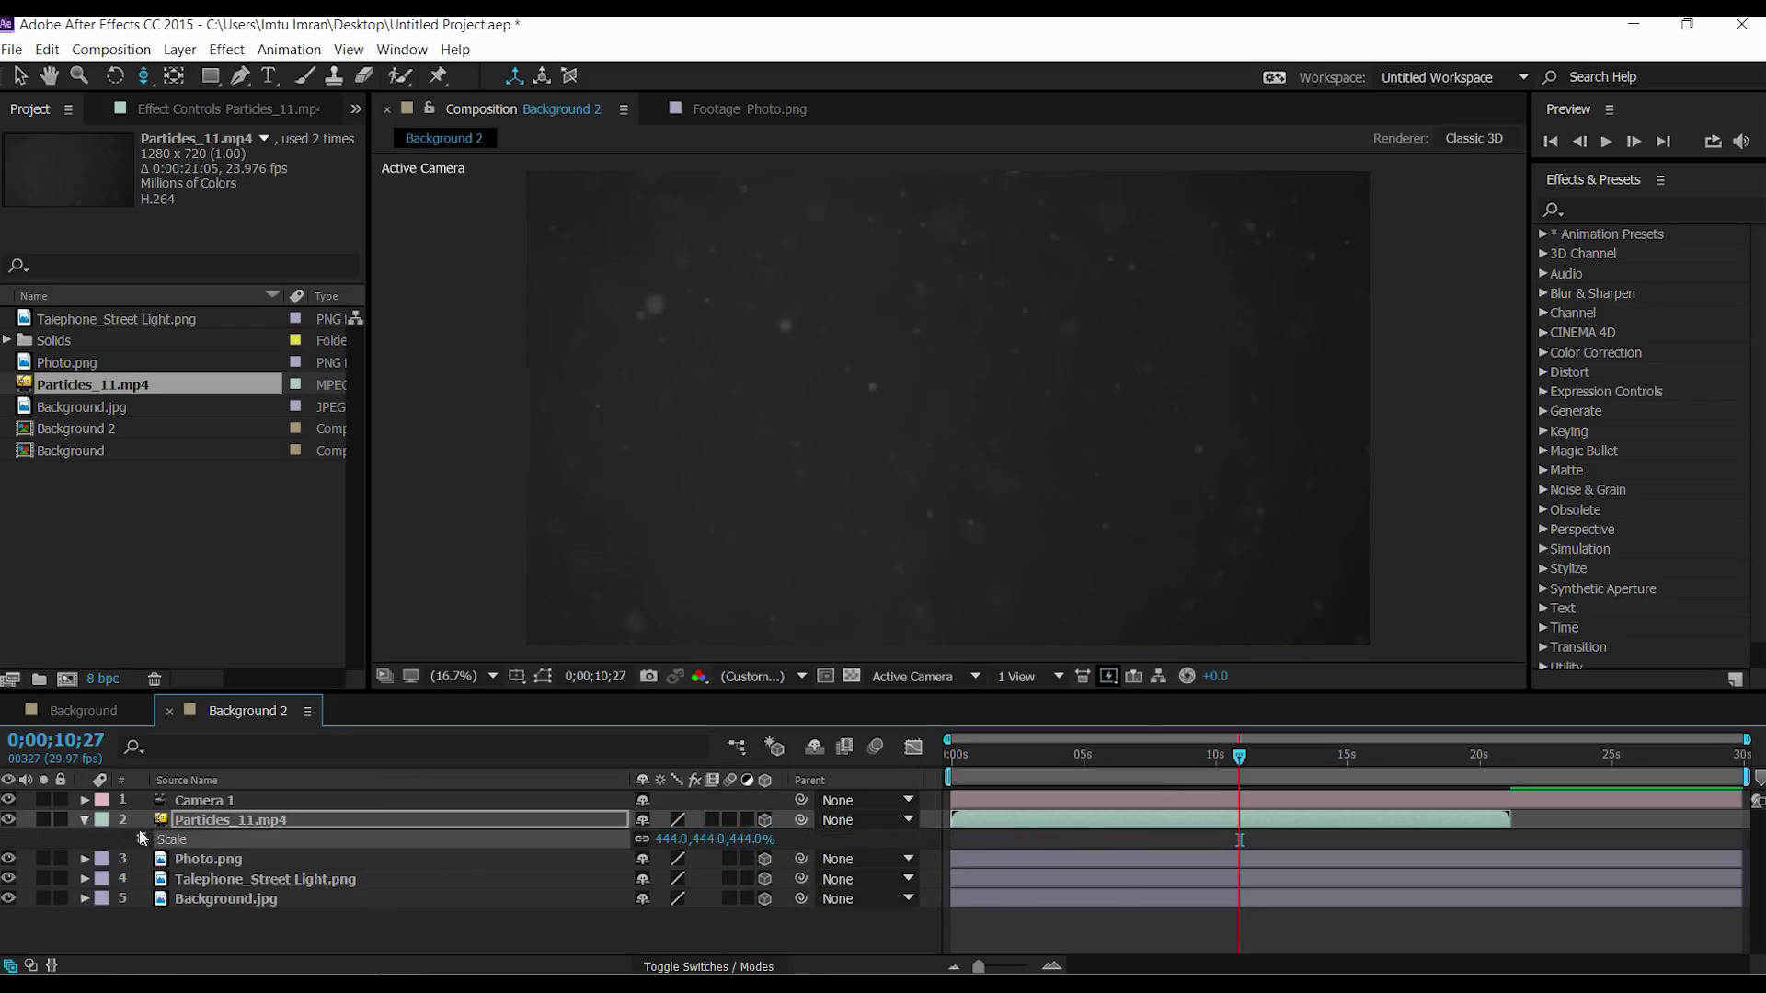
{"action": "right_click", "coordinate": [185, 815]}
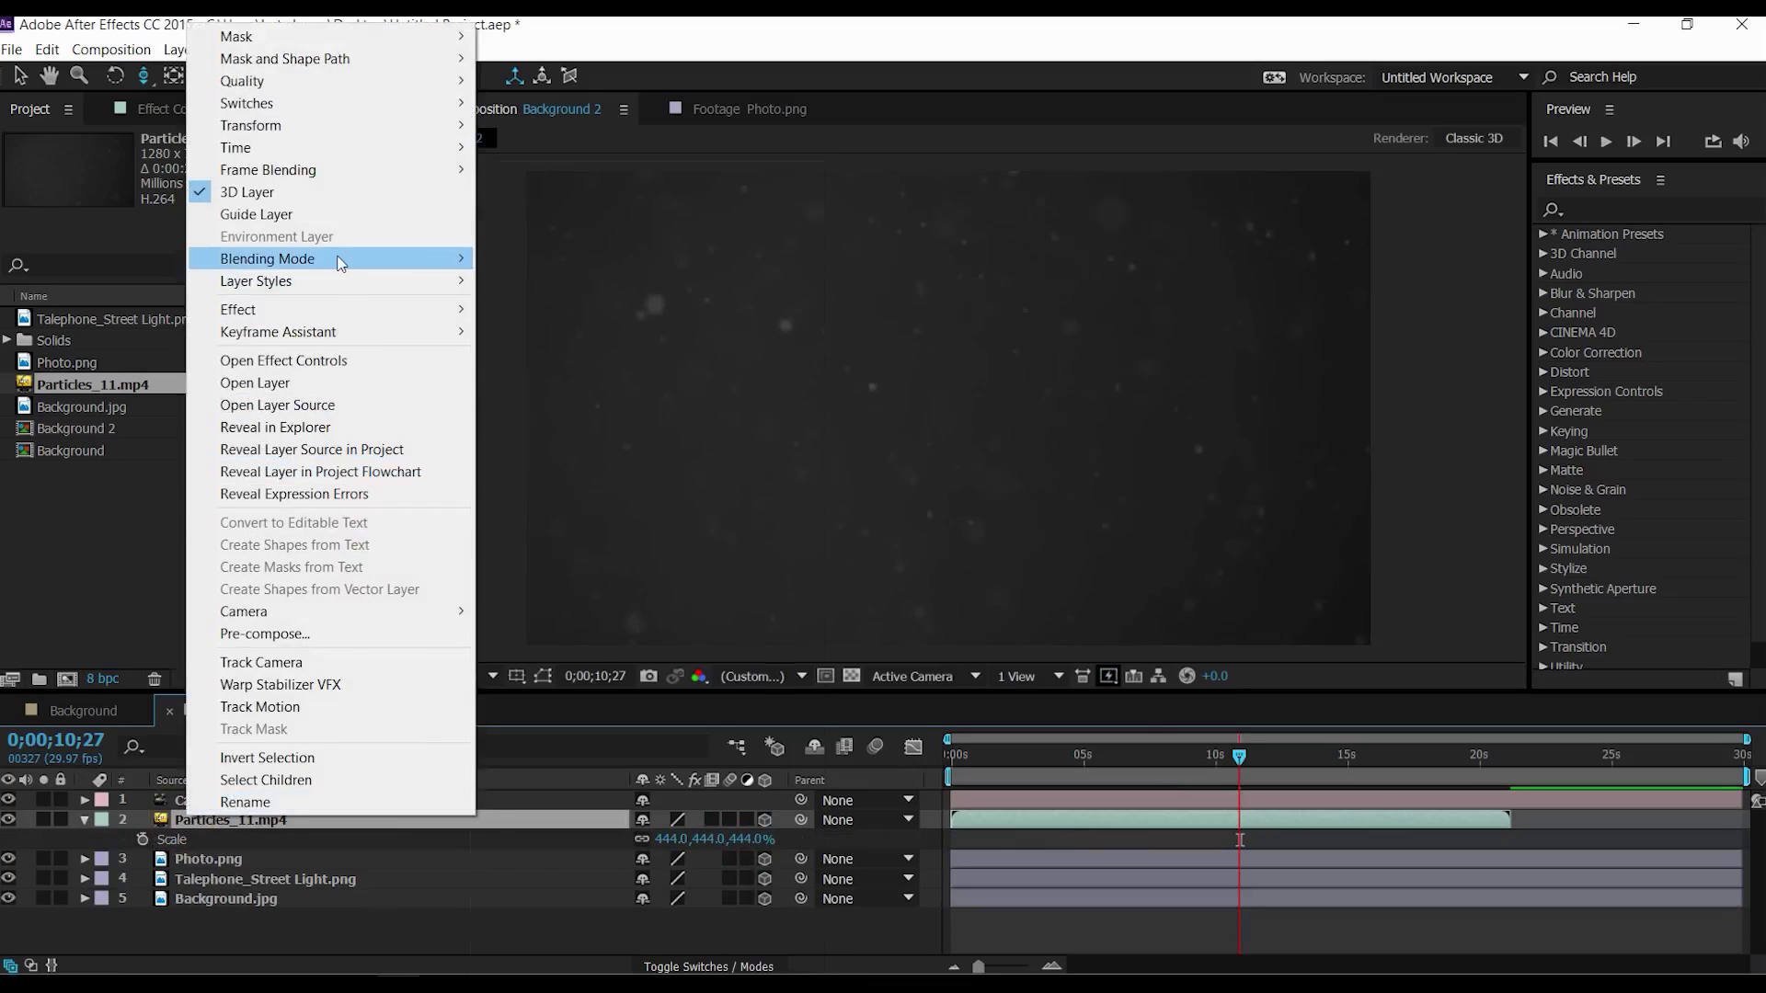
{"action": "mouse_move", "coordinate": [309, 264]}
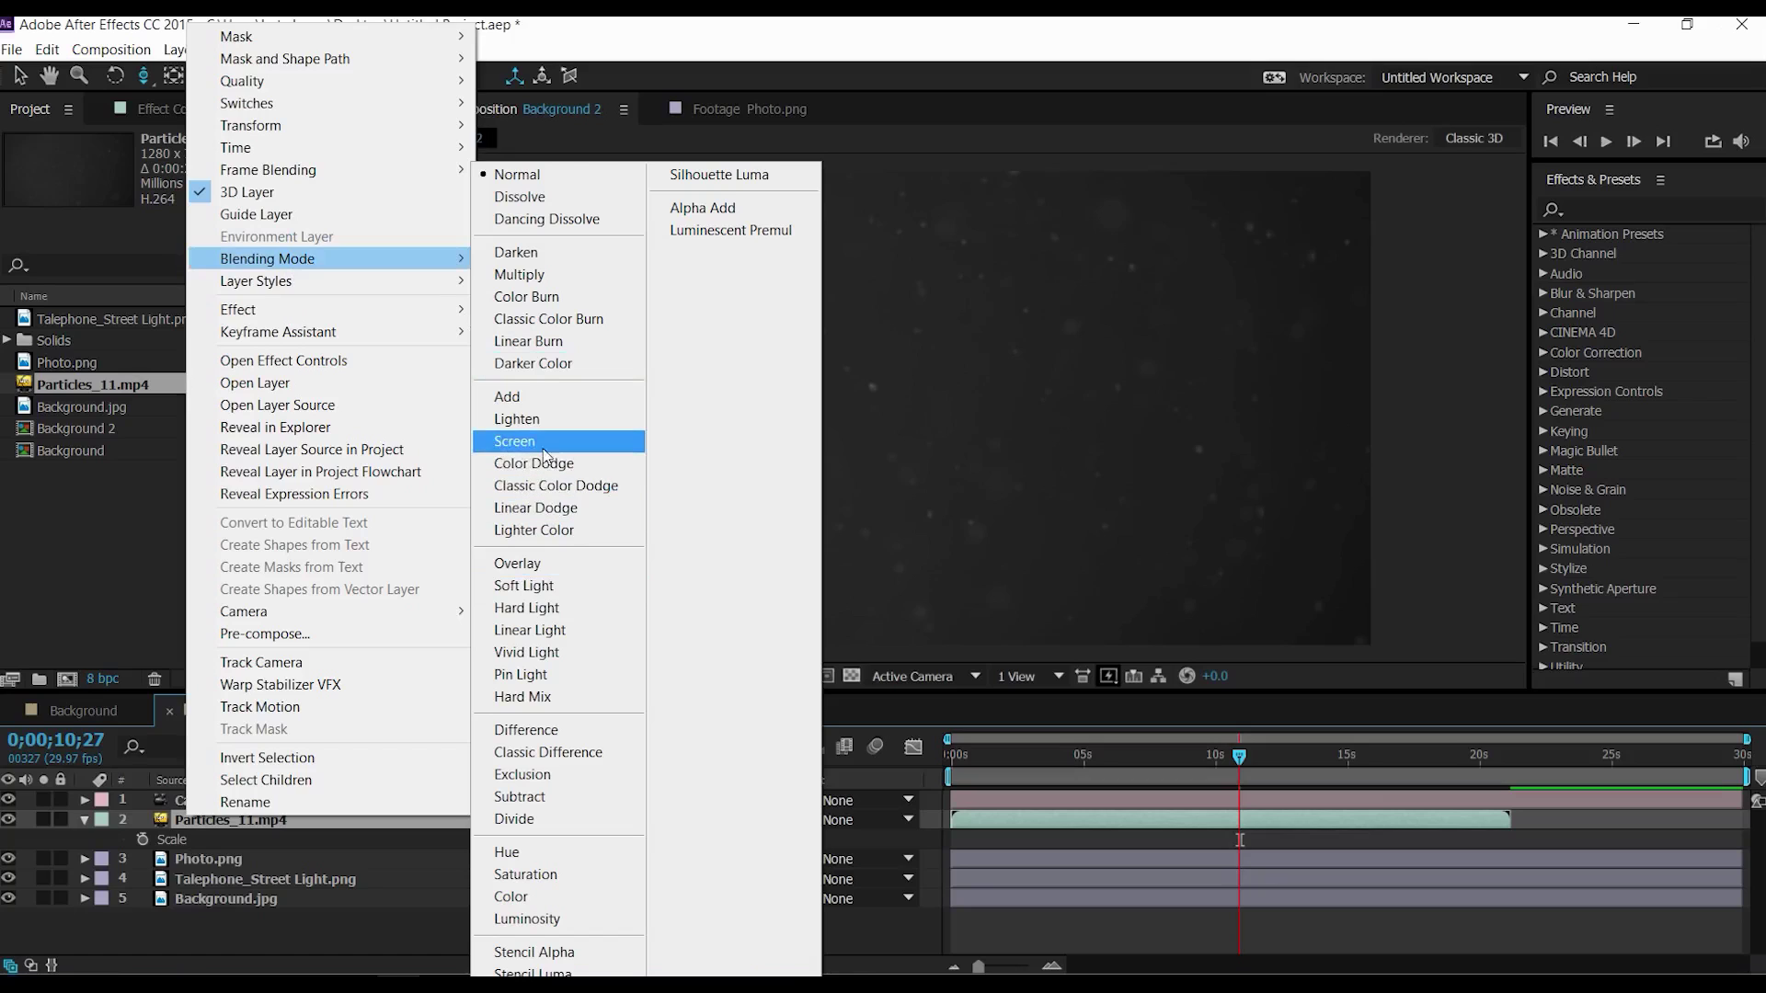
{"action": "left_click", "coordinate": [514, 441]}
Step: Preview the particle overlay from the start of the composition and stop near the four-second mark
{"action": "left_click_drag", "start_coordinate": [1150, 763], "coordinate": [931, 769]}
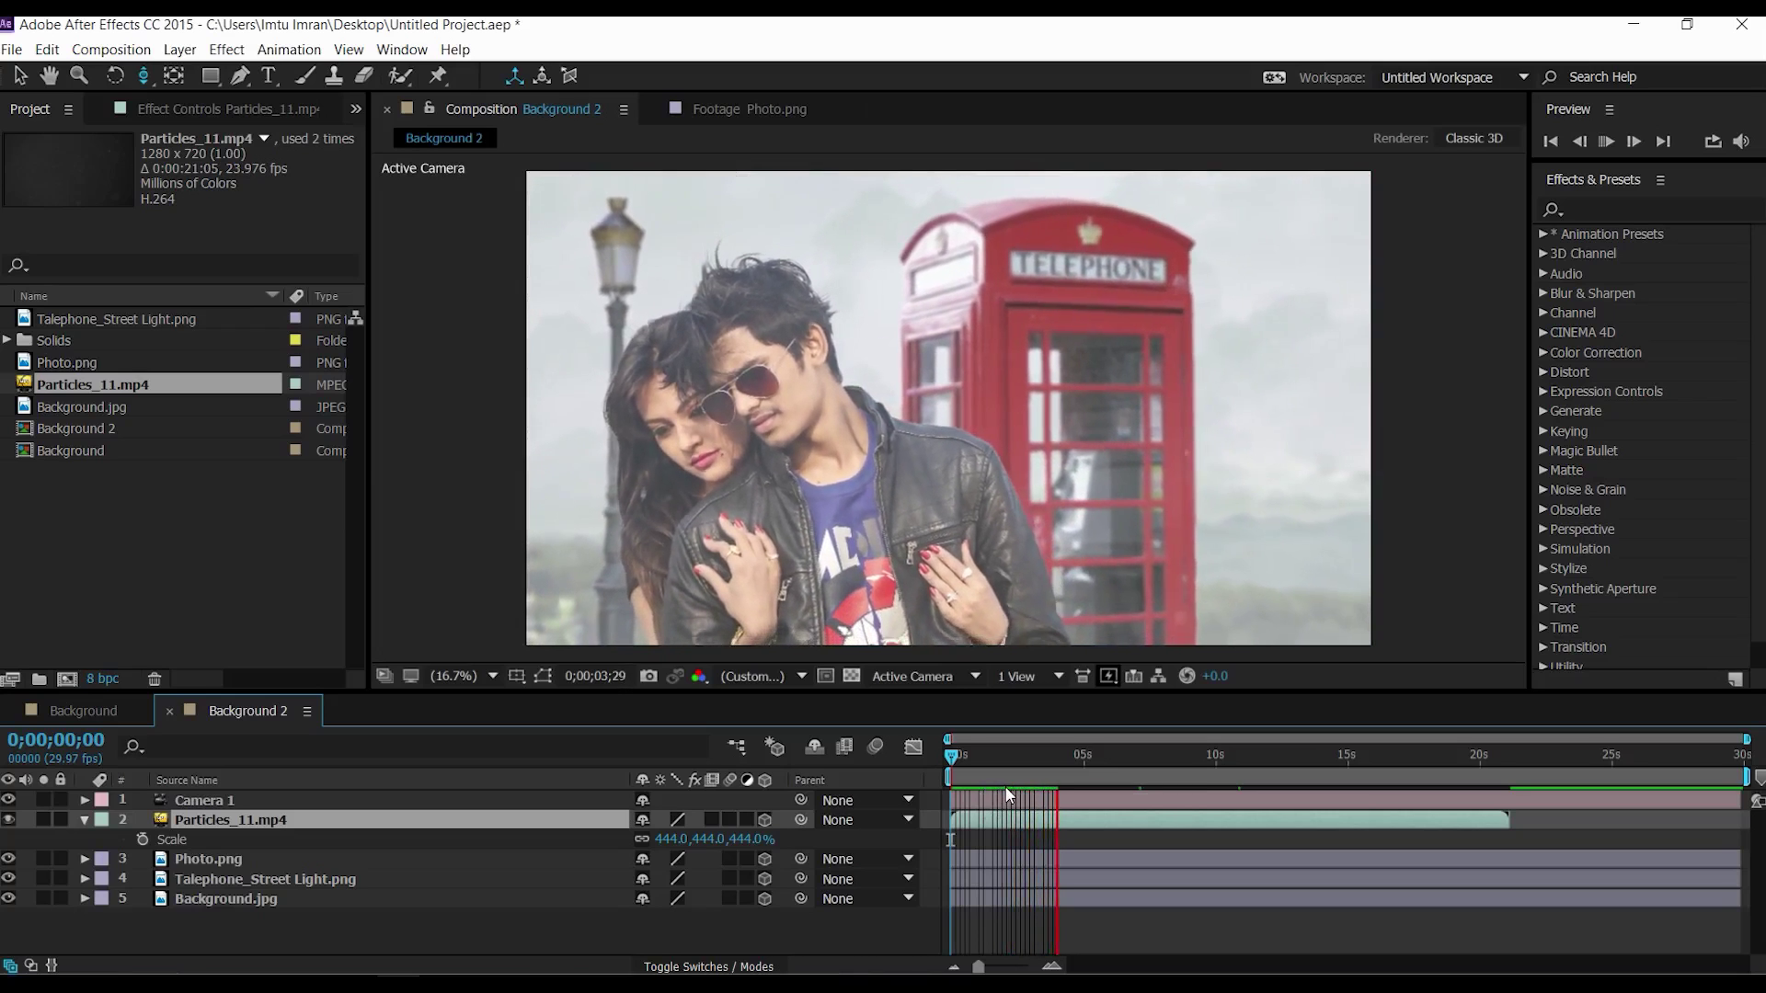
{"action": "left_click", "coordinate": [1056, 775]}
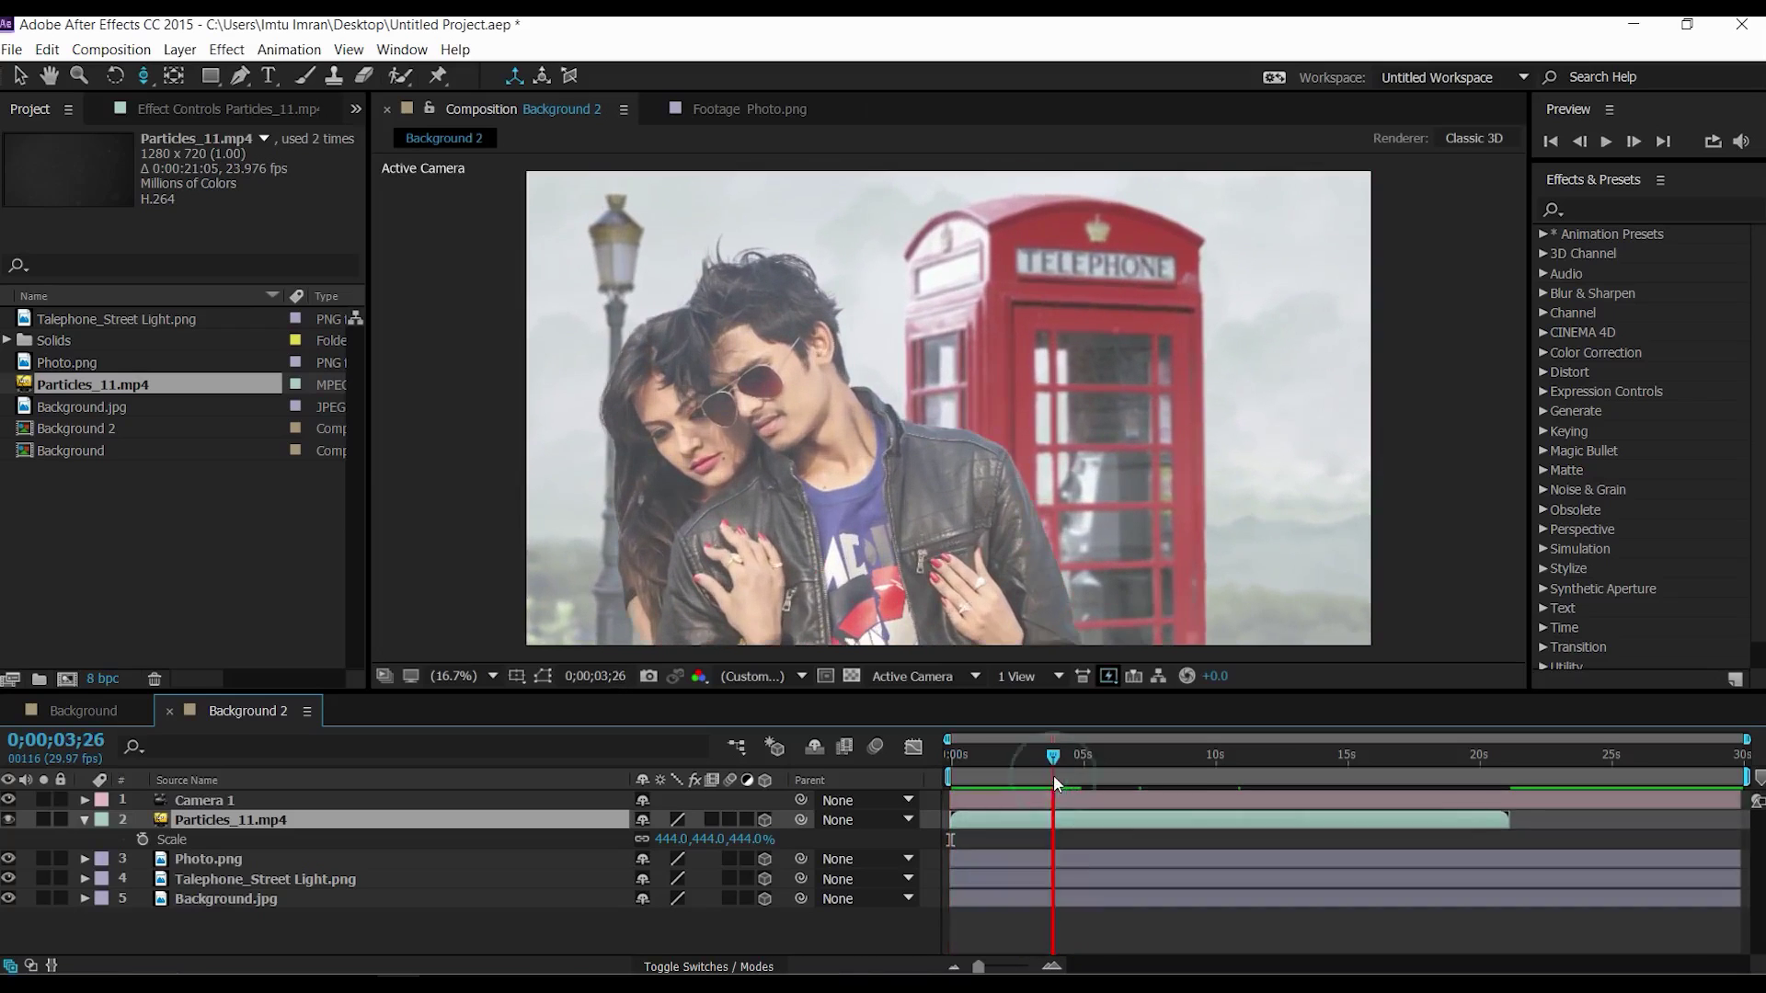
Step: Add a new adjustment layer and place it above Camera 1 at the top of the layer stack
{"action": "right_click", "coordinate": [734, 942]}
{"action": "mouse_move", "coordinate": [848, 753]}
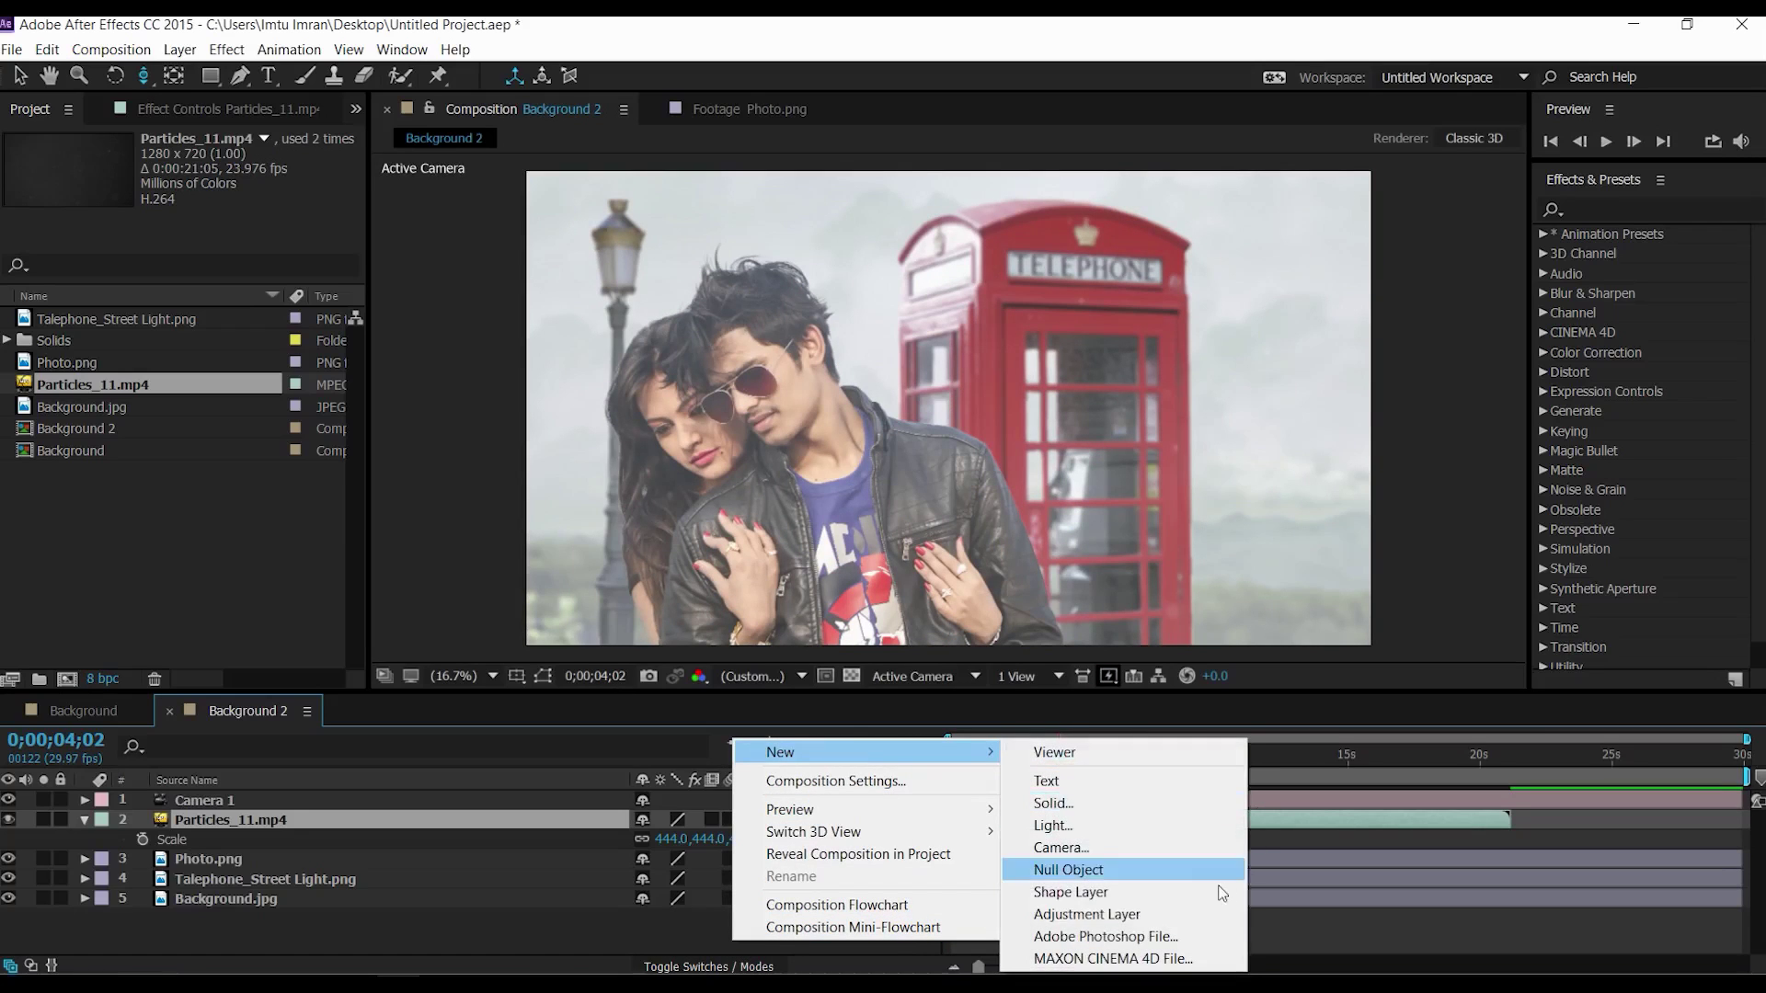
{"action": "left_click", "coordinate": [1128, 918]}
{"action": "left_click_drag", "start_coordinate": [224, 826], "coordinate": [231, 801]}
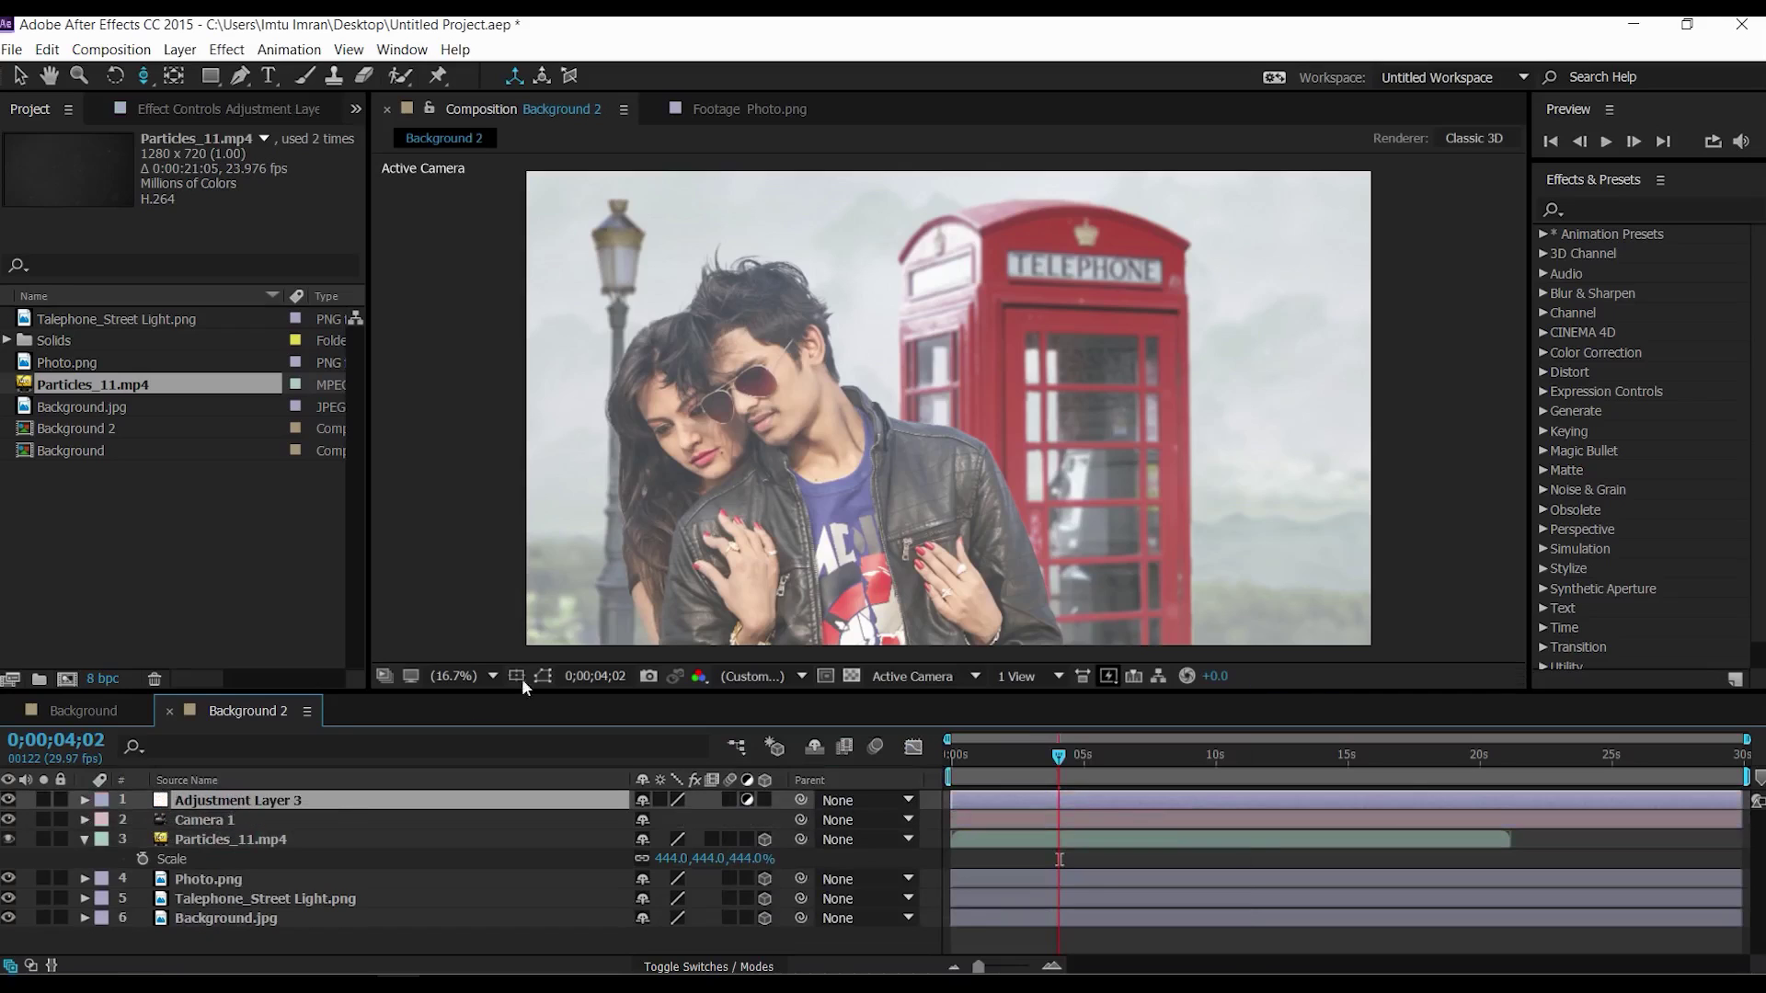
Step: Apply the Magic Bullet Looks effect to the adjustment layer with the Kruger look from Blockbuster Cool
{"action": "left_click", "coordinate": [1543, 450]}
{"action": "left_click_drag", "start_coordinate": [1613, 550], "coordinate": [339, 798]}
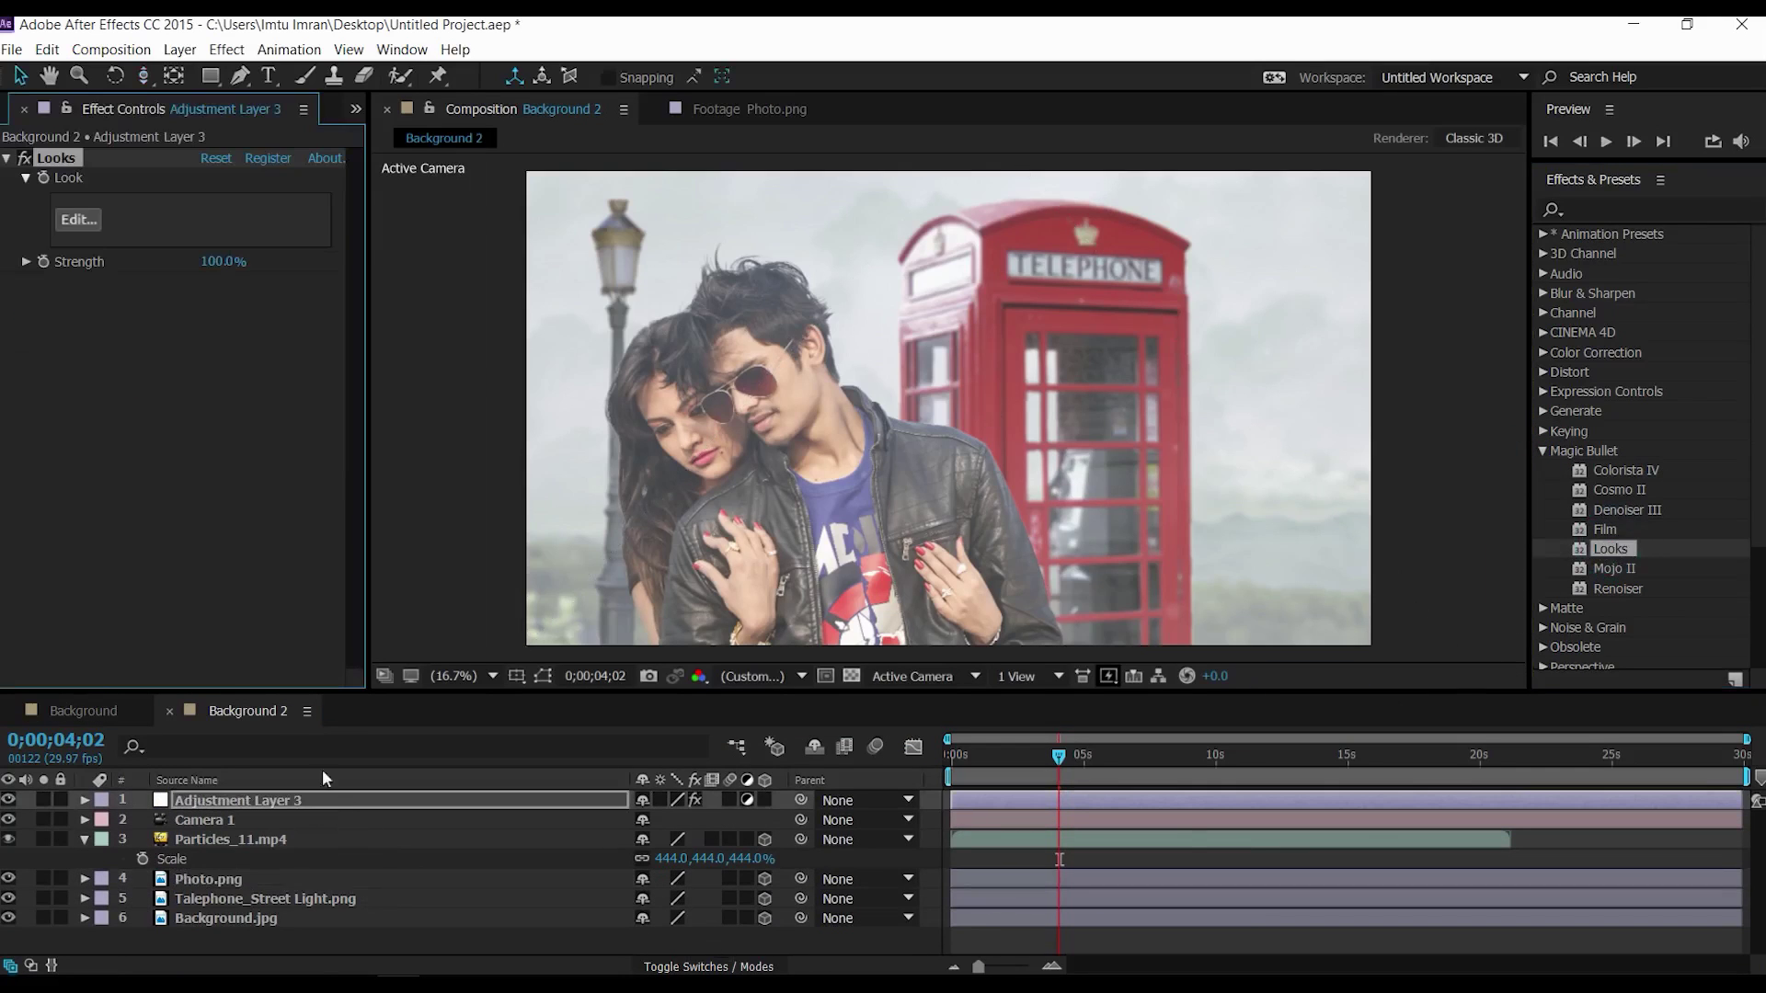
{"action": "left_click", "coordinate": [75, 218]}
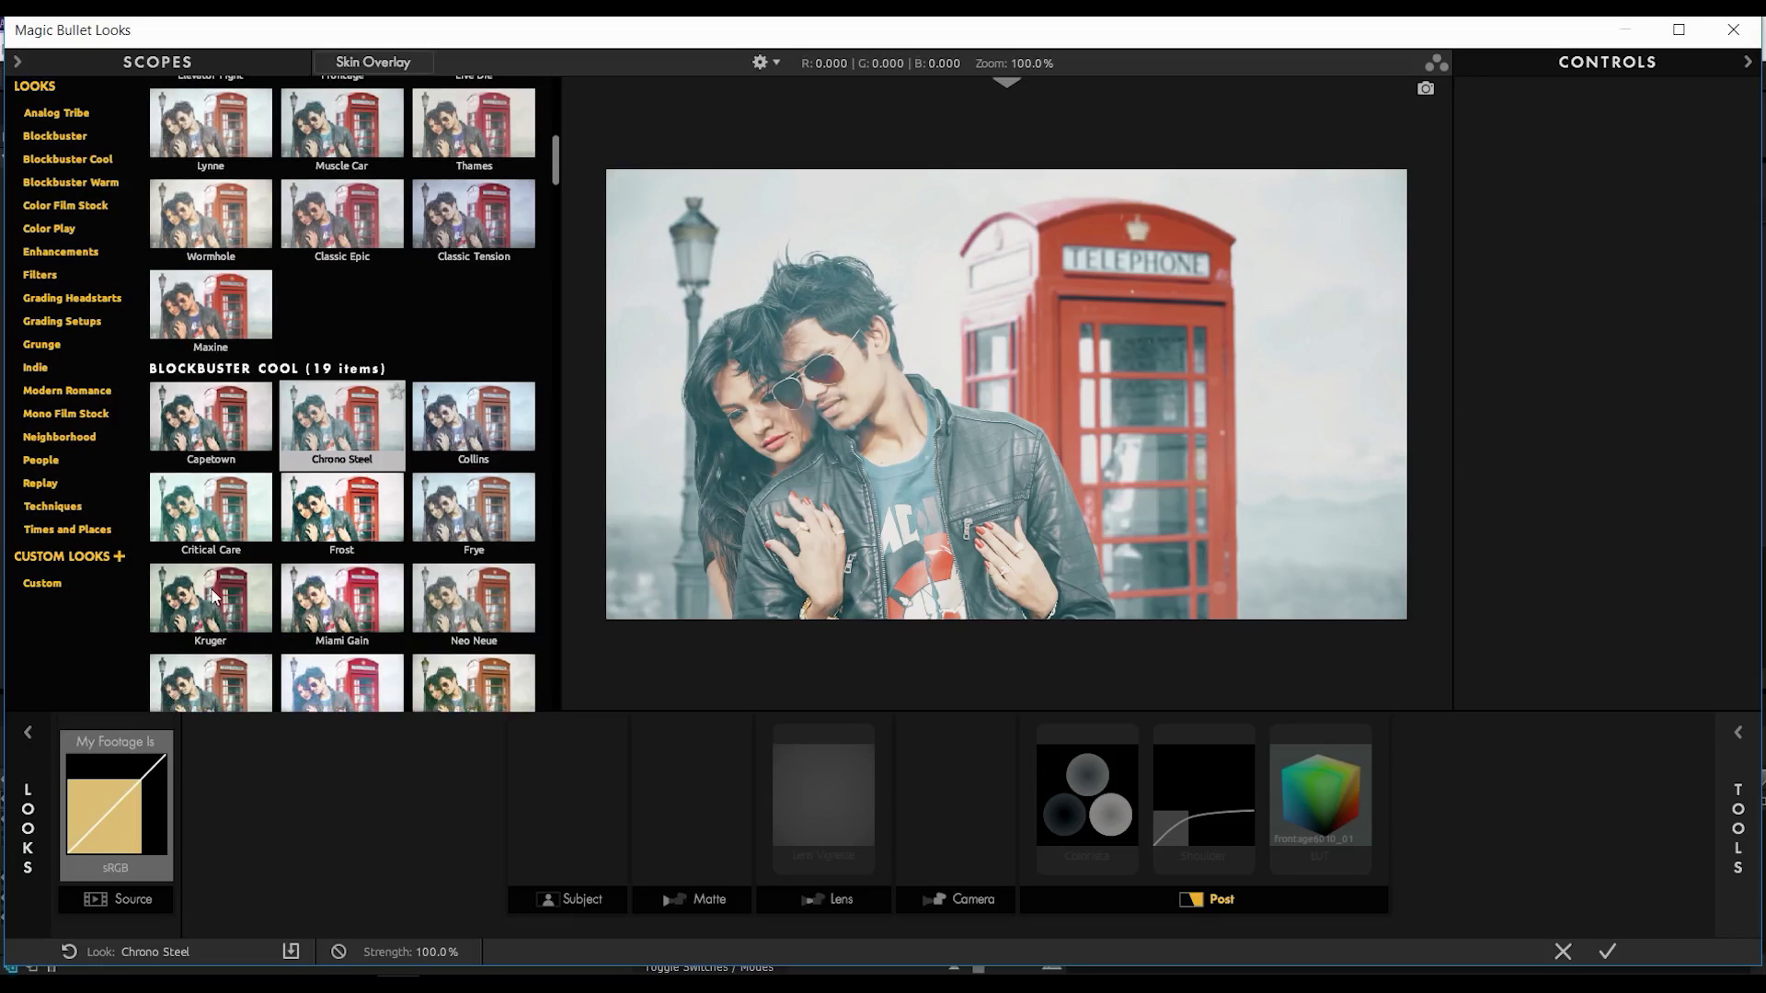
{"action": "left_click", "coordinate": [210, 603]}
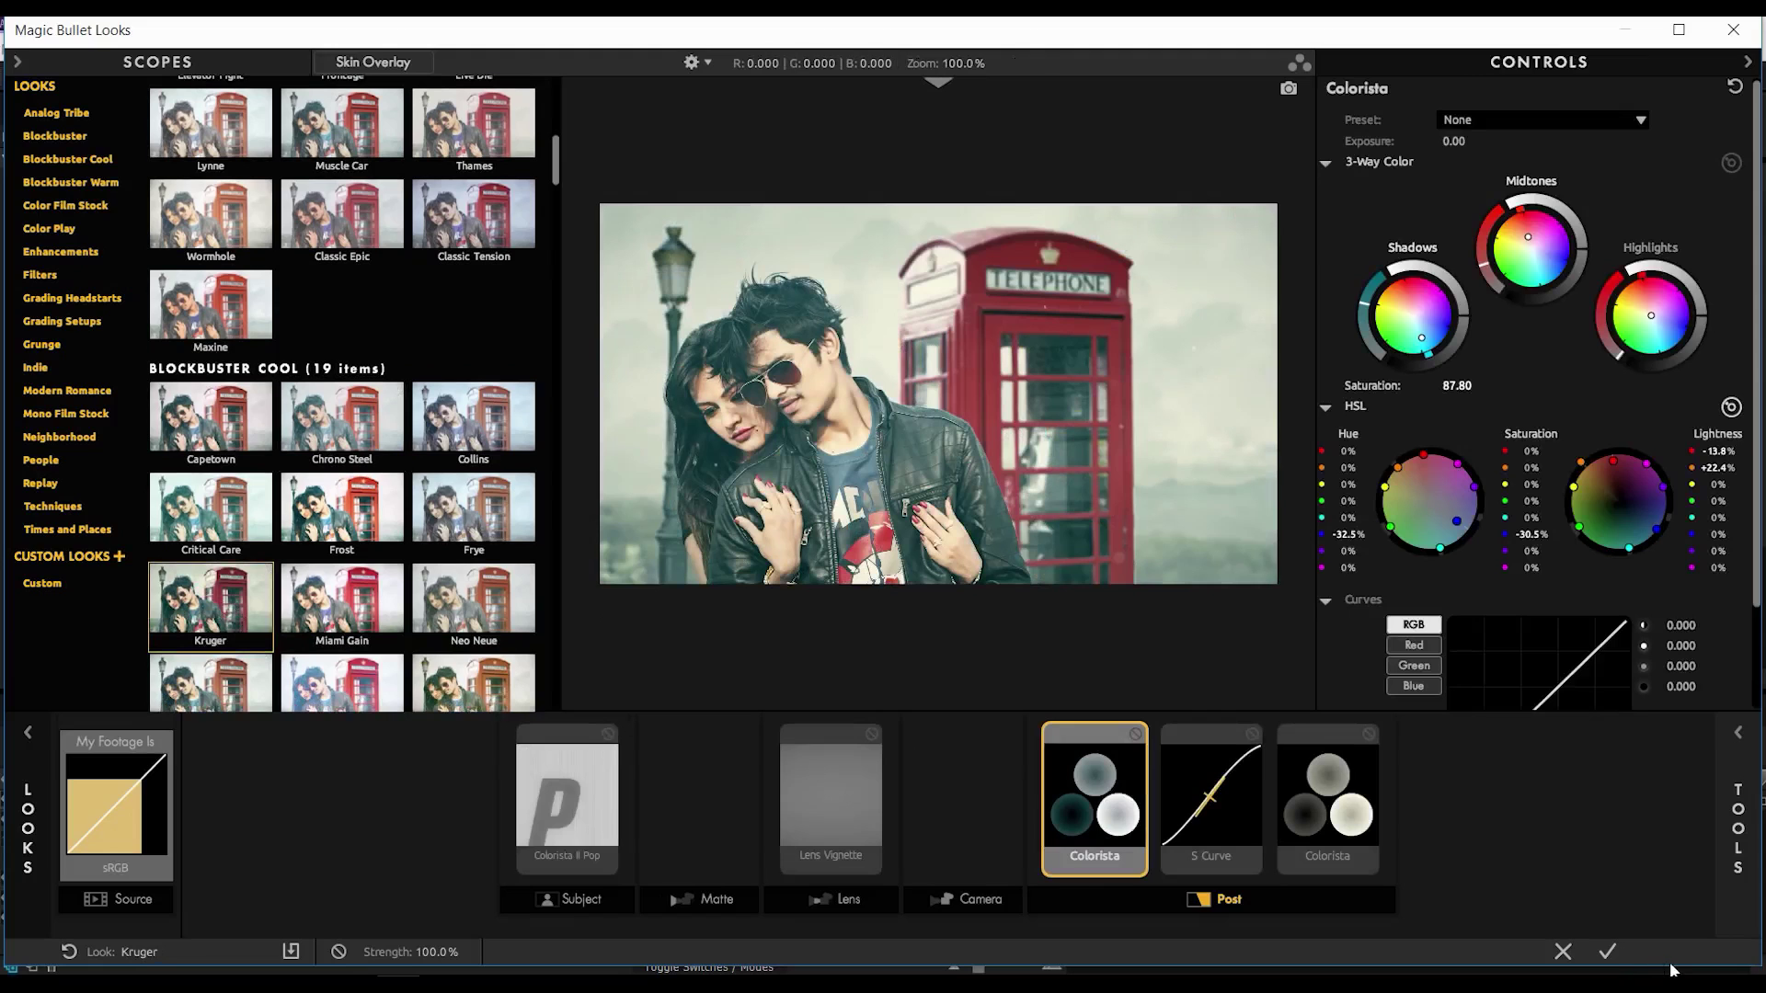
{"action": "left_click", "coordinate": [1608, 953]}
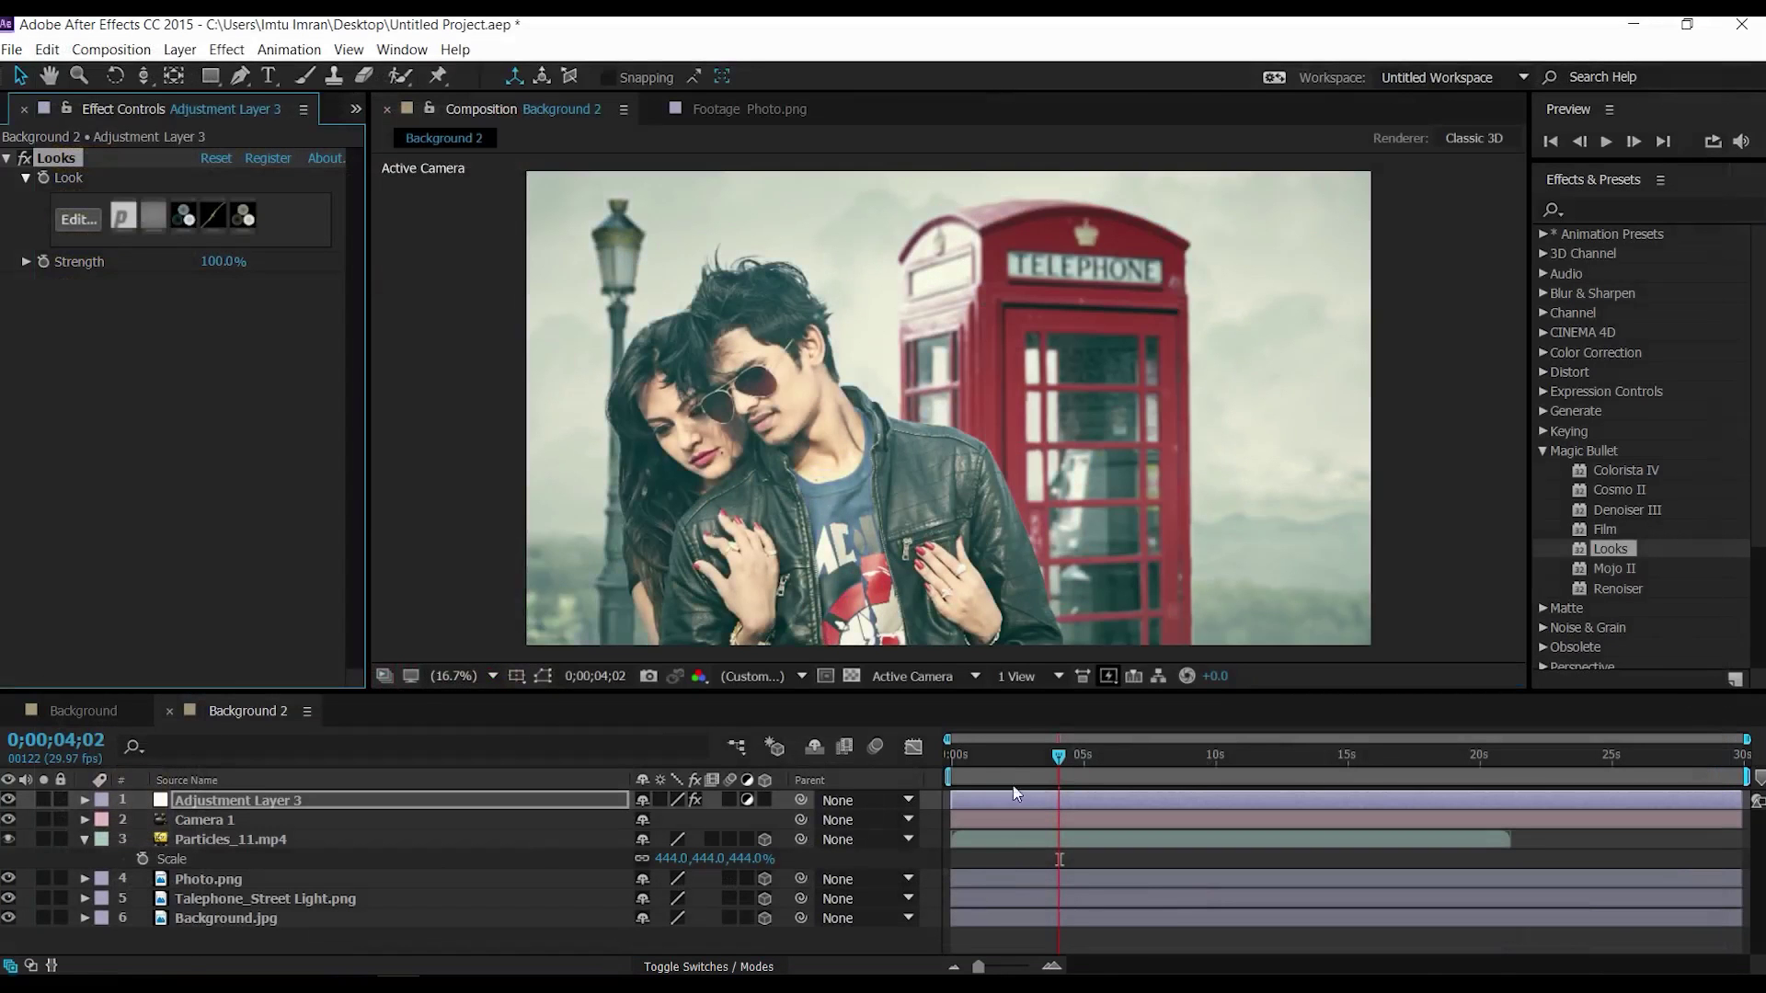
Step: Preview the graded animation from the start of the composition and stop at 0;00;03;18
{"action": "left_click_drag", "start_coordinate": [970, 758], "coordinate": [719, 709]}
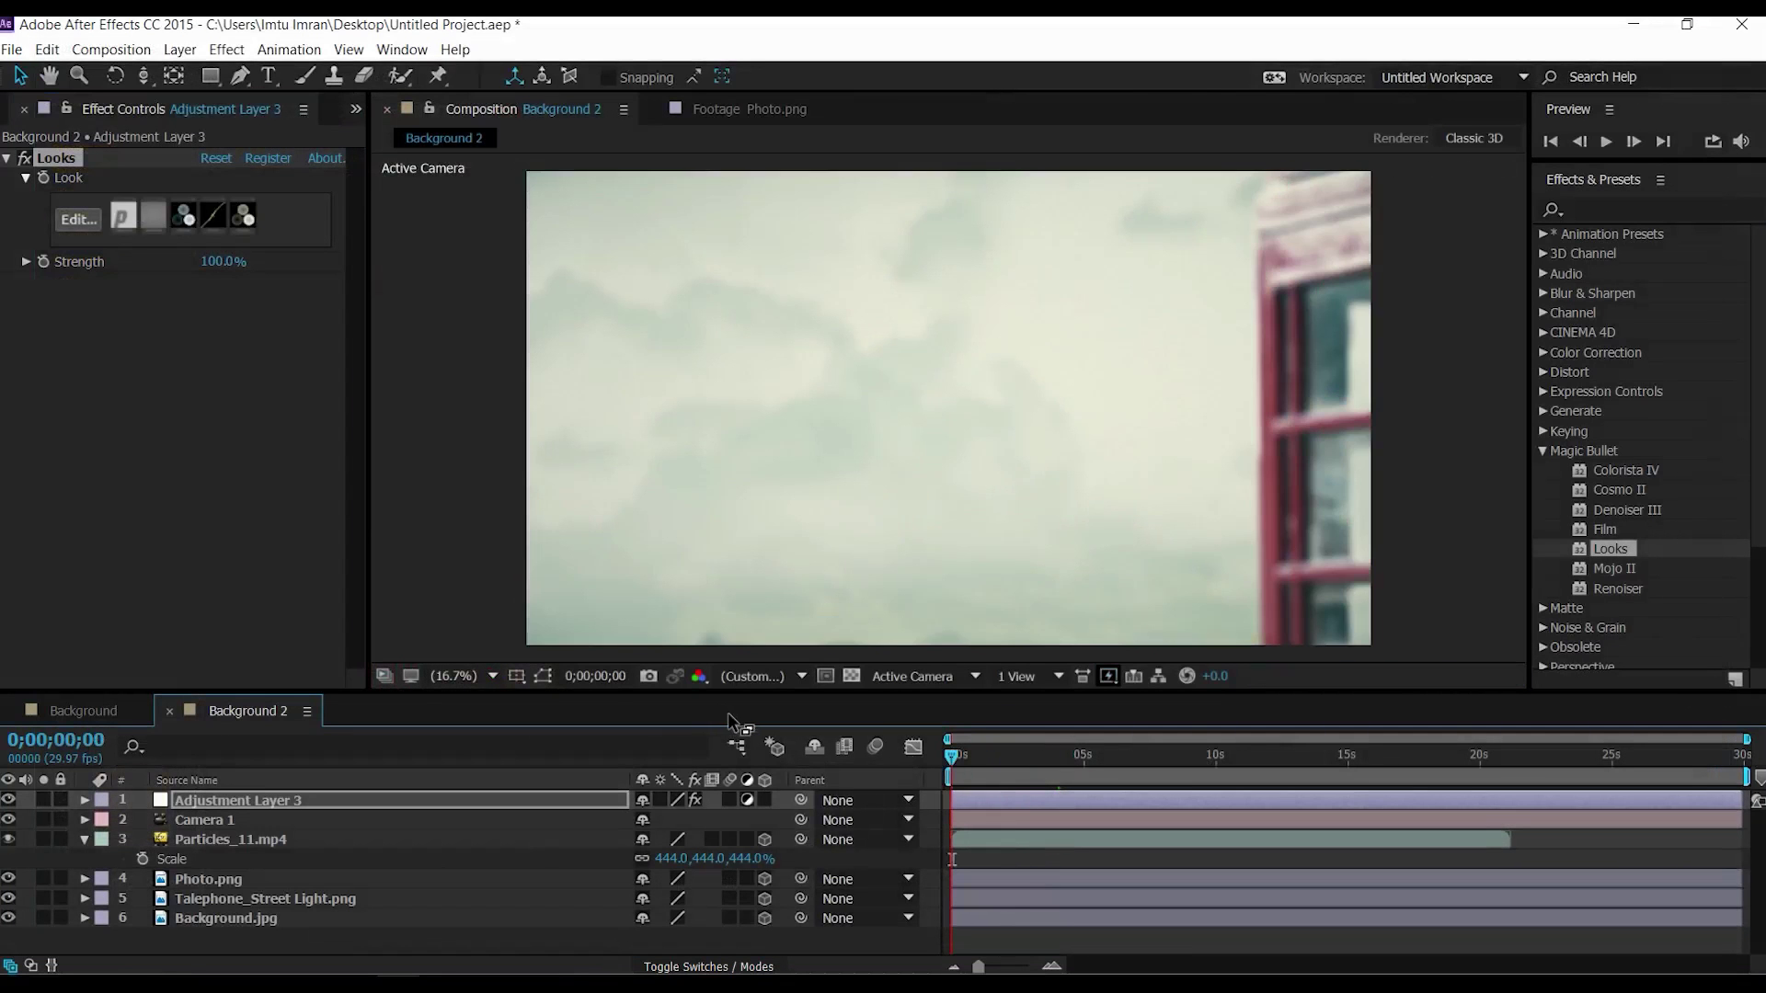
{"action": "key", "text": "space"}
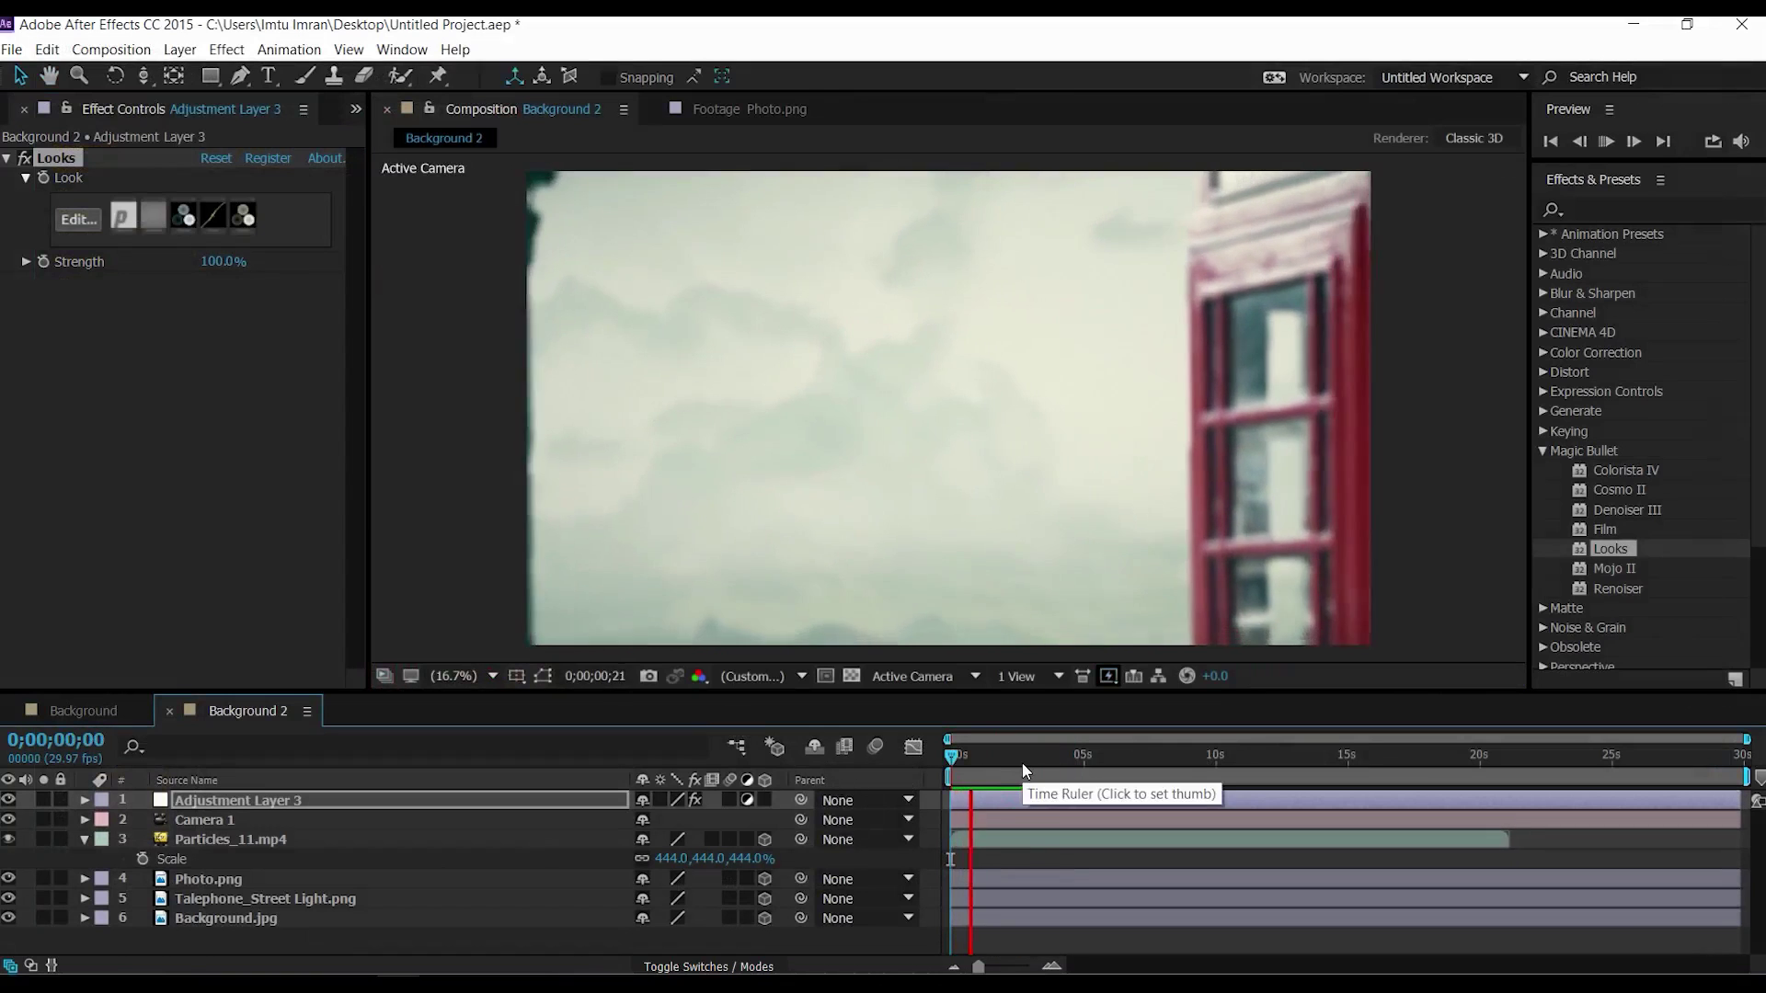
{"action": "left_click", "coordinate": [1037, 760]}
{"action": "left_click_drag", "start_coordinate": [1040, 759], "coordinate": [1045, 760]}
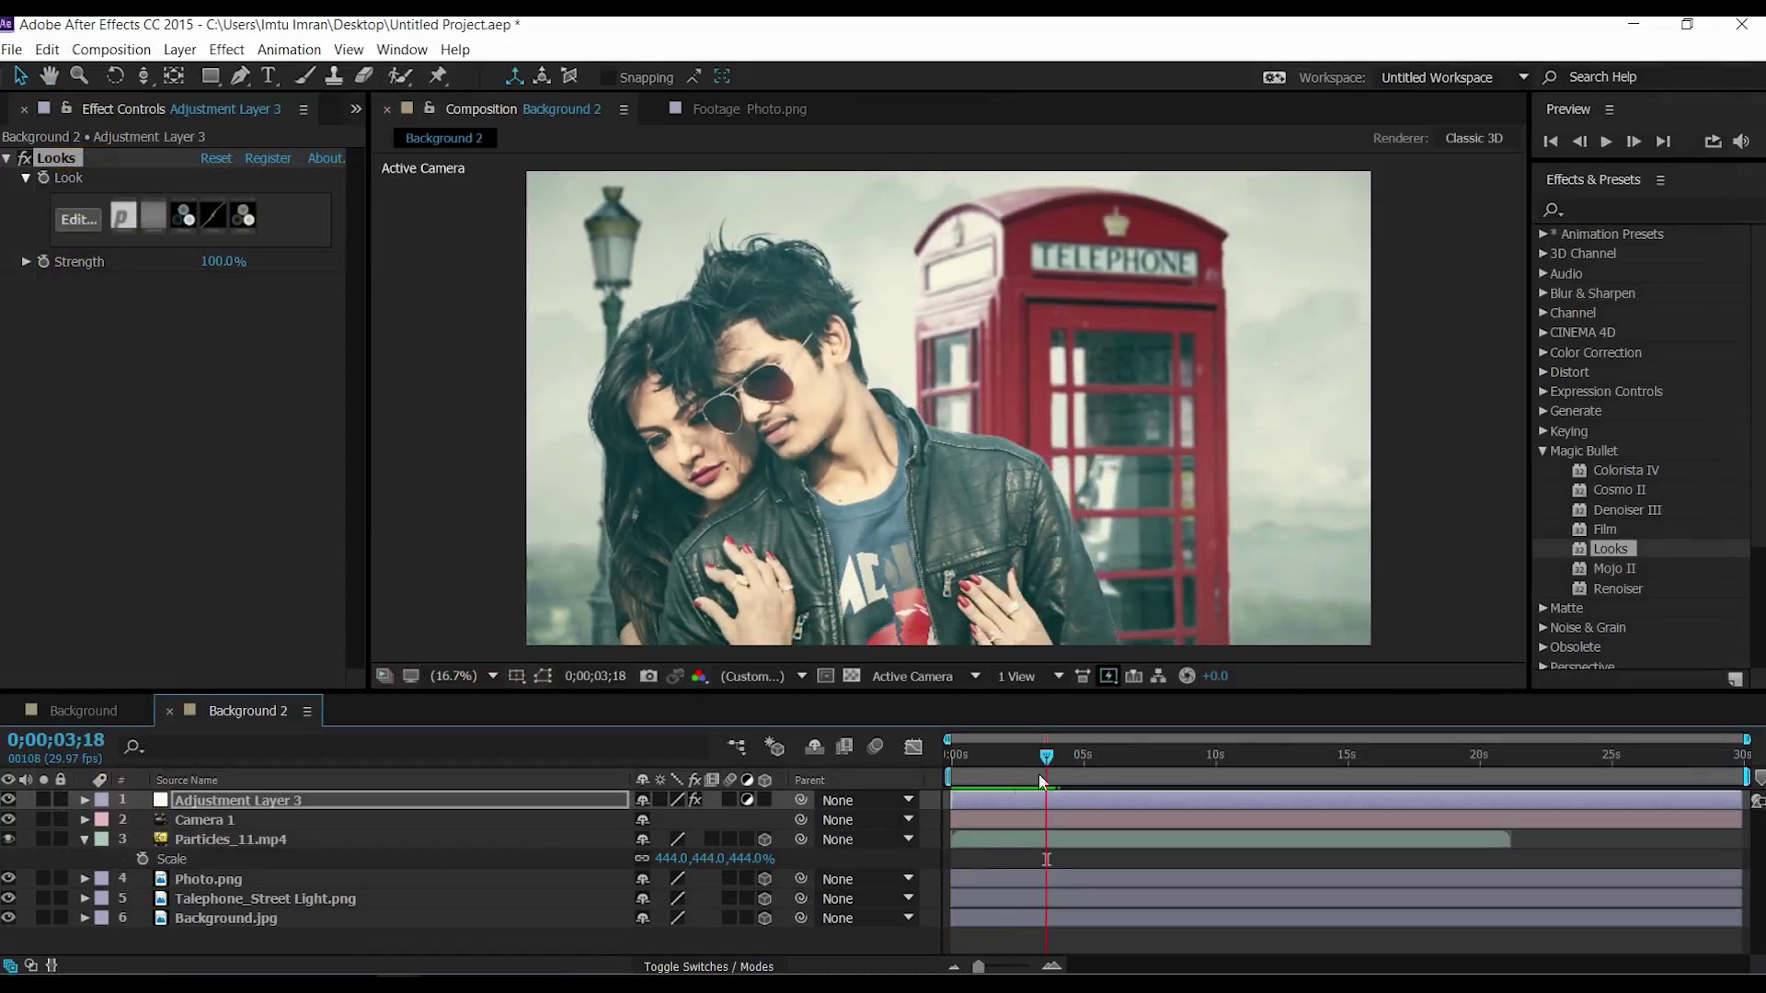
Step: Collapse the Particles_11.mp4 layer and turn on motion blur for the particle, photo, telephone and background layers and for the composition
{"action": "left_click", "coordinate": [83, 839]}
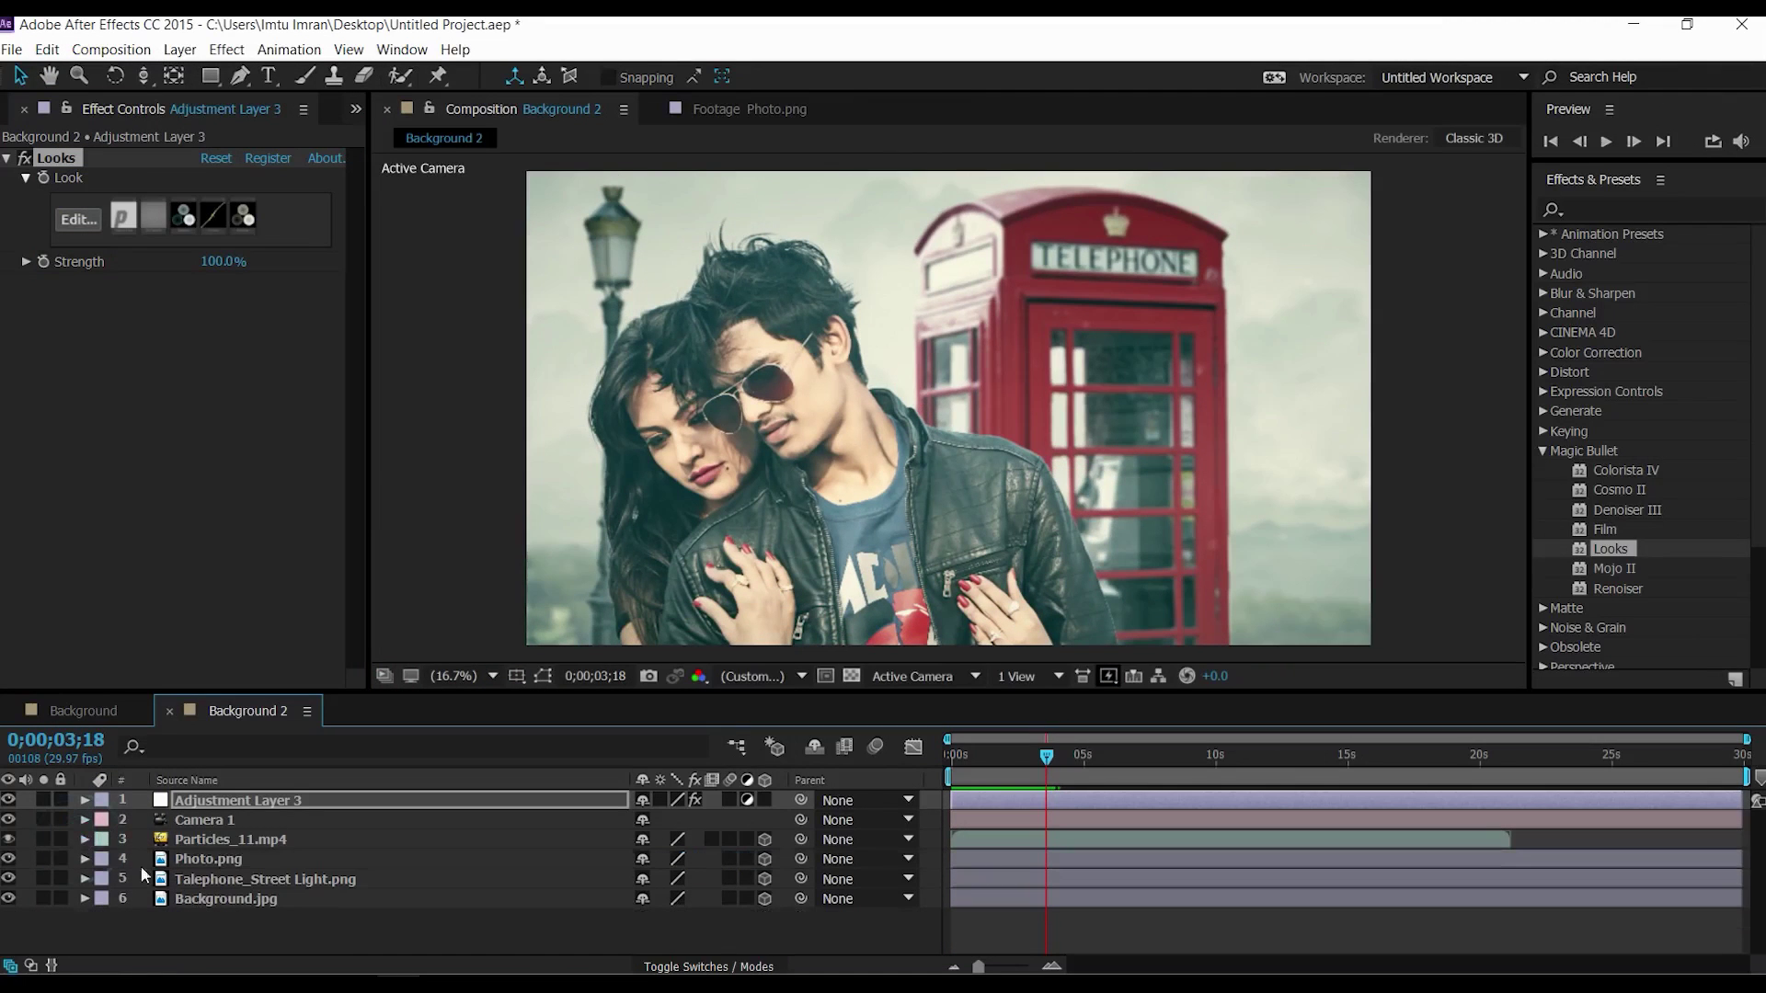
{"action": "left_click", "coordinate": [213, 913]}
{"action": "left_click_drag", "start_coordinate": [215, 916], "coordinate": [225, 845]}
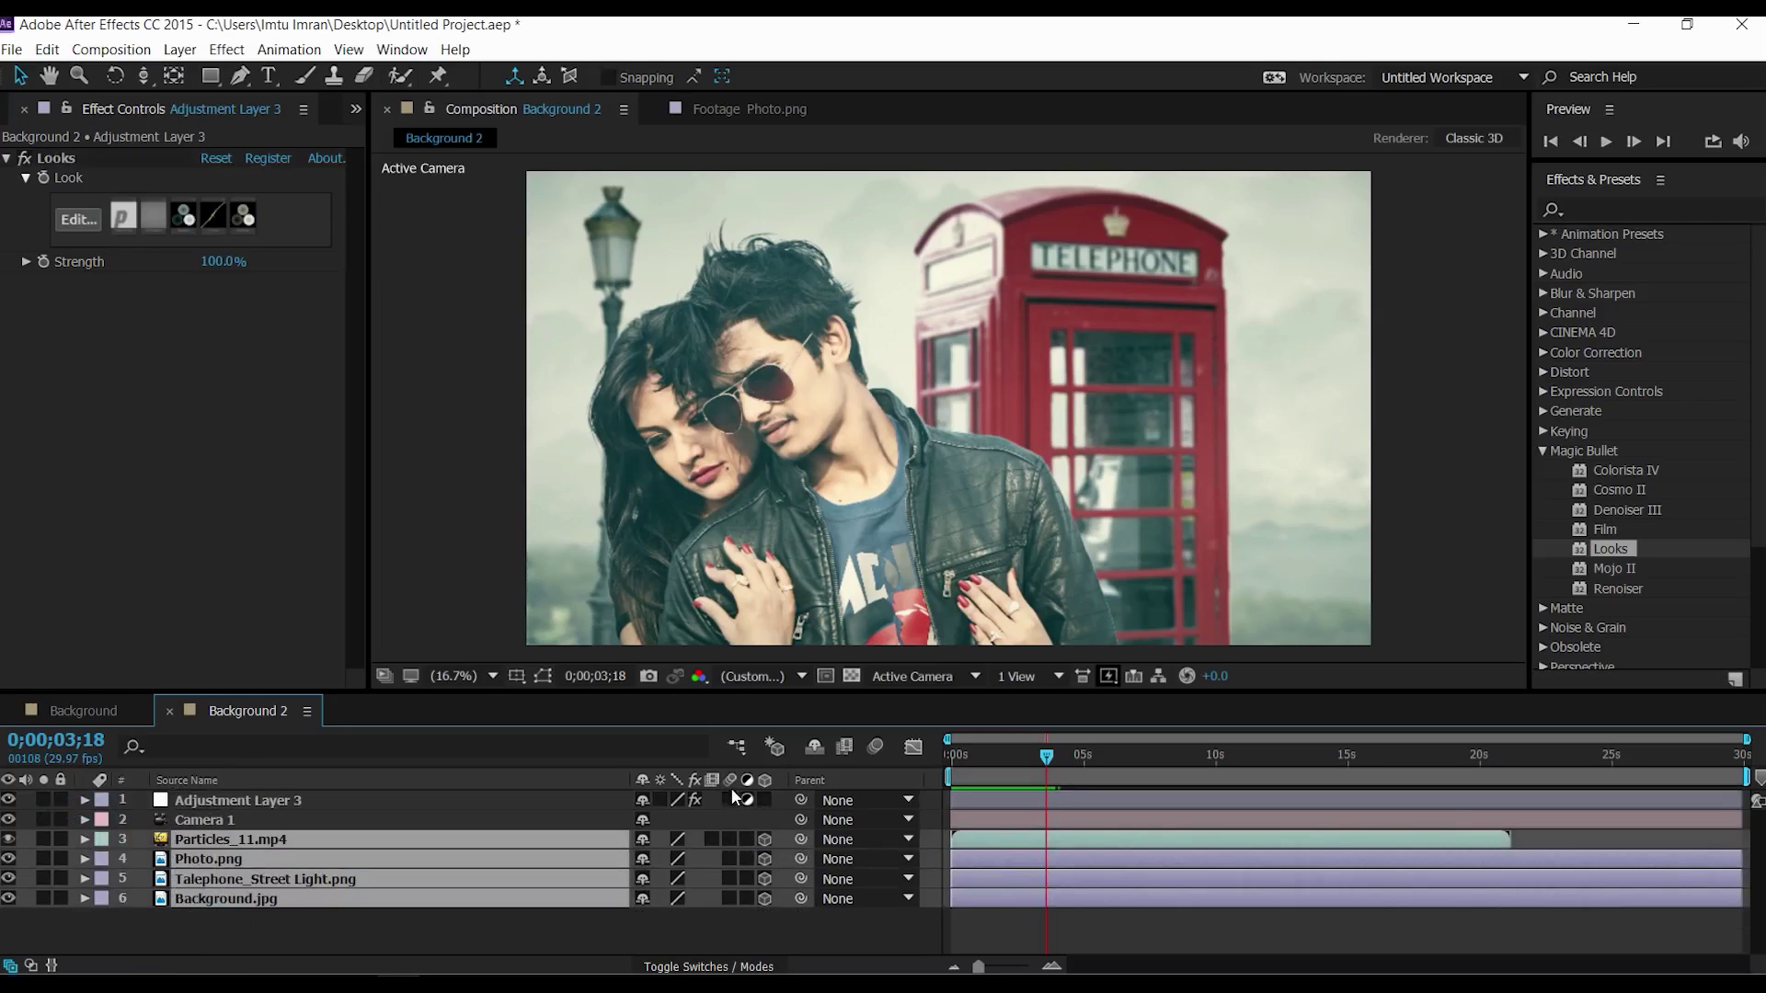
{"action": "left_click", "coordinate": [731, 839]}
{"action": "left_click", "coordinate": [732, 894]}
{"action": "left_click", "coordinate": [760, 934]}
{"action": "left_click", "coordinate": [868, 749]}
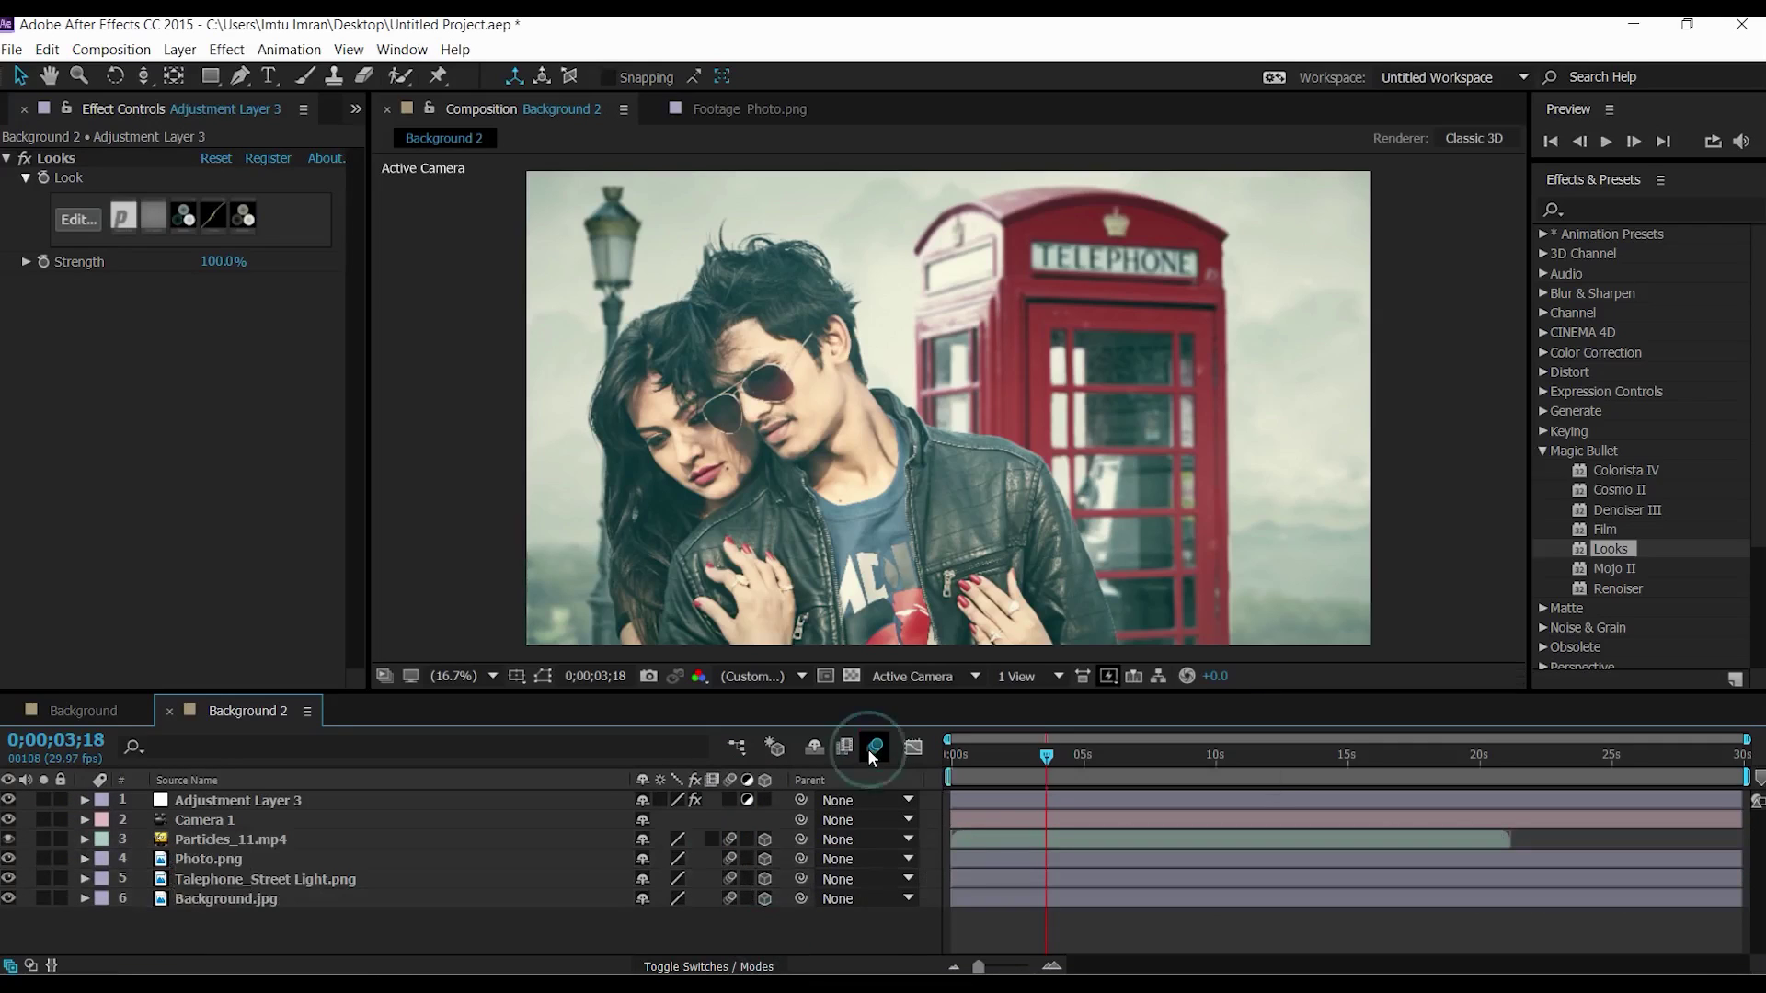
Step: Preview the animation with motion blur from the start of the composition
{"action": "left_click_drag", "start_coordinate": [1023, 753], "coordinate": [716, 749]}
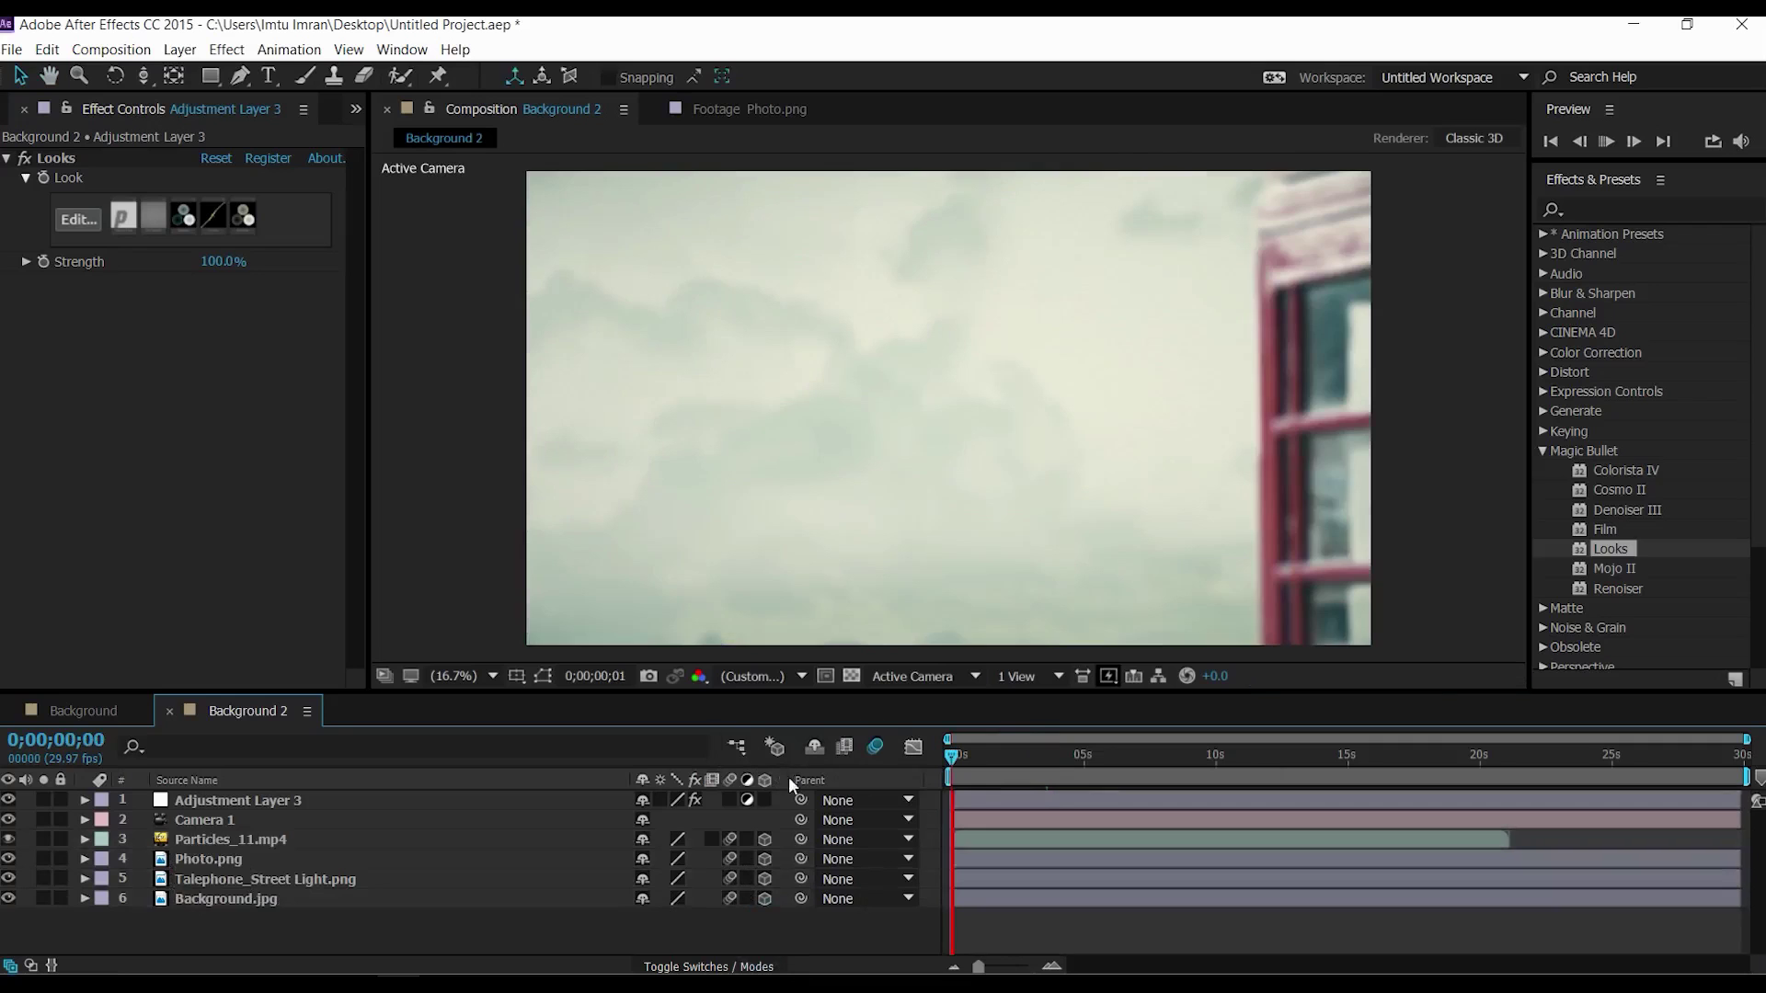